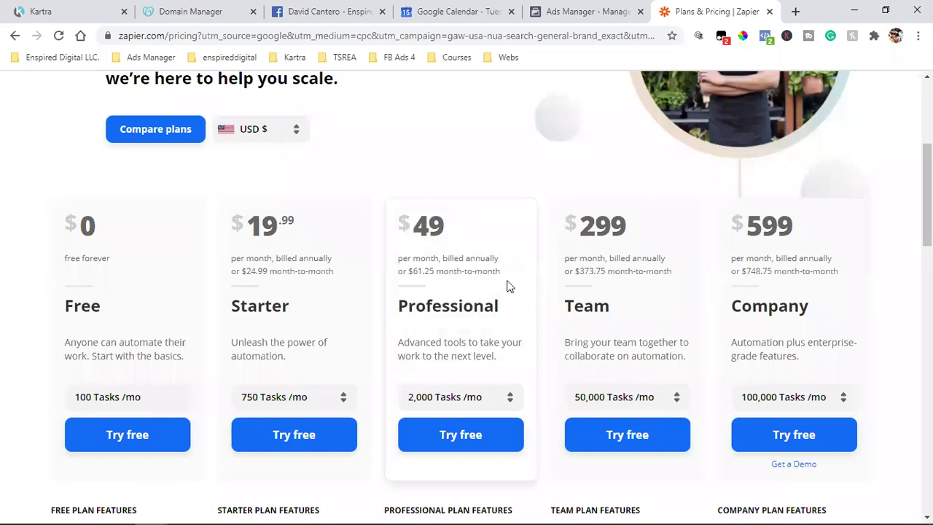
Step: Check Ads Manager and Zapier pricing, then open the Facebook page's Publishing Tools post list
click(597, 9)
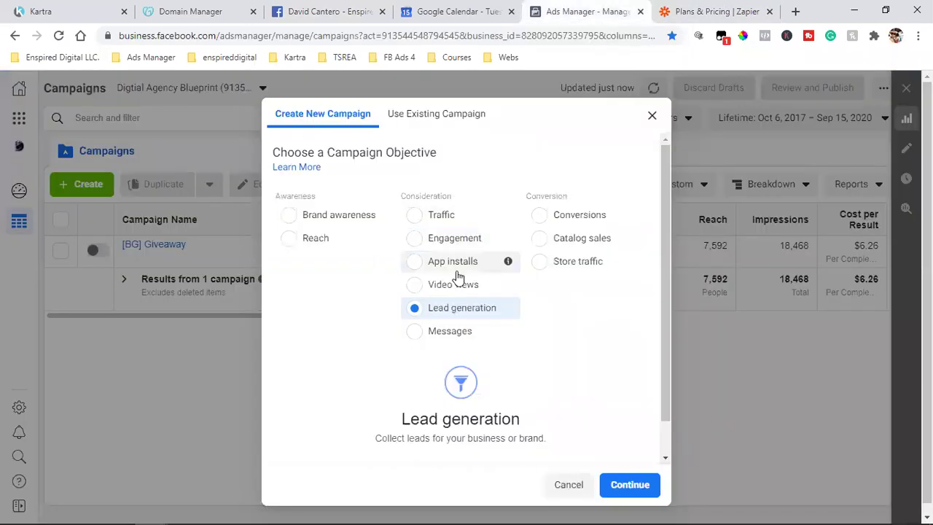
click(700, 11)
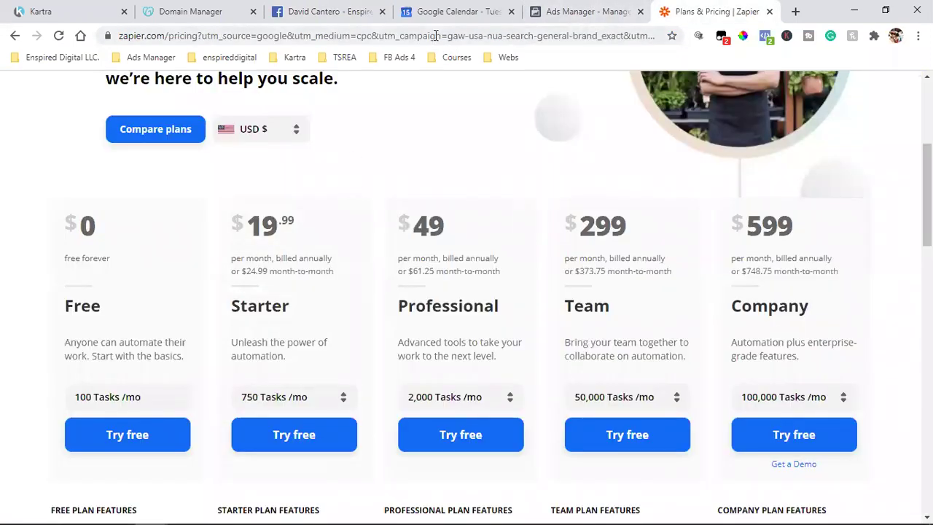
click(328, 10)
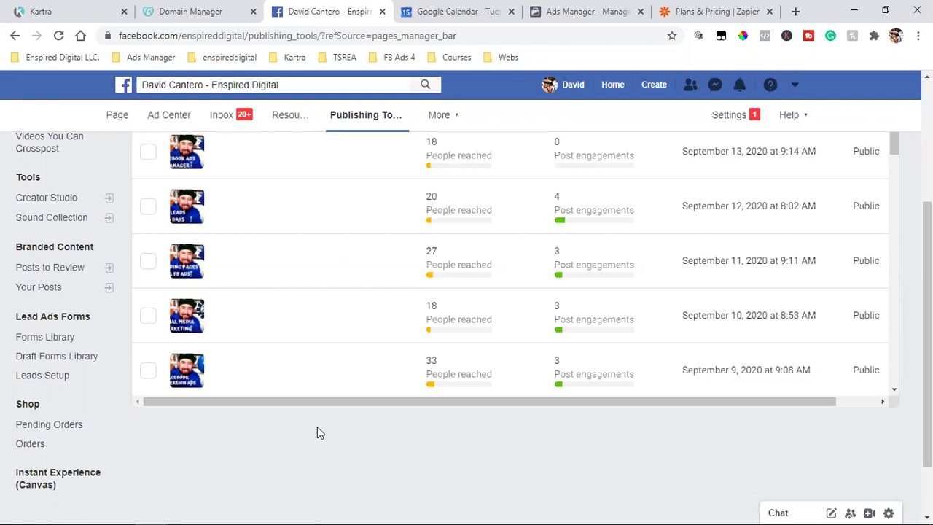
Step: Review the campaign objective choices, then open Leads Setup in the page's Publishing Tools
click(583, 9)
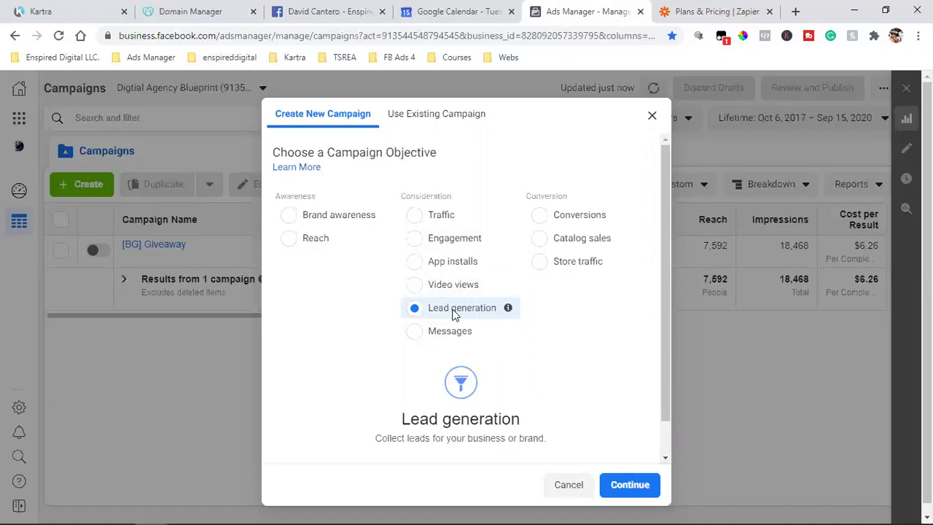
click(328, 11)
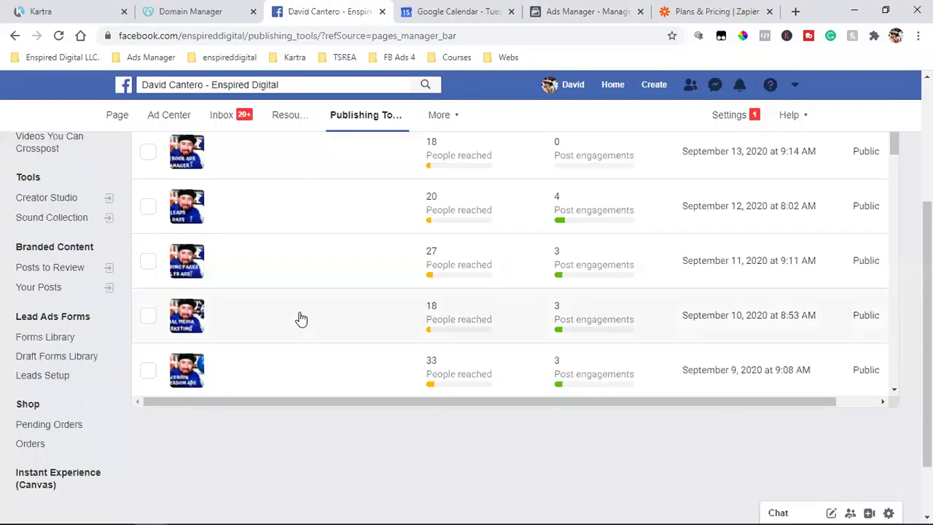
click(64, 386)
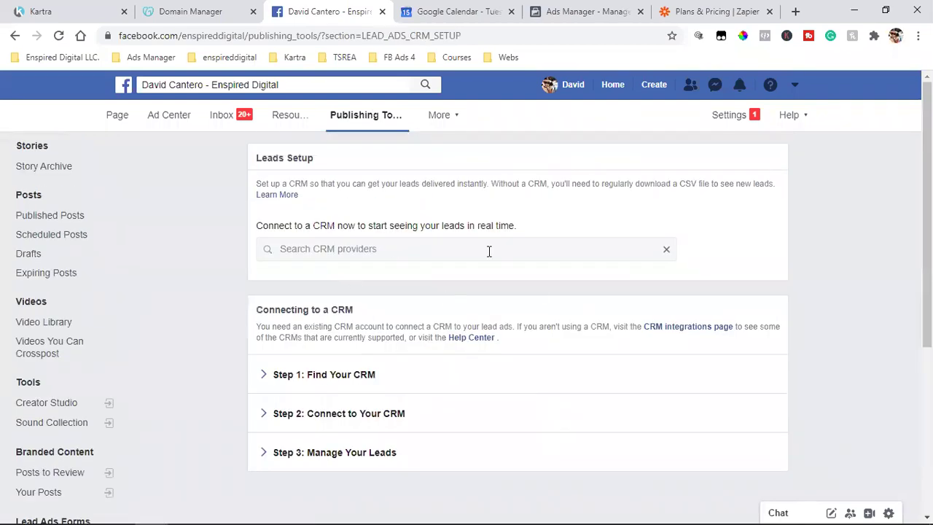
Step: Search CRM providers for 'mailch' and select MailChimp through Zapier
click(390, 248)
text(mail)
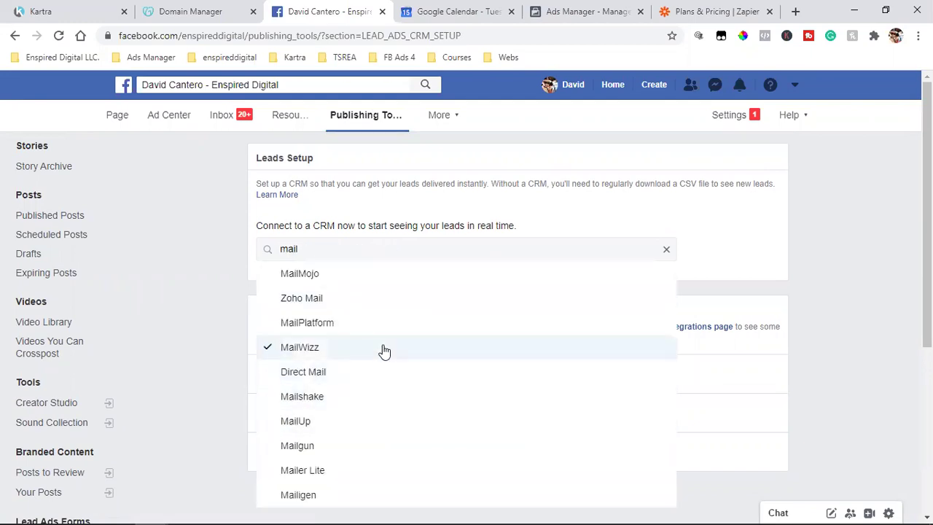
text(ch)
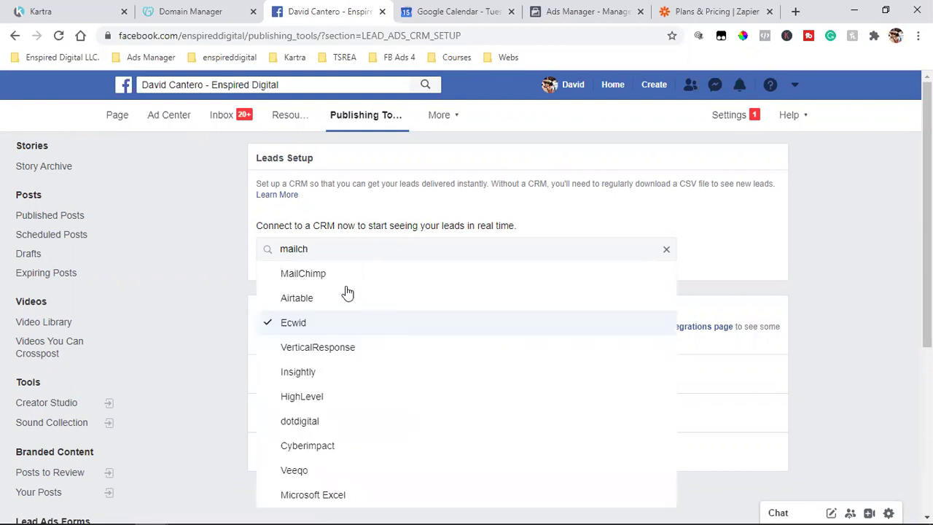
click(335, 274)
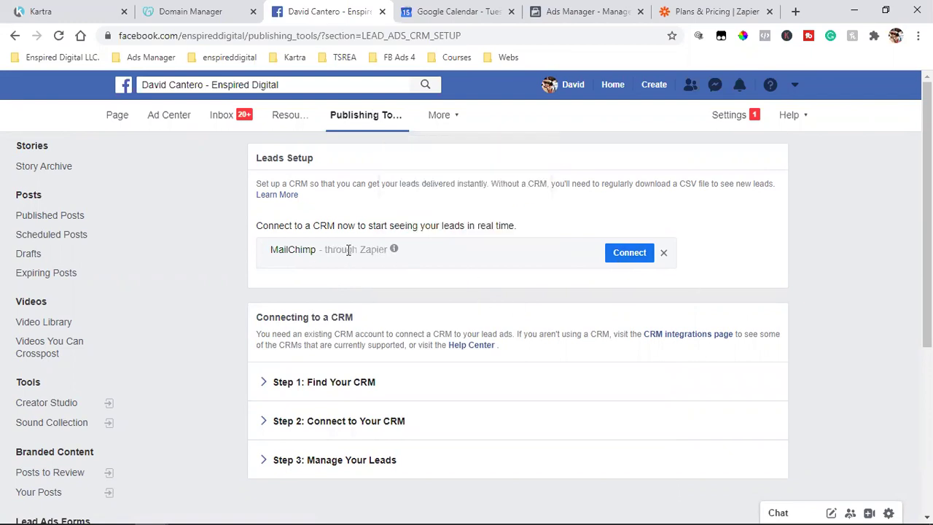
mouse_move(393, 250)
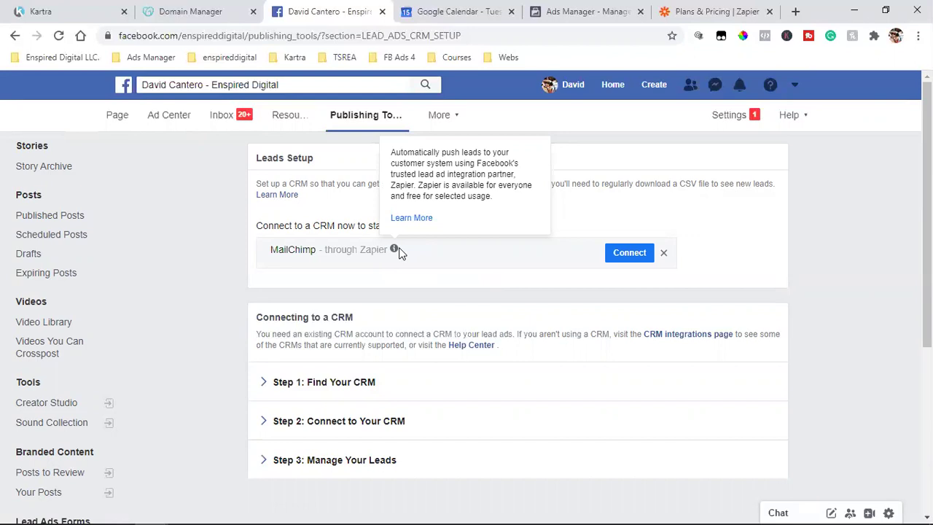
click(573, 11)
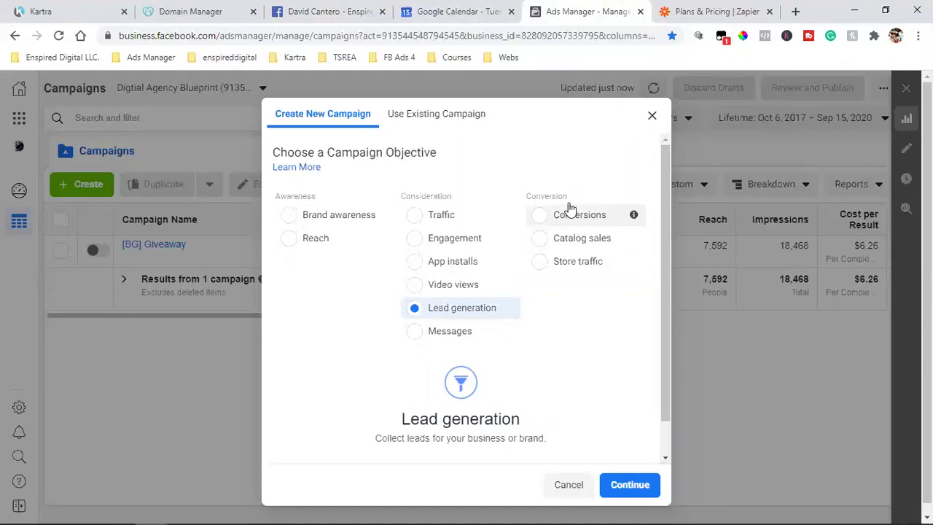
Step: Change the new campaign's objective from Lead generation to Conversions
click(570, 219)
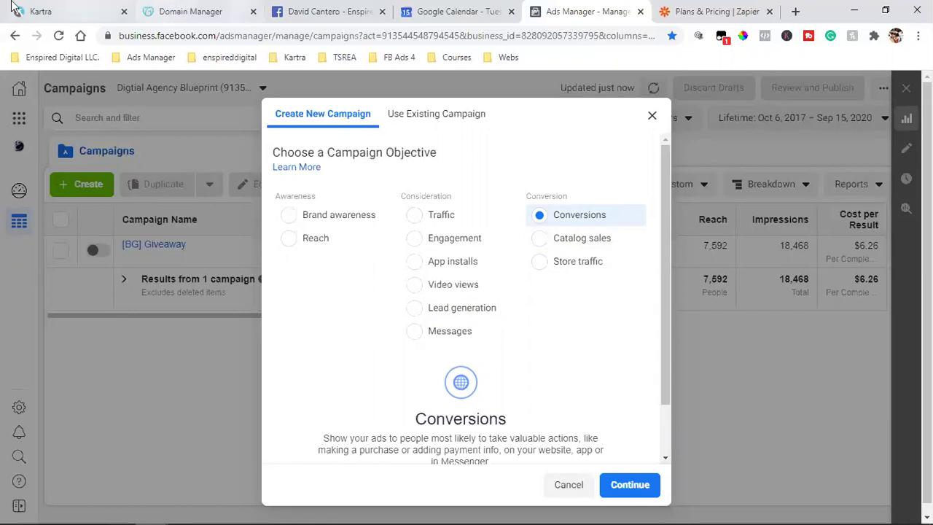
click(36, 11)
Step: Search Google for 'kartra pricing' in a new tab and open Kartra's Plans page
click(796, 11)
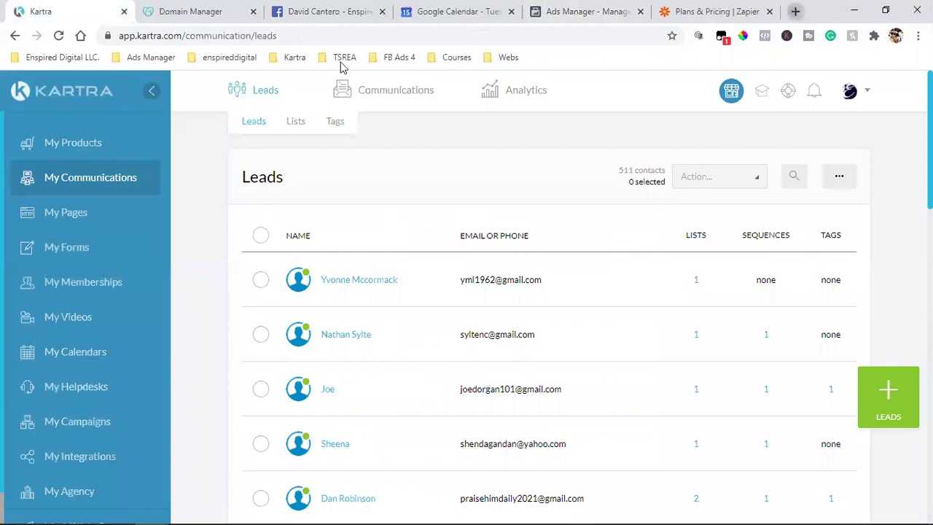
click(80, 37)
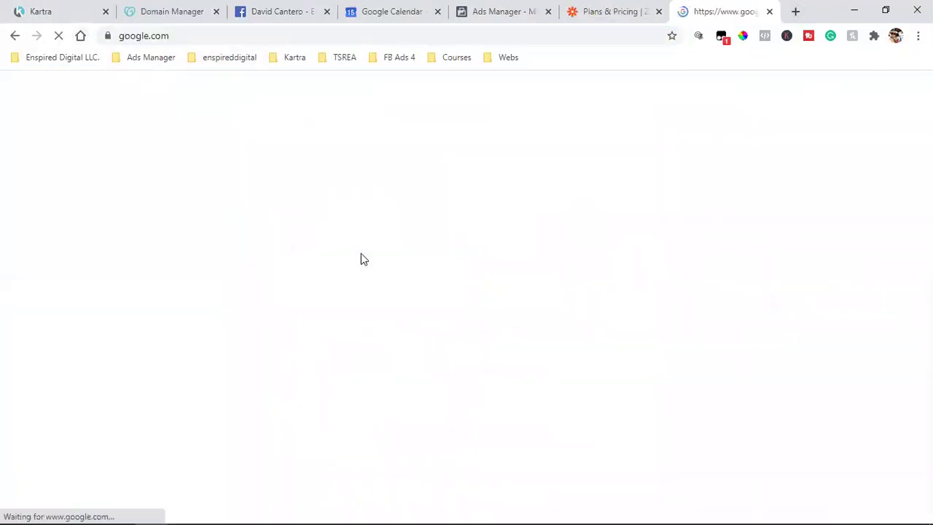
text(kartra)
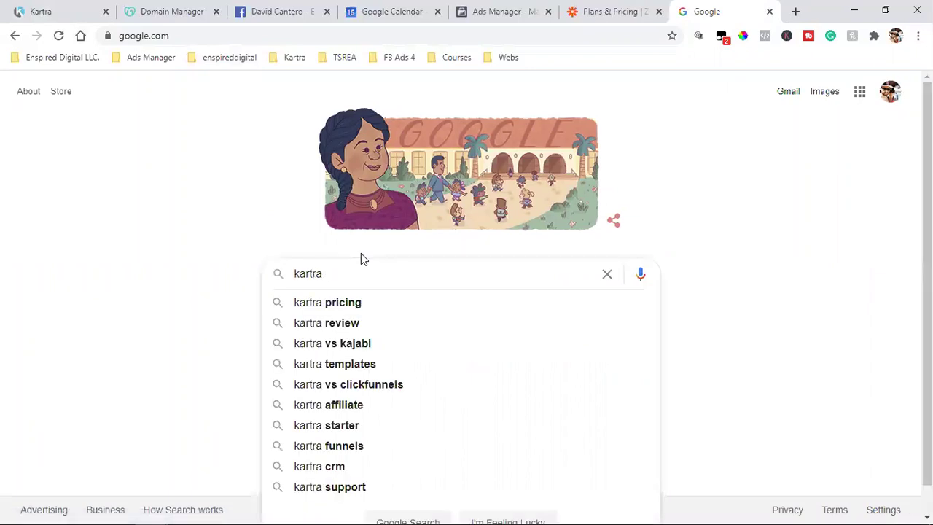
click(350, 305)
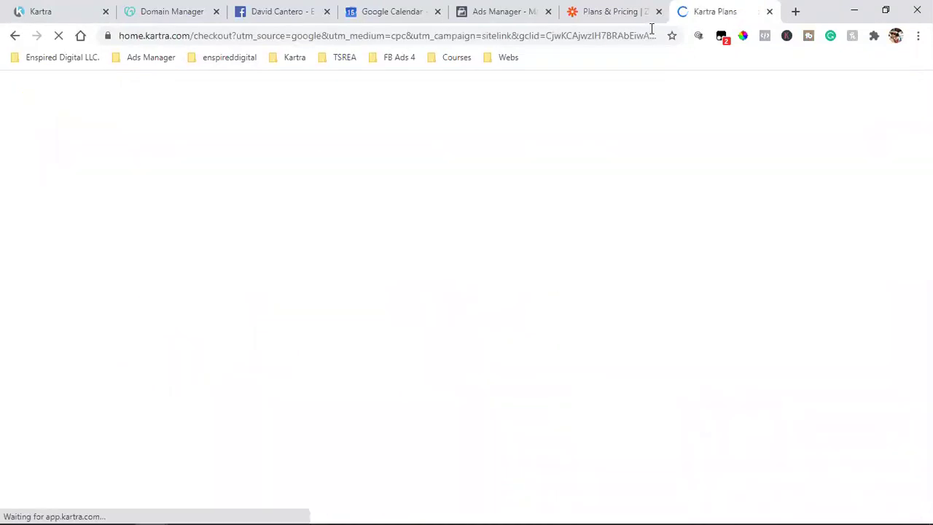
Step: Close the Zapier Plans & Pricing tab, leaving the Kartra plans page in view
scroll(375, 345, down, 5)
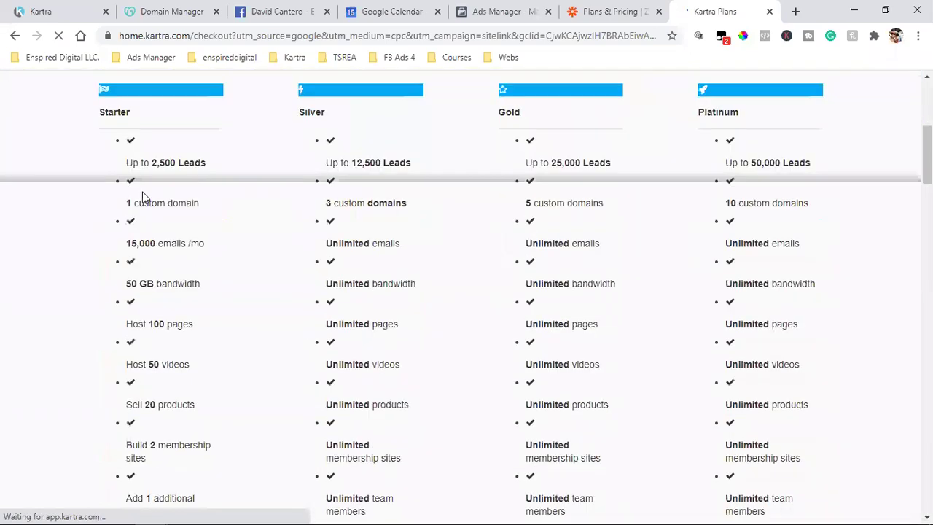
scroll(113, 208, up, 3)
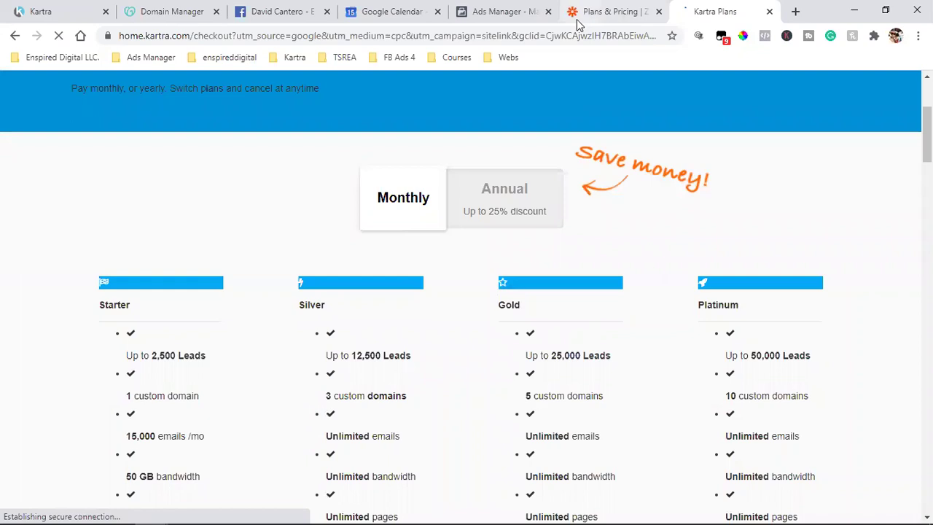
click(659, 10)
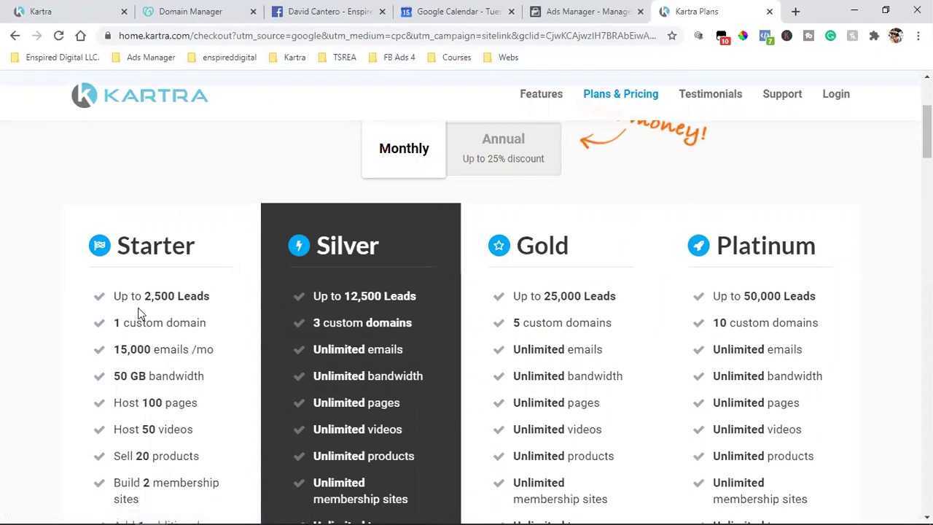
Step: Highlight Starter's limits: 1 domain, 15,000 emails/mo, 100 pages, 50 videos, 20 products, membership sites
scroll(138, 270, down, 1)
triple_click(148, 252)
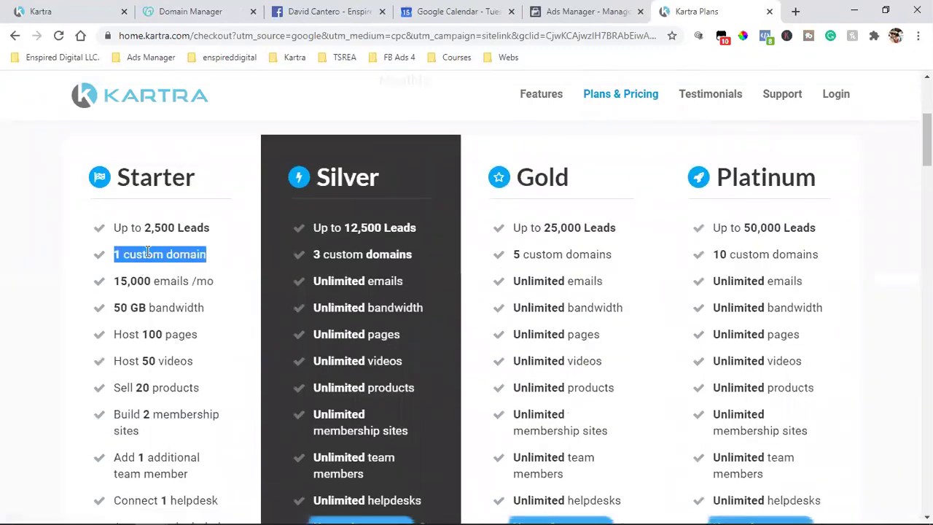
scroll(148, 252, down, 1)
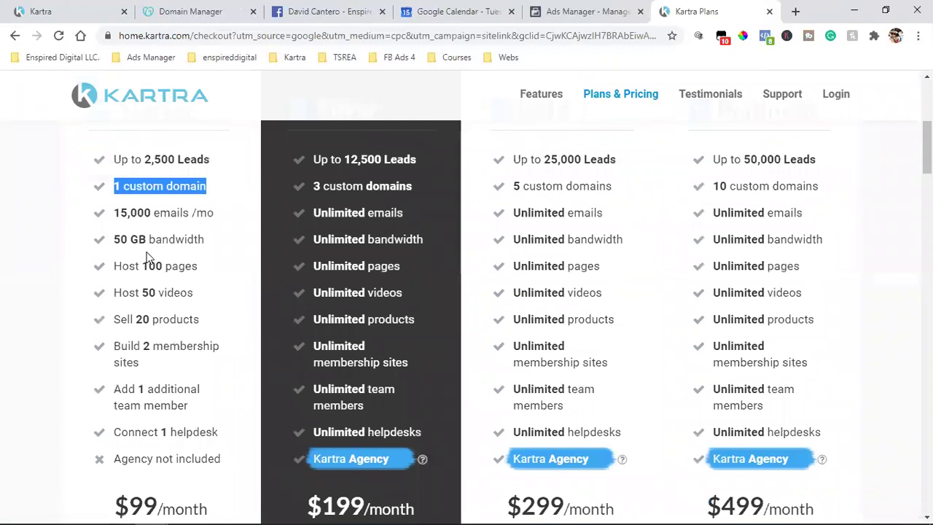
triple_click(155, 213)
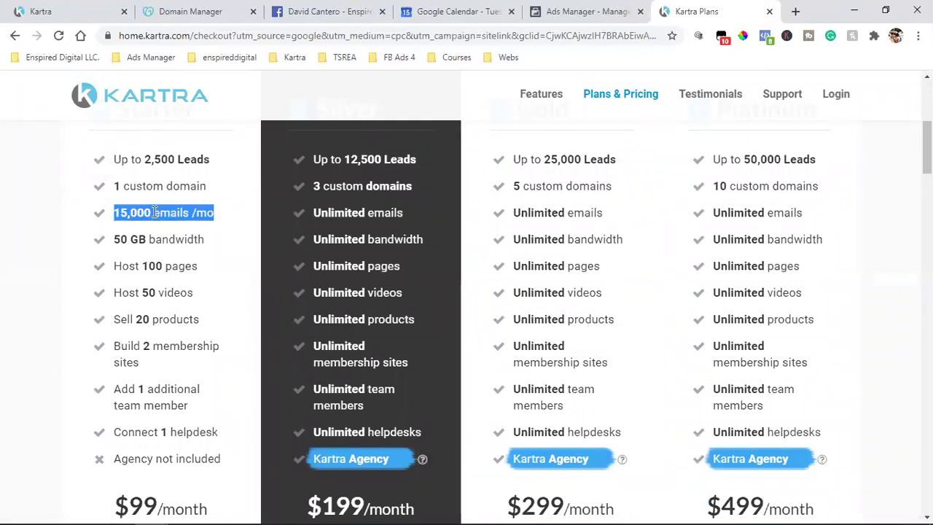
triple_click(166, 266)
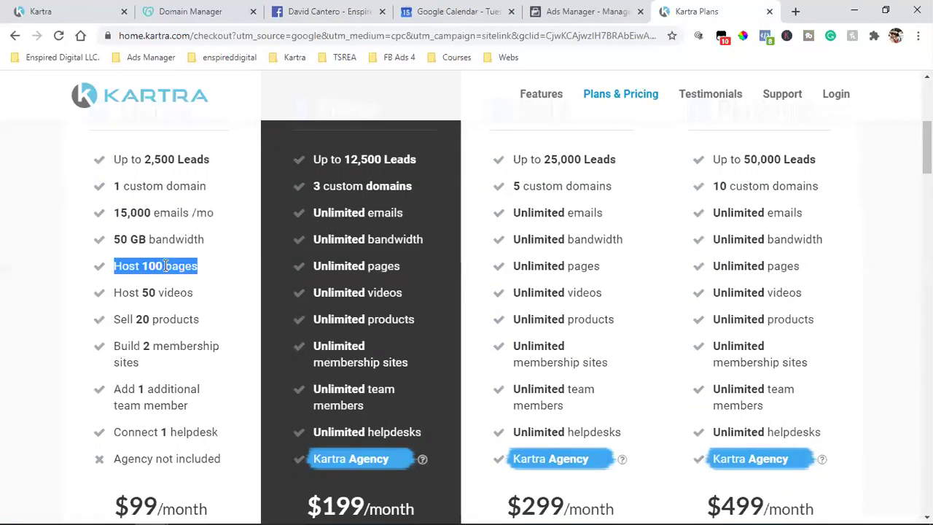
triple_click(160, 294)
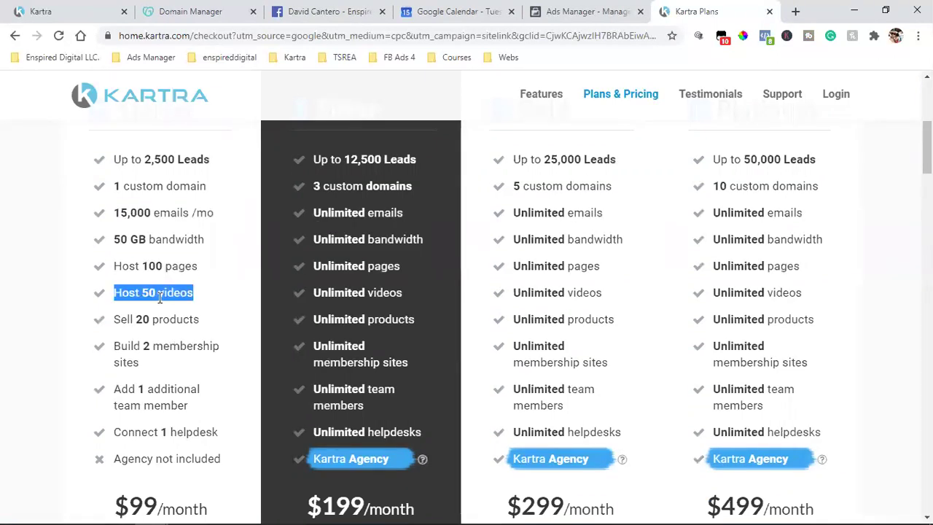
triple_click(154, 319)
scroll(154, 321, down, 1)
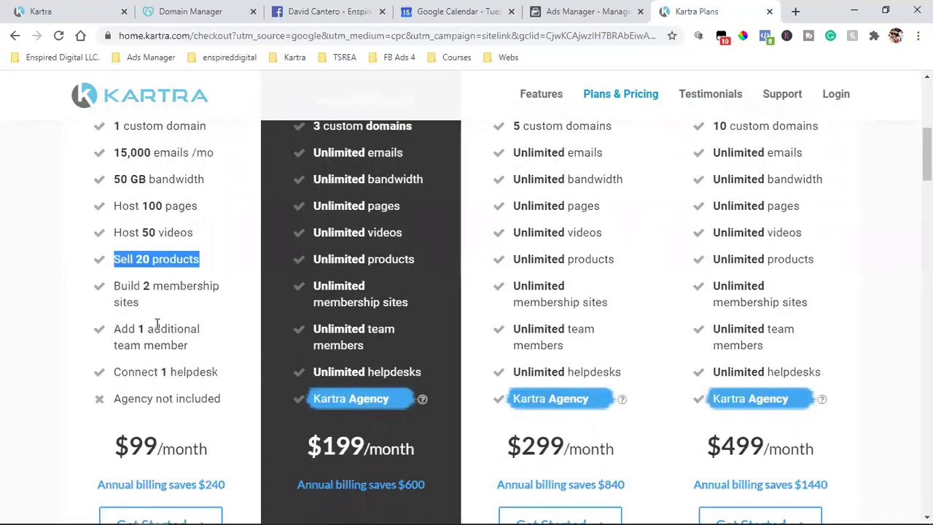
click(159, 271)
double_click(158, 271)
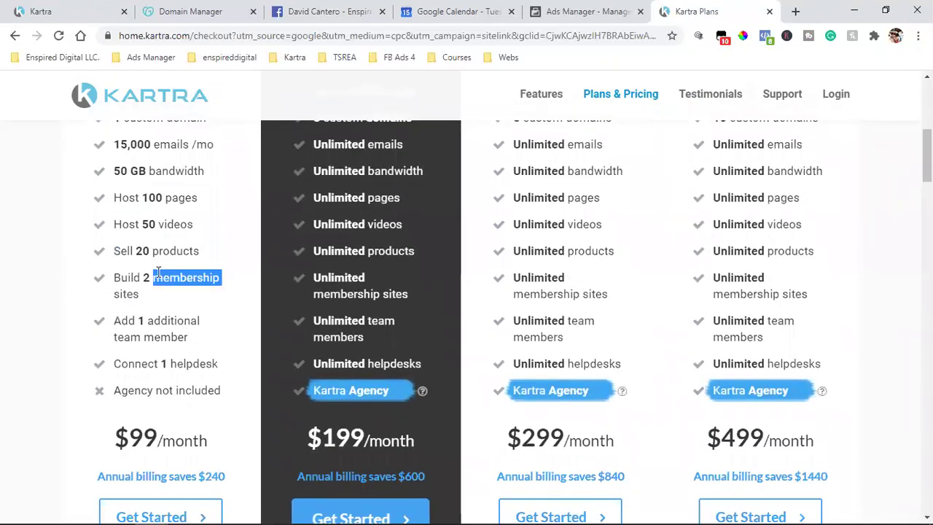
scroll(158, 272, down, 2)
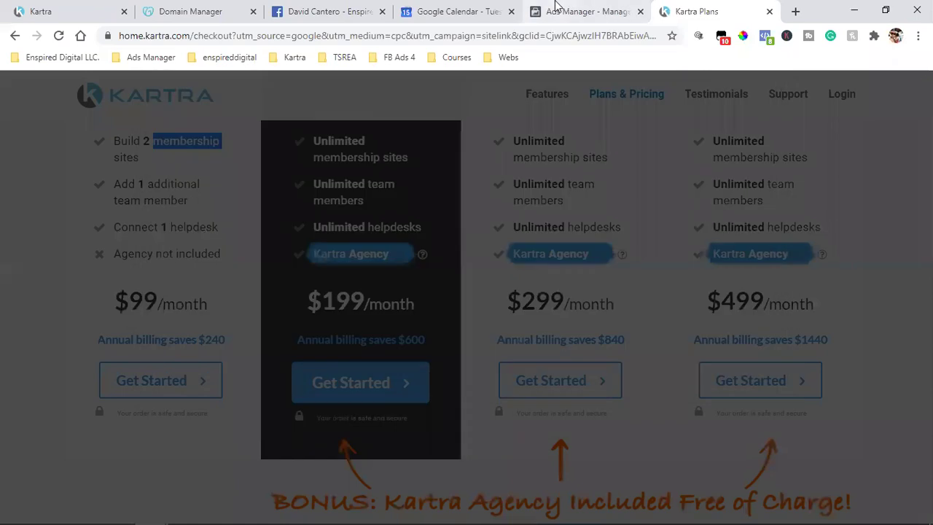
Step: Dismiss the Kartra bonus offer popup and switch back to Ads Manager
click(558, 11)
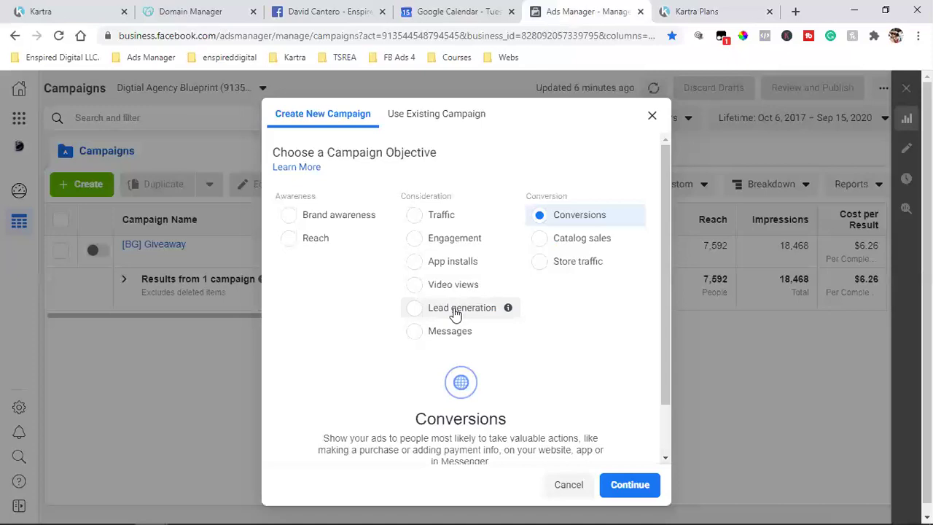
Step: Clear the highlight on Kartra's plans page, then return to Ads Manager's Conversions campaign setup
click(676, 11)
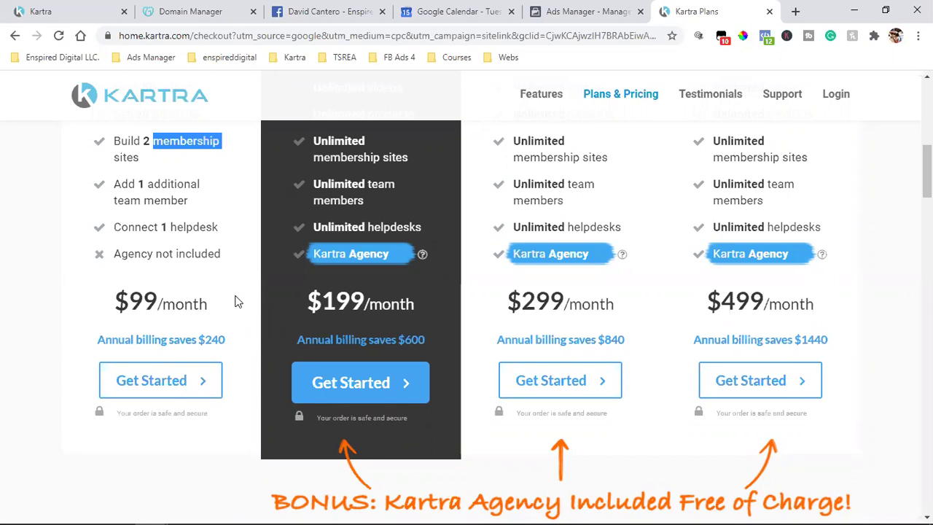
click(885, 289)
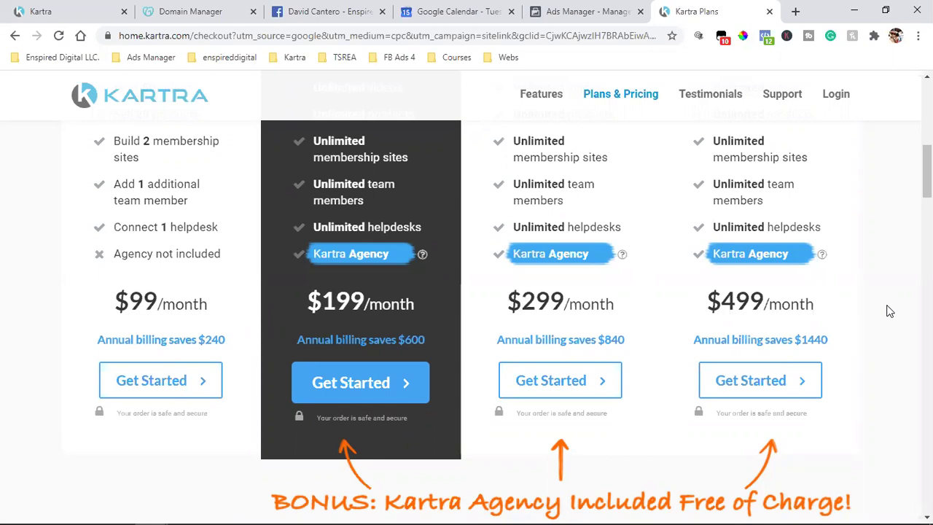
click(604, 12)
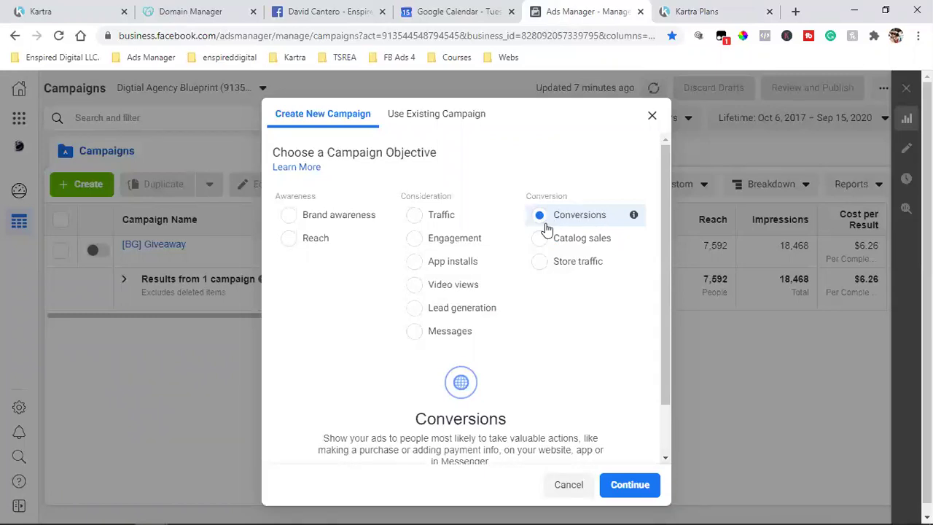
scroll(578, 220, down, 2)
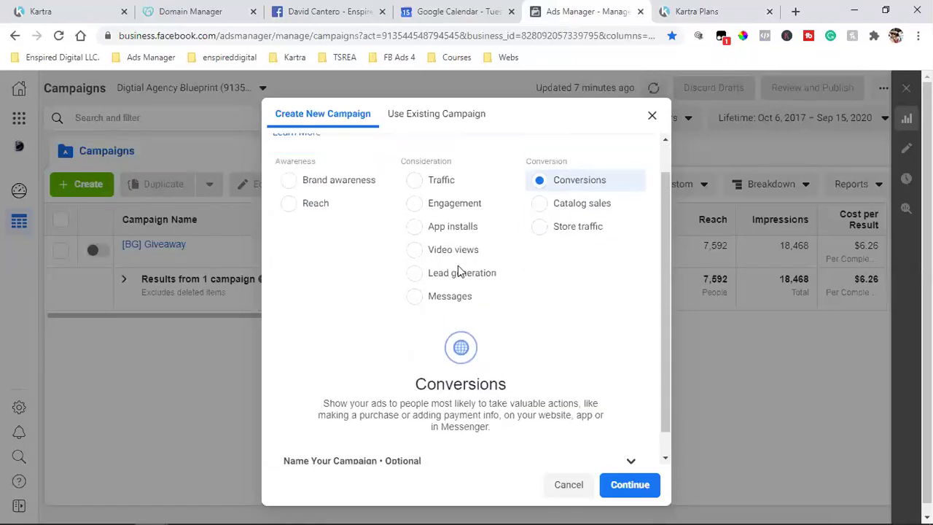
scroll(458, 269, up, 2)
scroll(554, 231, down, 2)
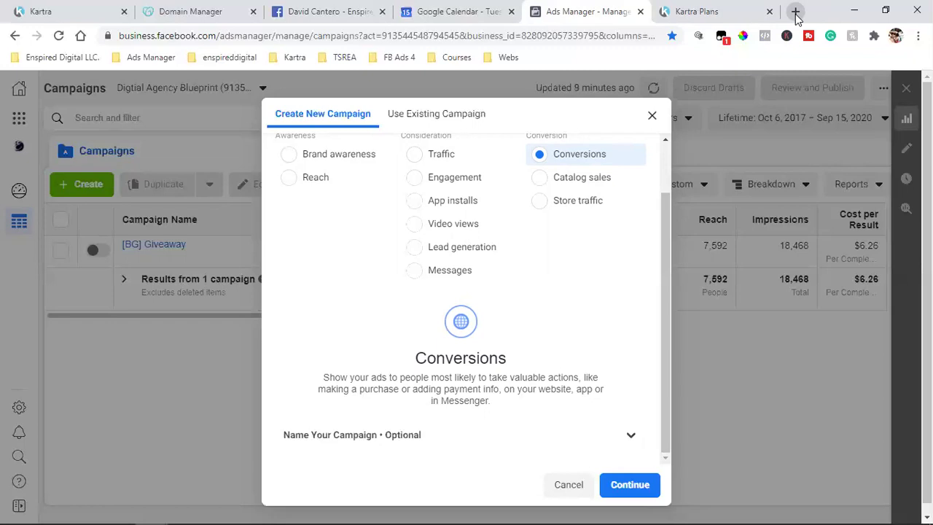
click(795, 12)
Step: Open the TSREA Course WEBCLASS REGISTRATION bookmark, then return to the Facebook page tab
click(344, 57)
mouse_move(372, 89)
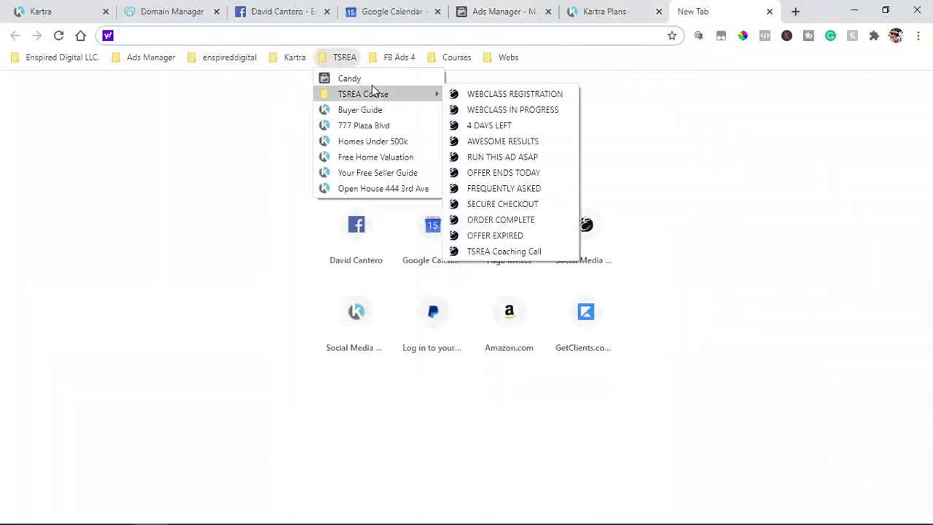
click(521, 96)
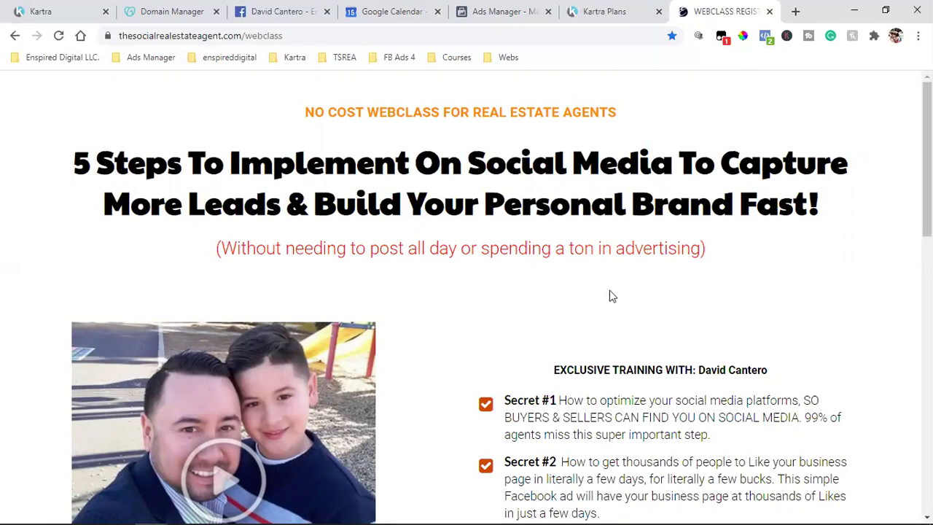
click(280, 9)
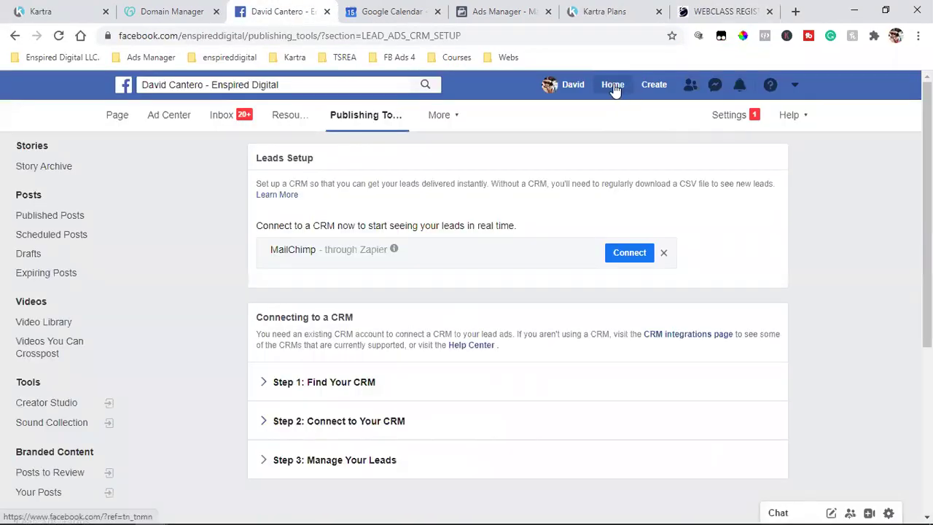
Step: Go to the Facebook home news feed and locate the sponsored Conversion Conversations post
click(614, 86)
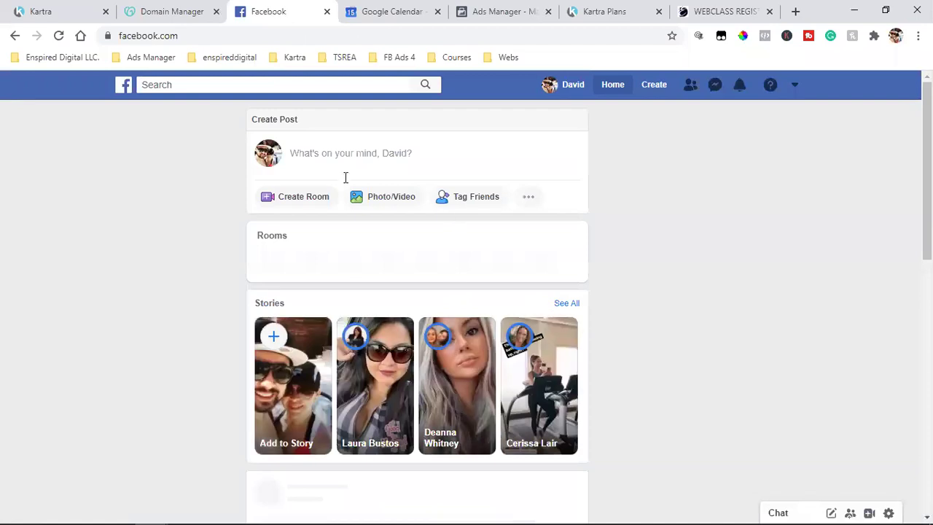
scroll(489, 328, down, 4)
scroll(418, 315, down, 2)
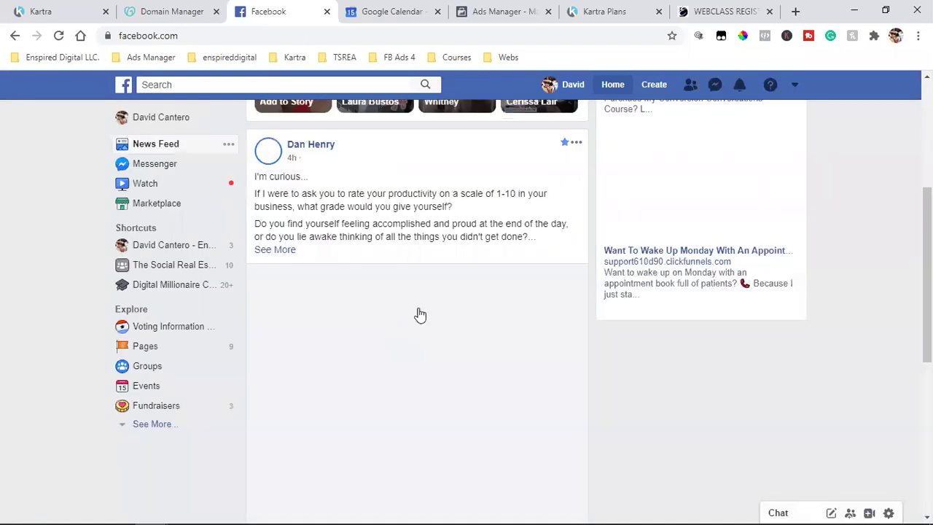
scroll(323, 208, up, 2)
scroll(471, 314, down, 10)
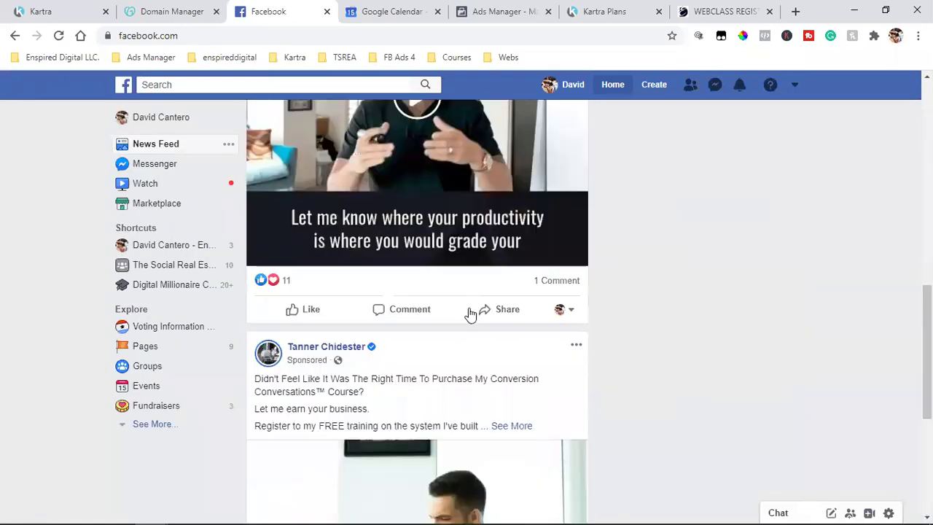
scroll(471, 313, up, 1)
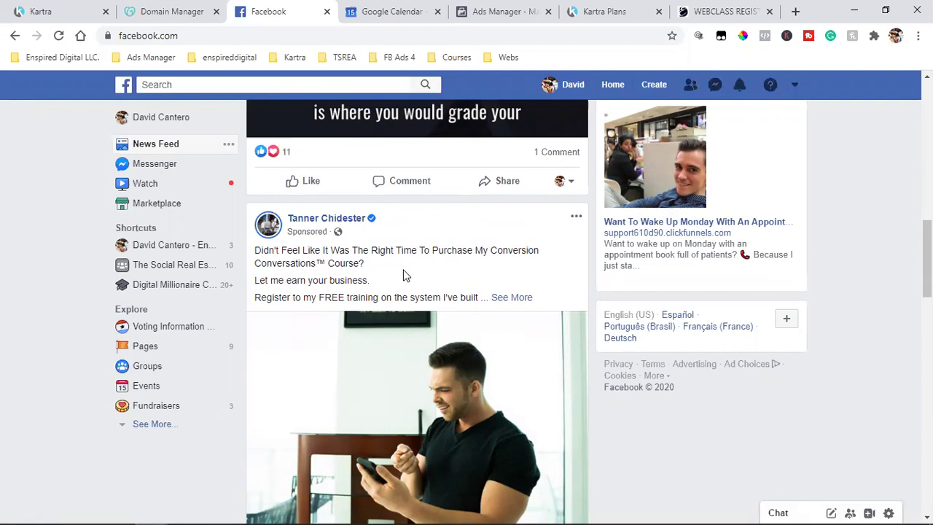
Step: Highlight the ad's opening and training text, then follow its Learn More link to Messenger
drag(404, 270, 282, 250)
drag(404, 276, 400, 297)
scroll(400, 297, down, 2)
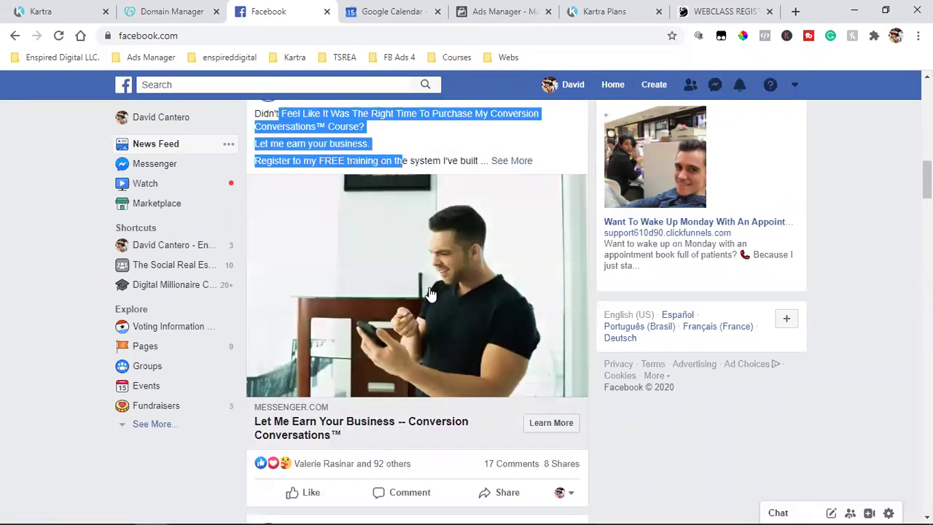
scroll(475, 308, down, 1)
click(551, 287)
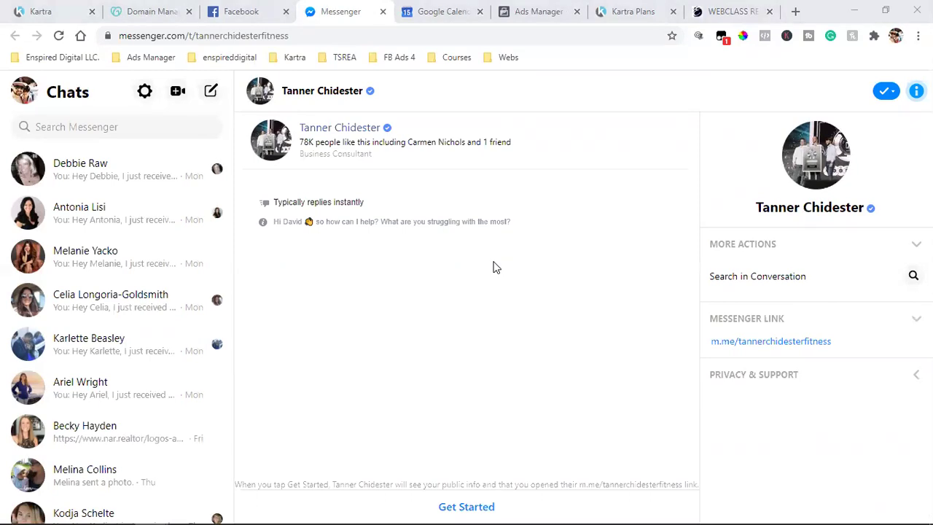
Step: Open a new browser tab showing the Enspired Digital LLC. bookmark folder
click(795, 11)
click(64, 58)
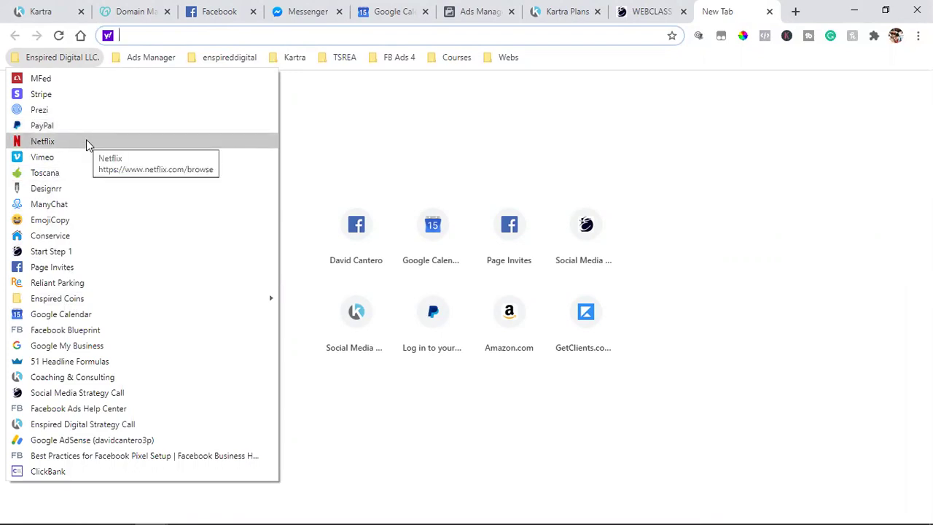
Step: Search Google for 'facebook messenger app' and browse the results
click(380, 133)
click(80, 36)
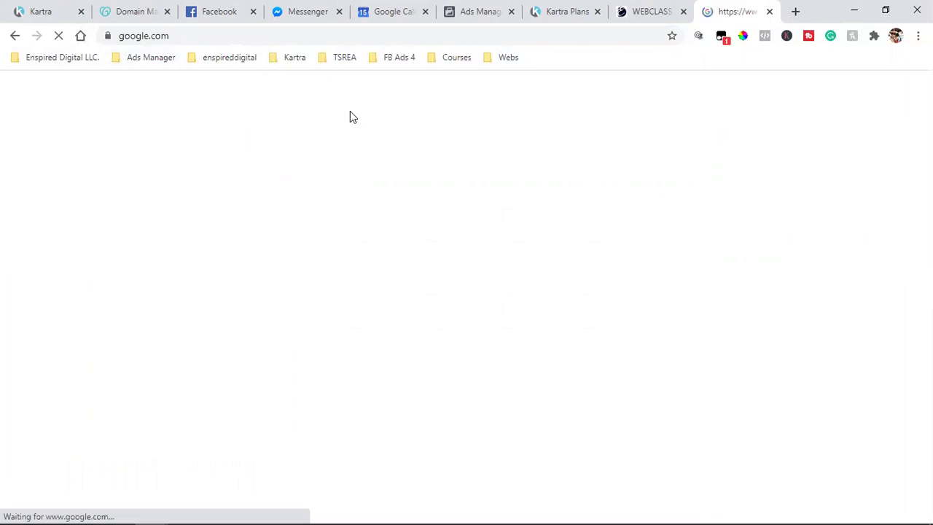
text(facebook mess)
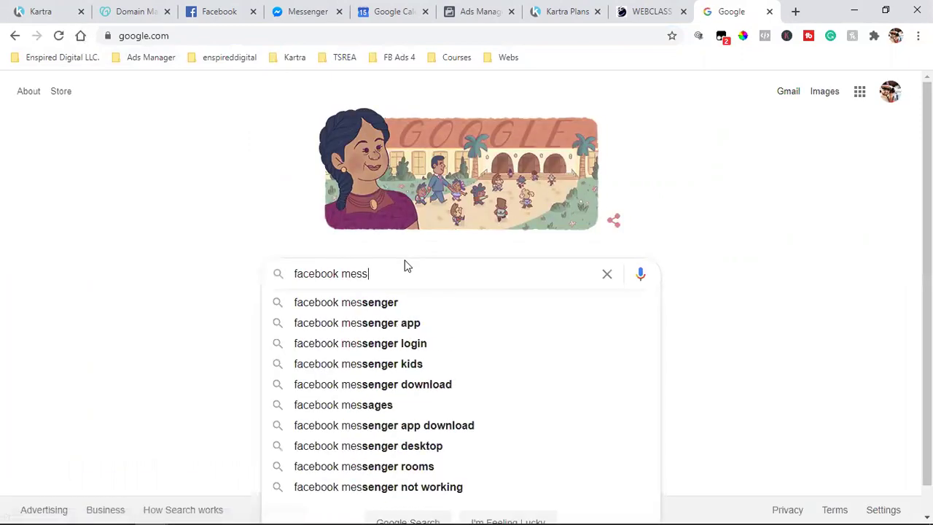
click(416, 325)
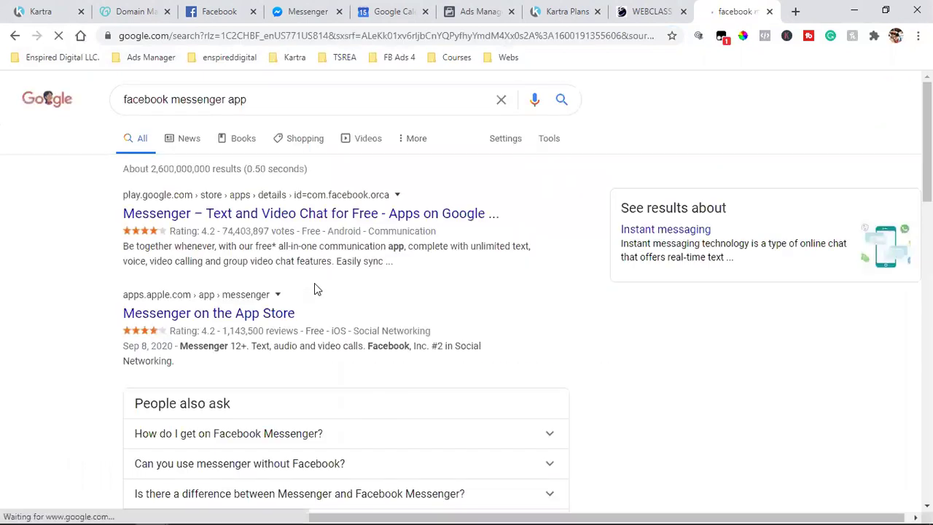
scroll(315, 289, down, 3)
scroll(315, 289, down, 2)
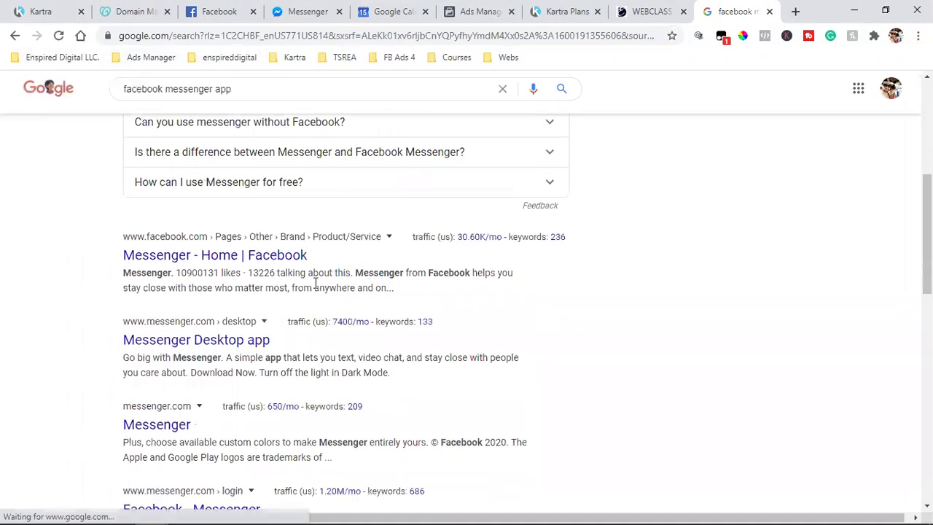
scroll(314, 289, down, 2)
scroll(314, 289, down, 5)
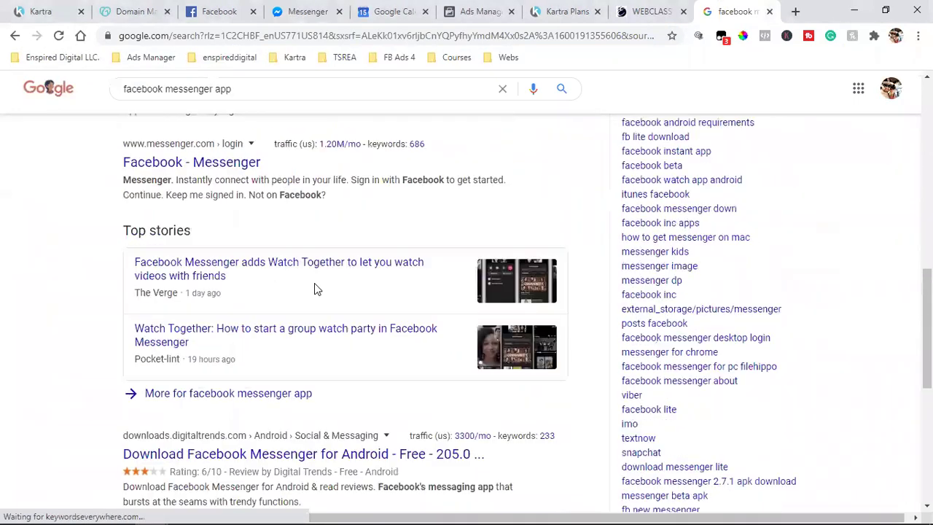
scroll(314, 288, up, 10)
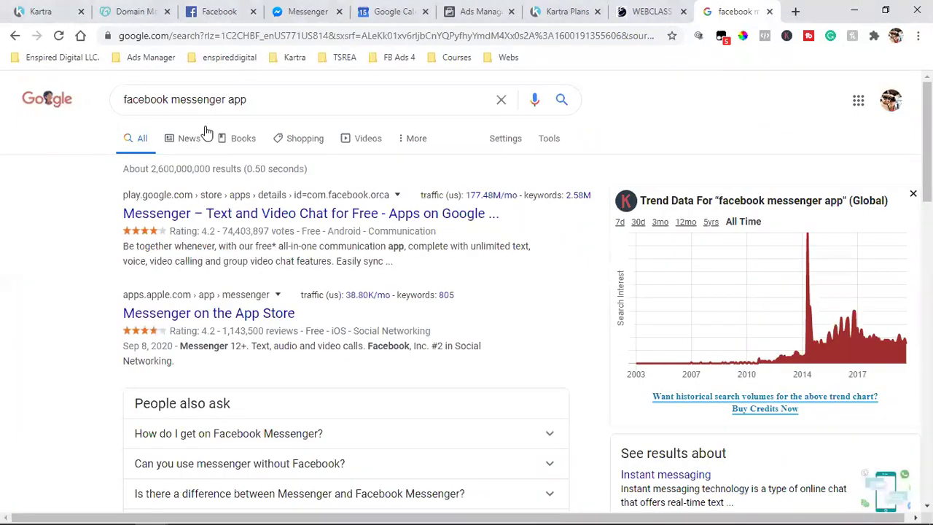
Step: Change the search to 'facebook messenger bot', open the ManyChat ad, then return to Facebook
click(248, 100)
key(BackSpace)
key(BackSpace)
key(BackSpace)
text(bot)
key(Return)
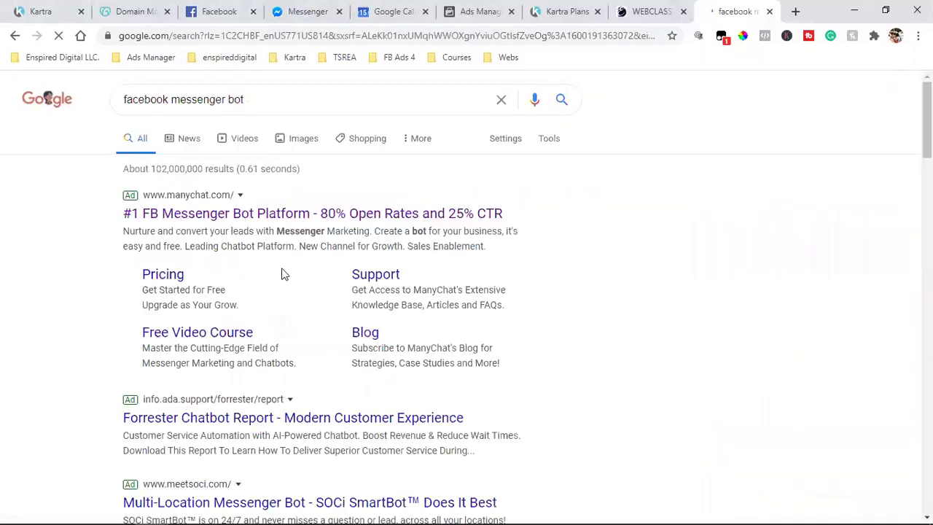
click(198, 198)
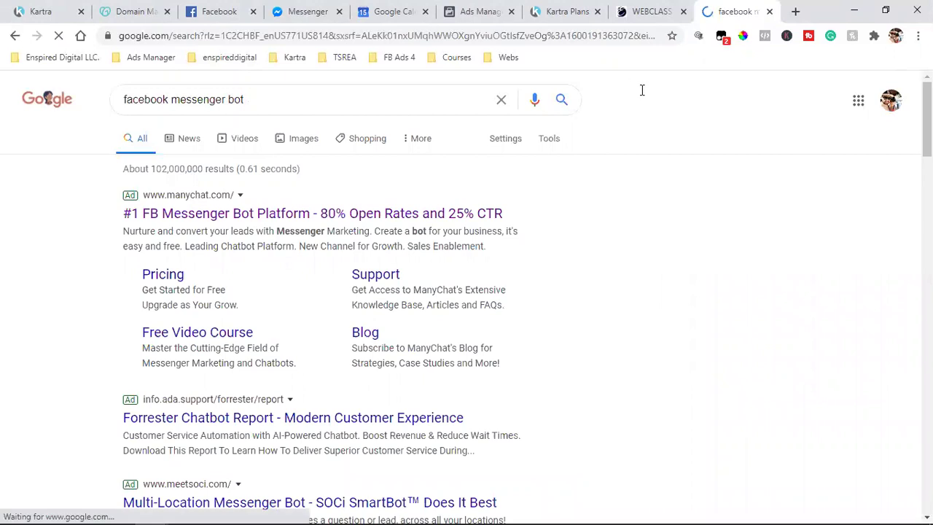
click(228, 8)
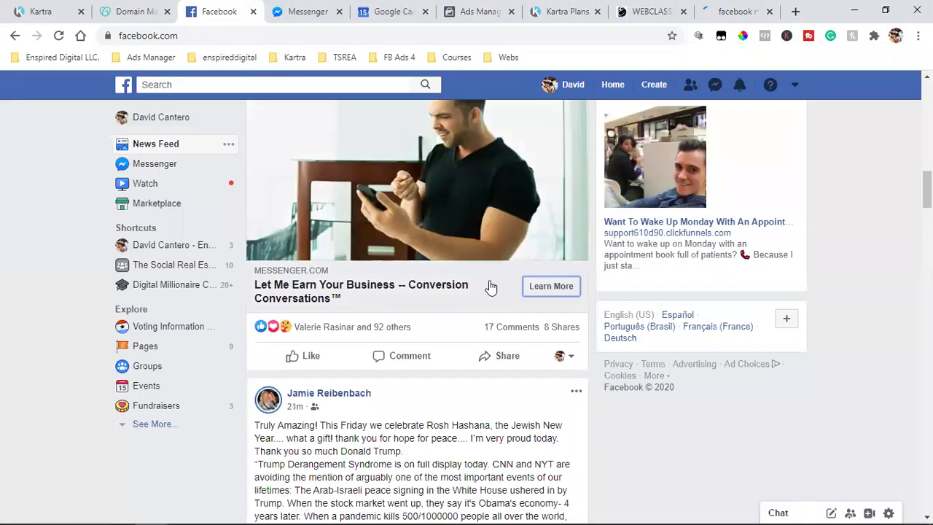
Step: Reopen the business consultant page's Messenger chat from the ad's Learn More button
click(562, 355)
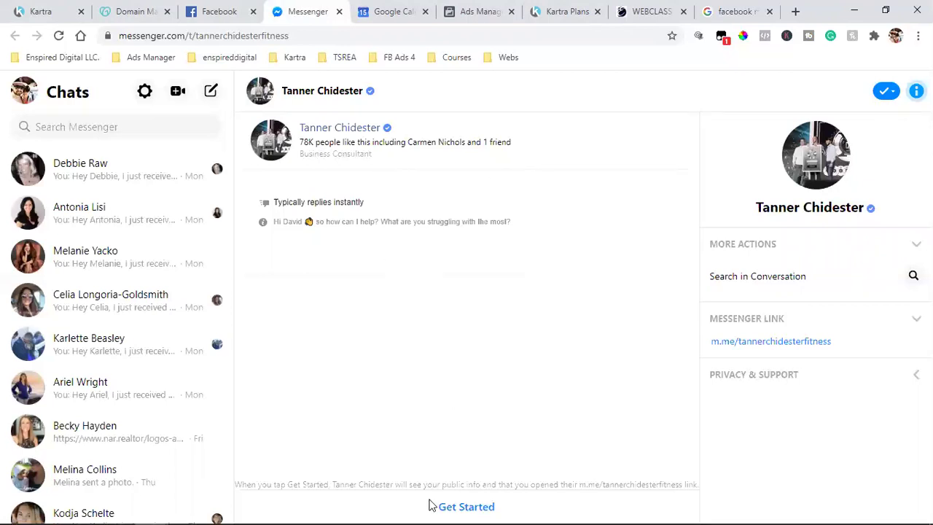
Step: Scroll the news feed to the sponsored VestRight 'Don't Buy Land' post and open its link
click(219, 11)
scroll(346, 272, down, 10)
scroll(345, 272, down, 12)
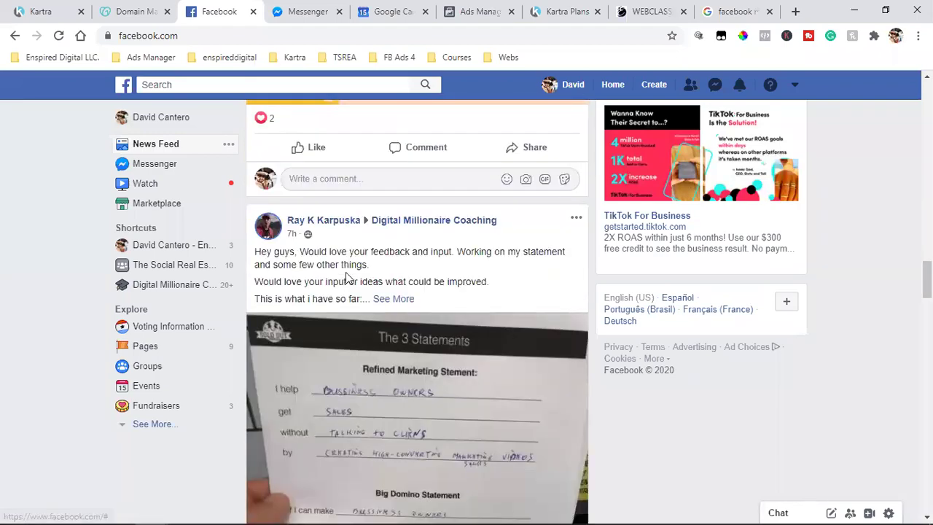
scroll(346, 272, down, 13)
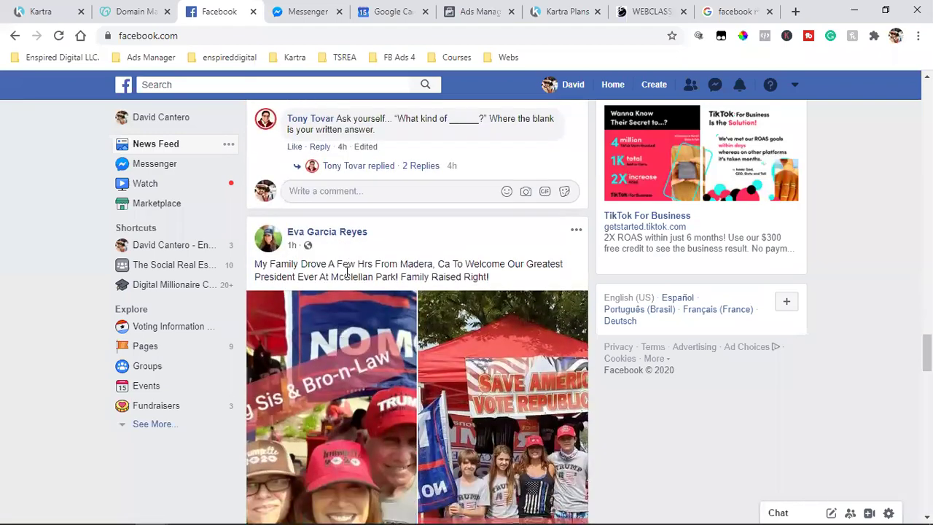
scroll(346, 275, down, 12)
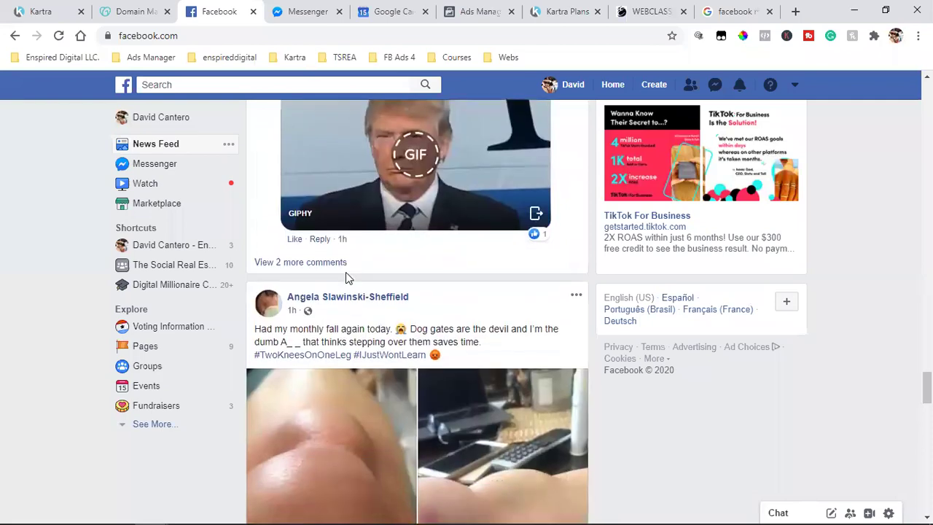
scroll(347, 280, down, 12)
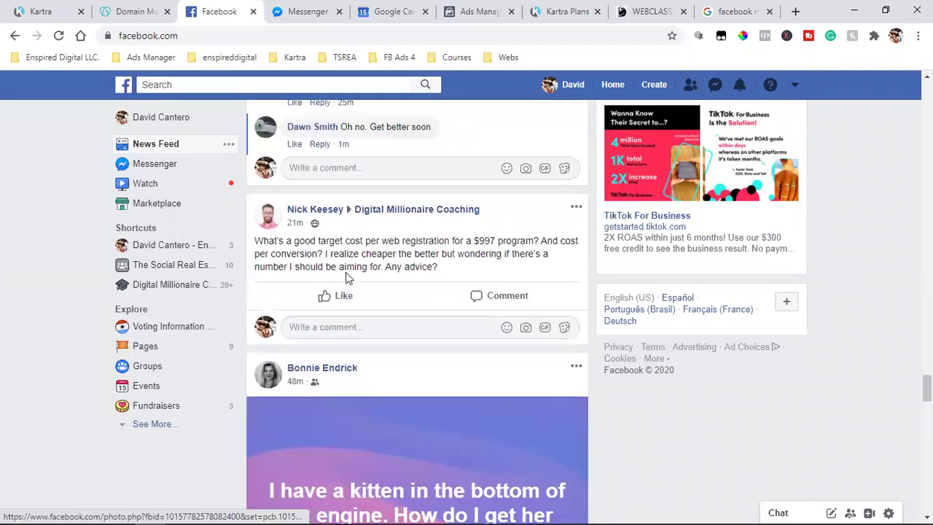
scroll(347, 278, down, 5)
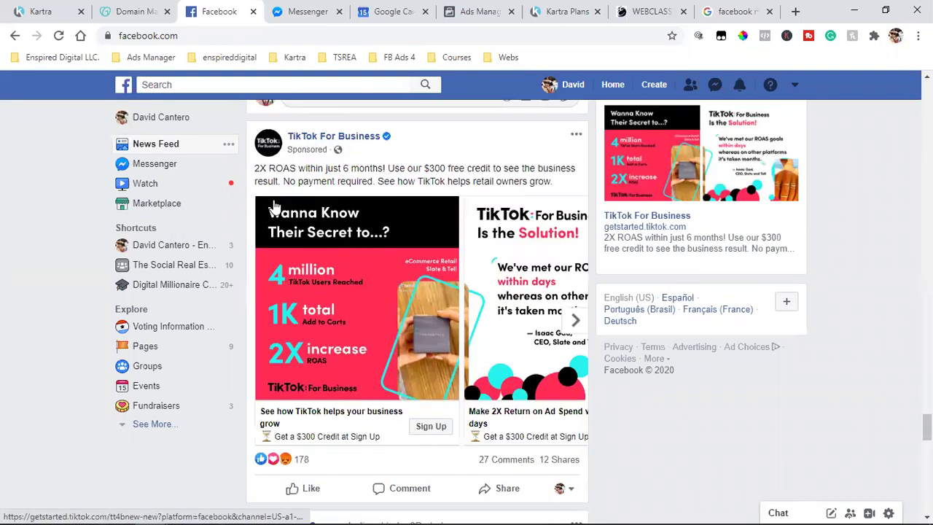
scroll(387, 229, up, 3)
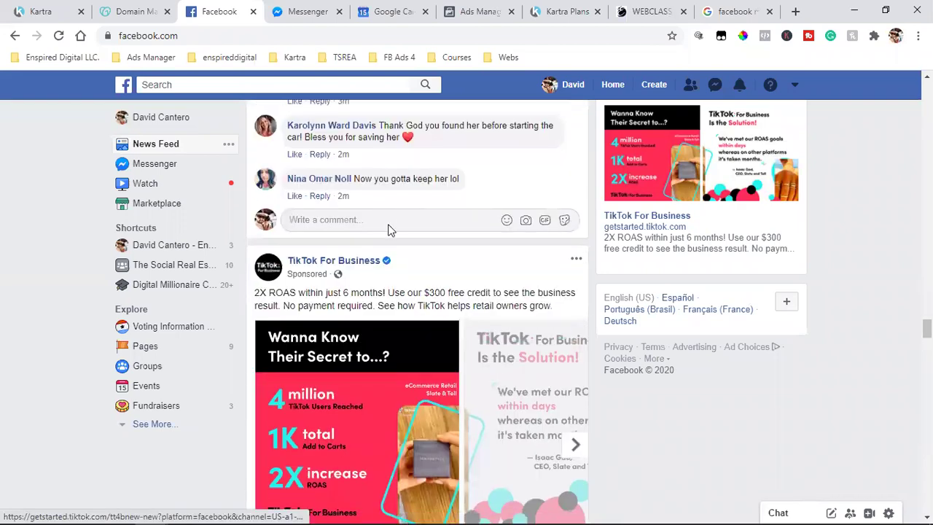
scroll(389, 224, down, 12)
scroll(389, 226, down, 15)
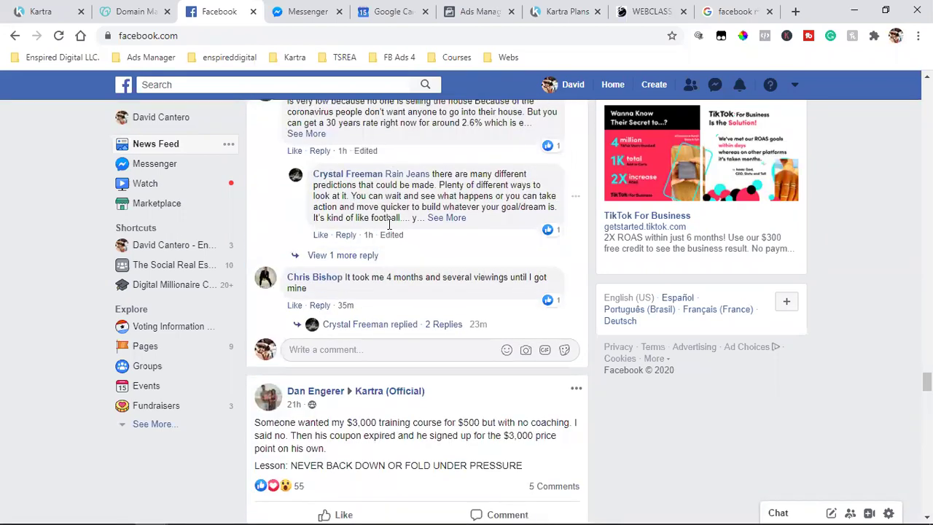
scroll(387, 229, down, 15)
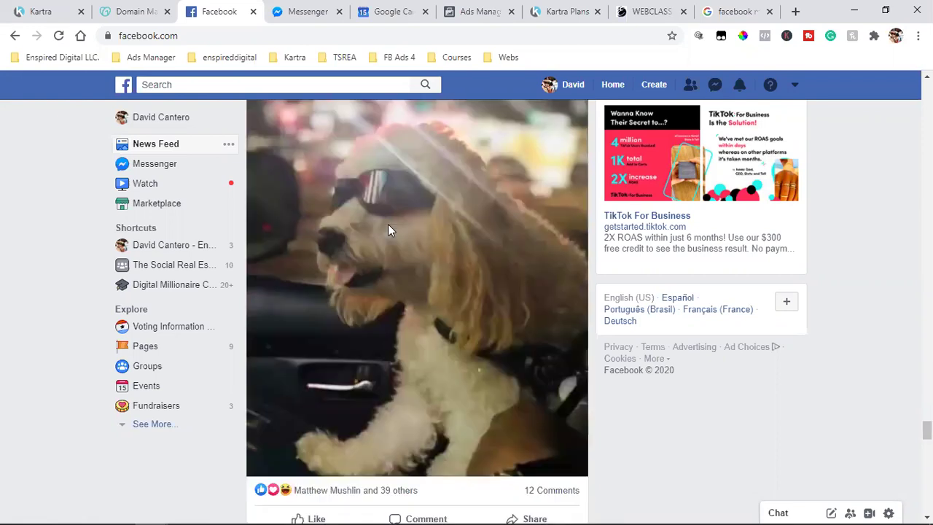
scroll(389, 225, down, 15)
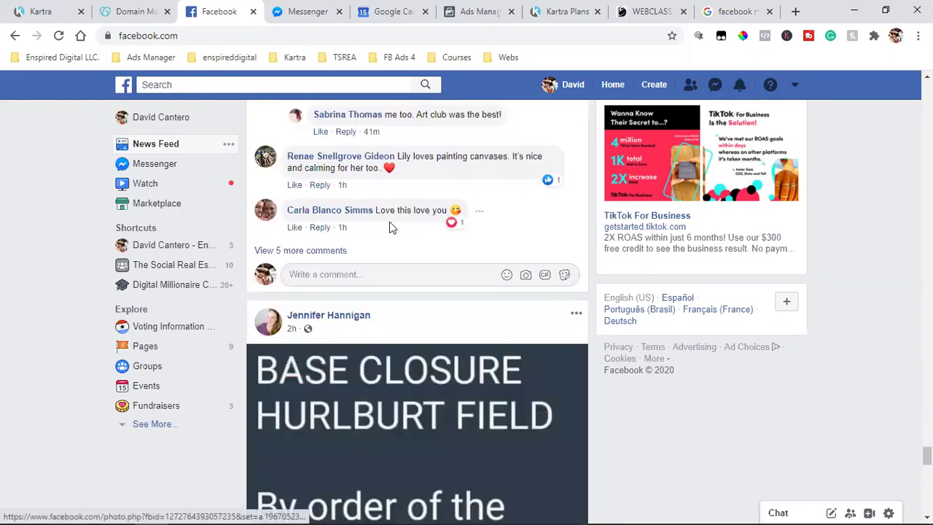
scroll(392, 227, down, 2)
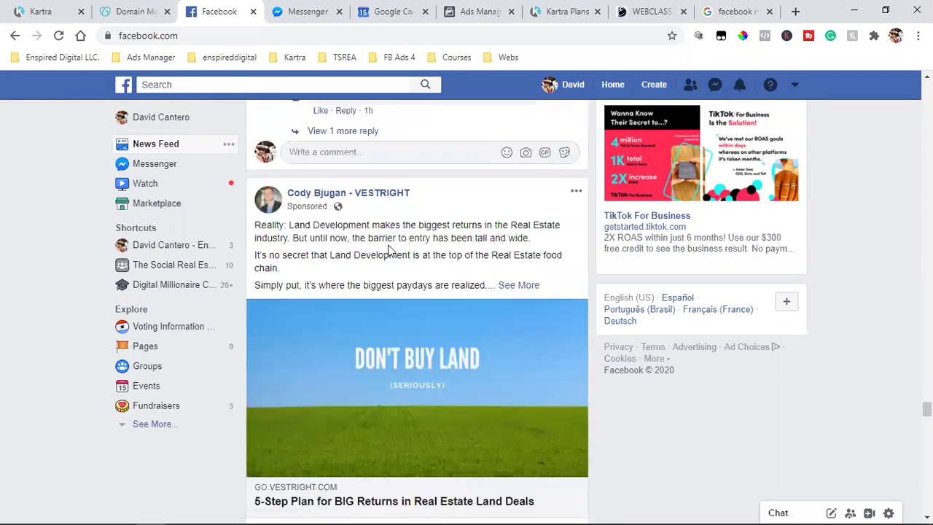
scroll(389, 241, down, 2)
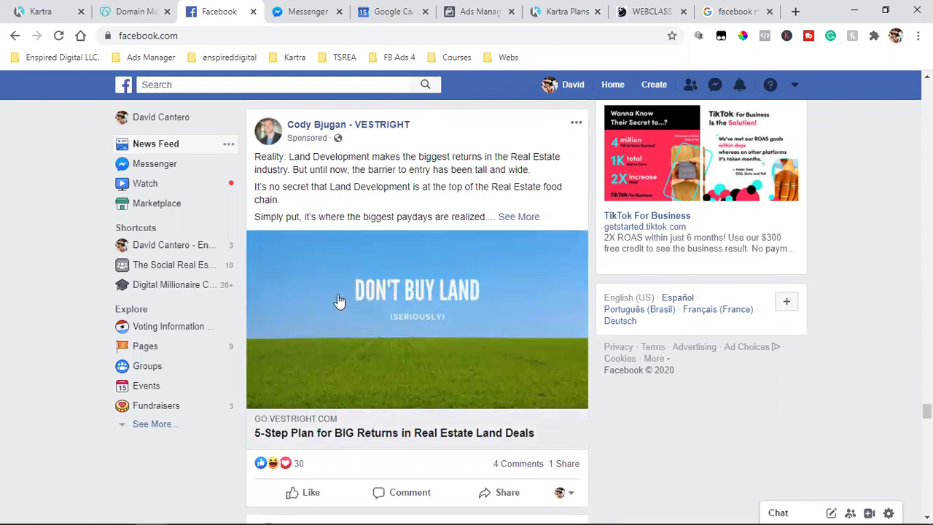
click(462, 284)
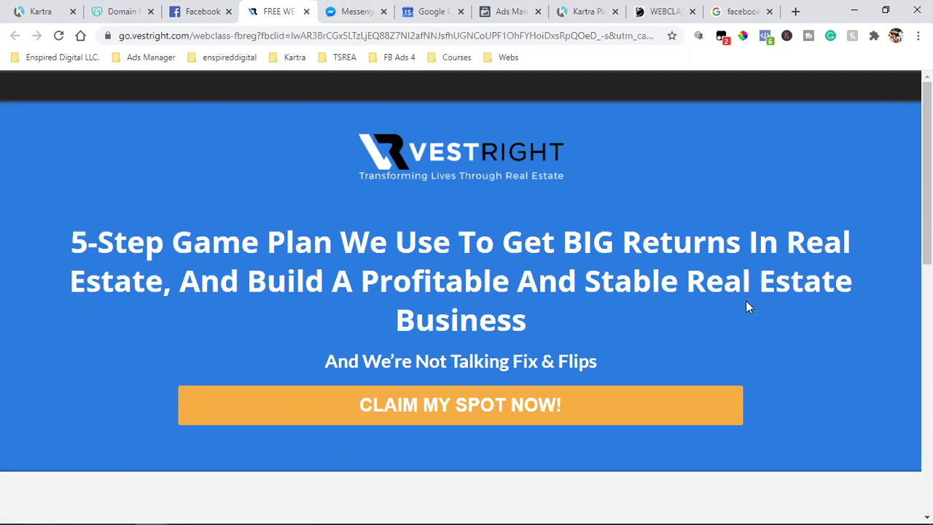
Step: Compare the VestRight landing page with the Facebook ad by switching between their tabs
click(203, 11)
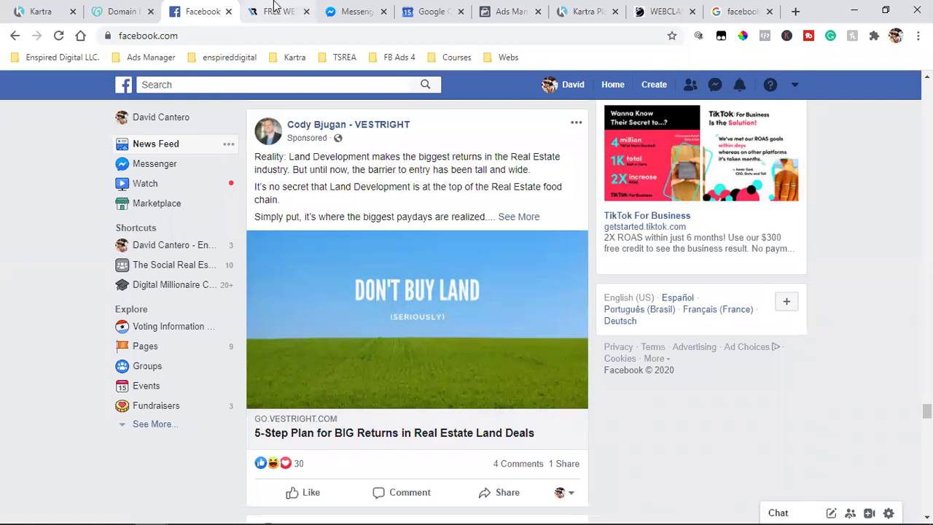
click(277, 11)
click(199, 11)
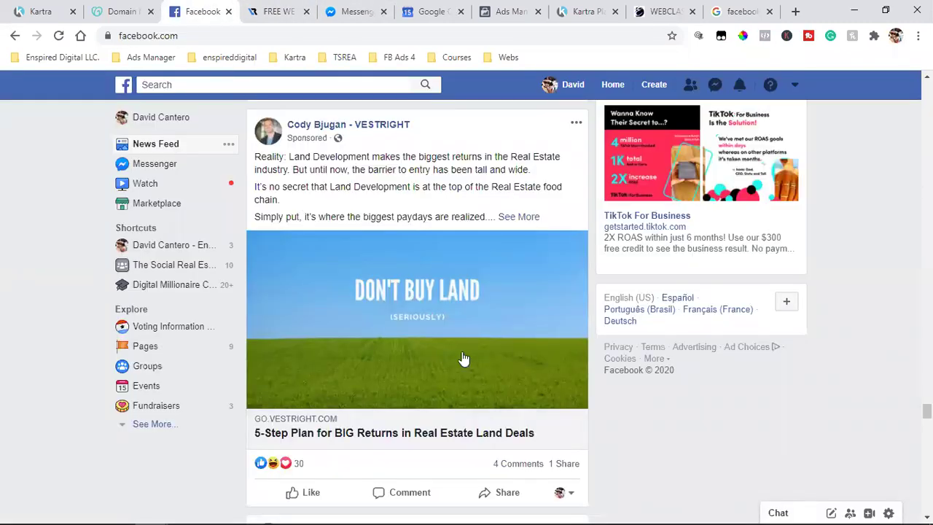
scroll(496, 361, down, 1)
click(267, 10)
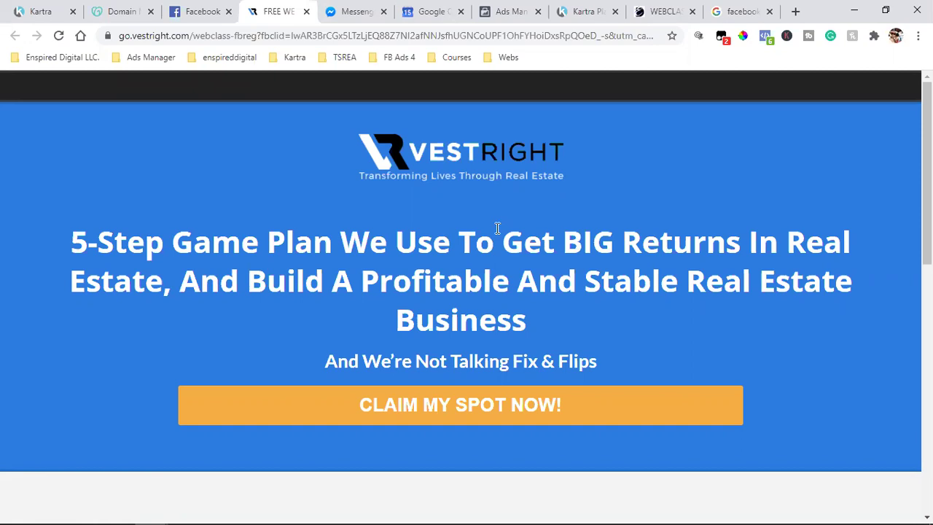
scroll(498, 229, down, 2)
Step: Open the Register Your Spot Now form twice, closing it each time
click(452, 275)
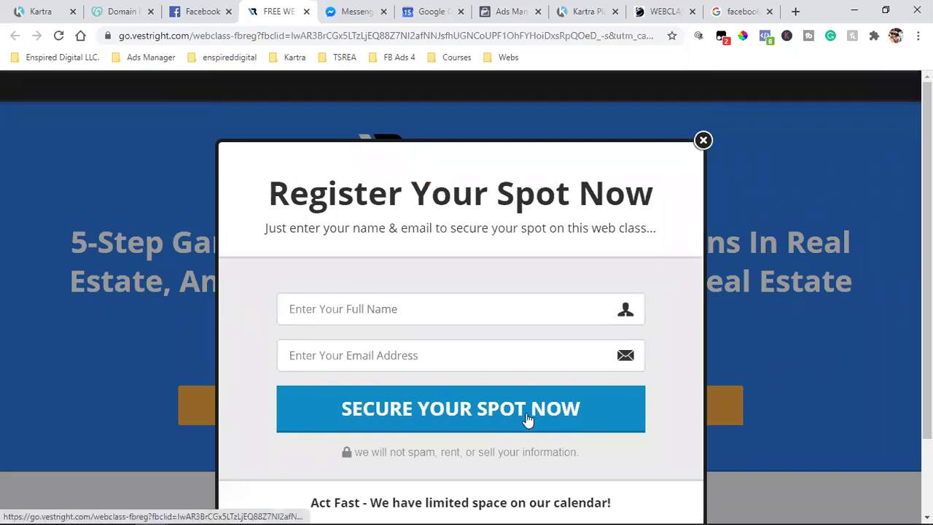
click(702, 141)
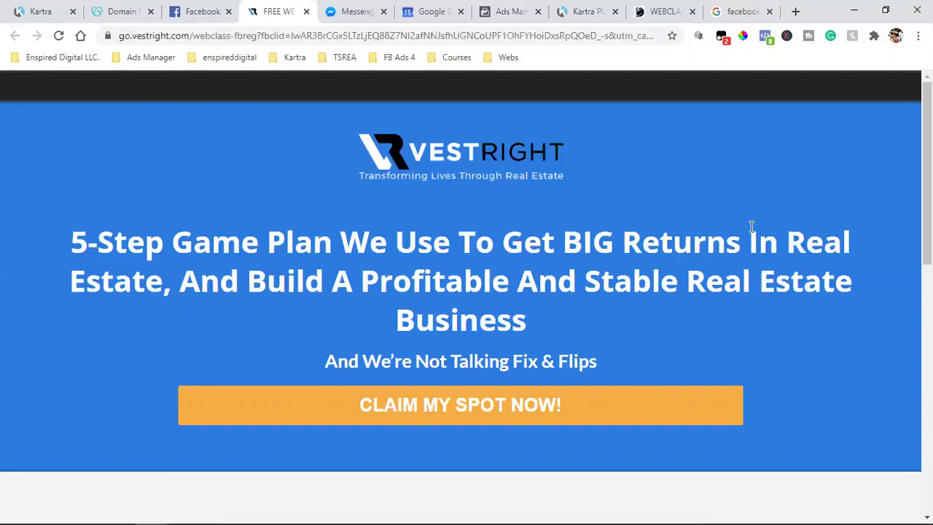
scroll(752, 227, down, 2)
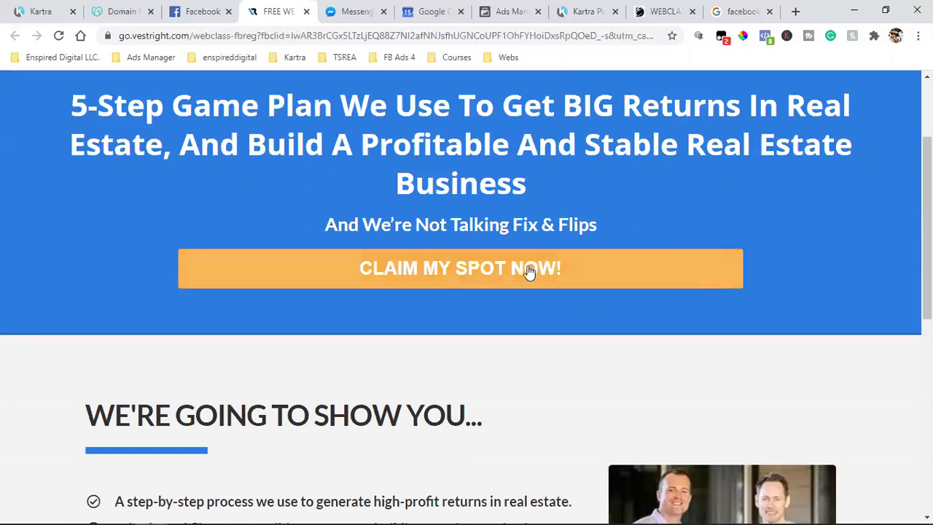
scroll(653, 224, up, 2)
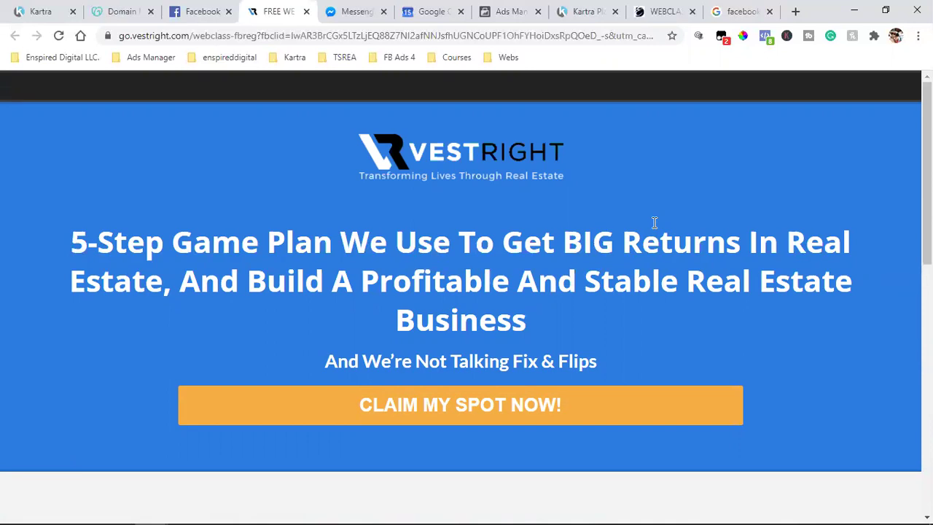
scroll(655, 222, down, 2)
click(442, 269)
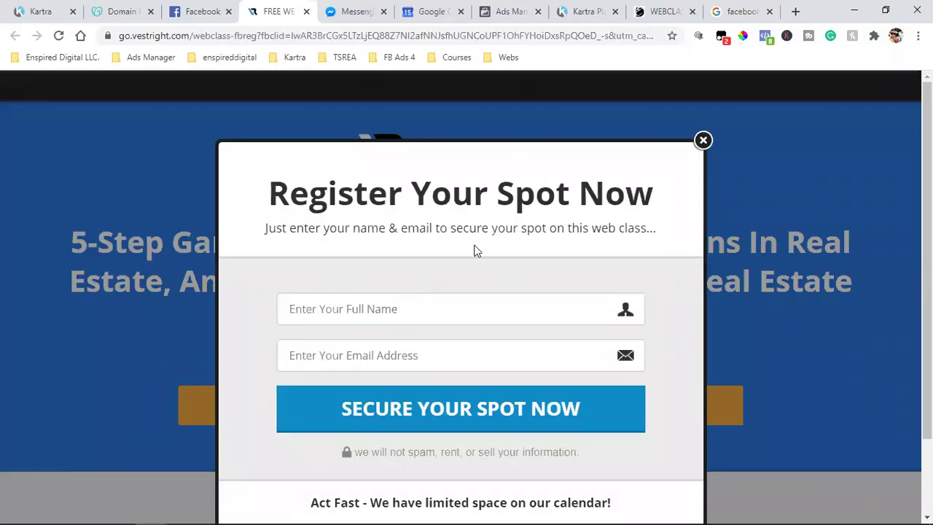
click(704, 140)
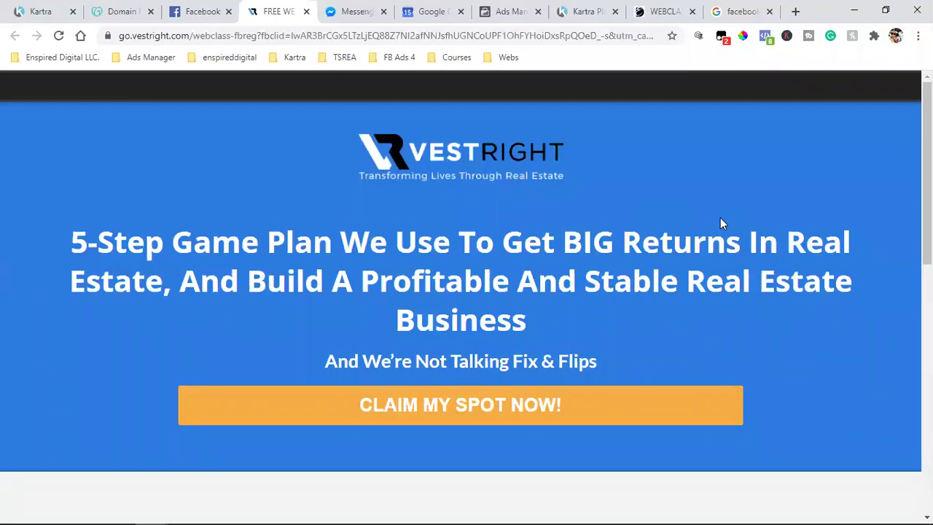
Step: Check the ad again and highlight the landing page's '5-Step' headline for comparison
click(191, 9)
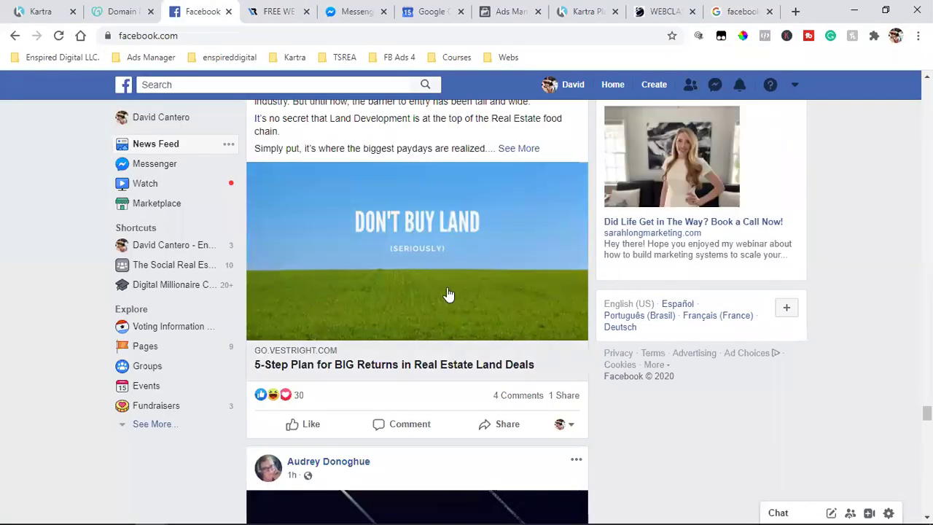
click(277, 11)
scroll(550, 283, down, 2)
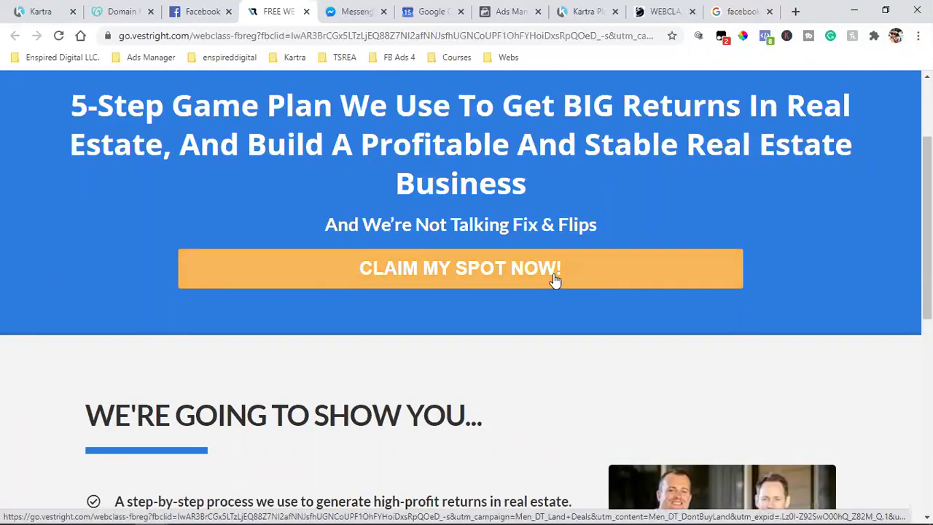
scroll(554, 279, up, 2)
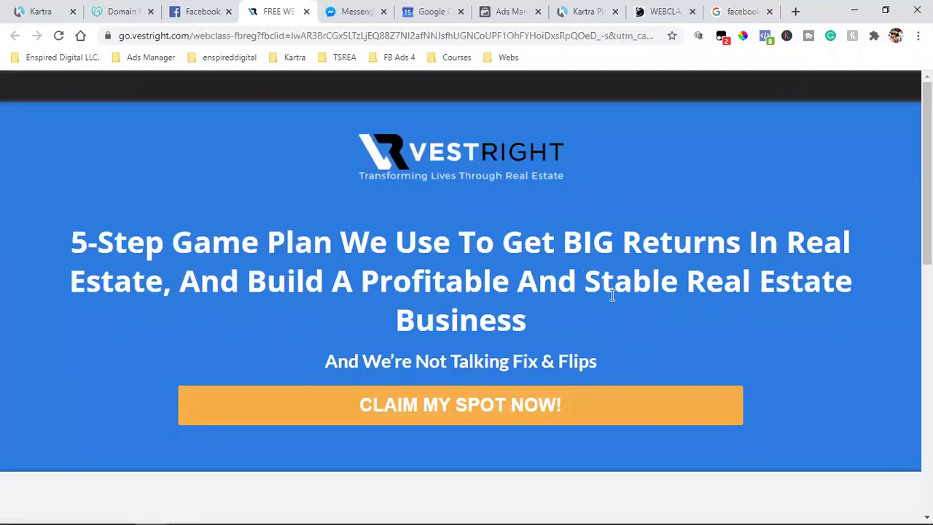
drag(119, 260, 661, 297)
click(543, 267)
scroll(540, 266, down, 1)
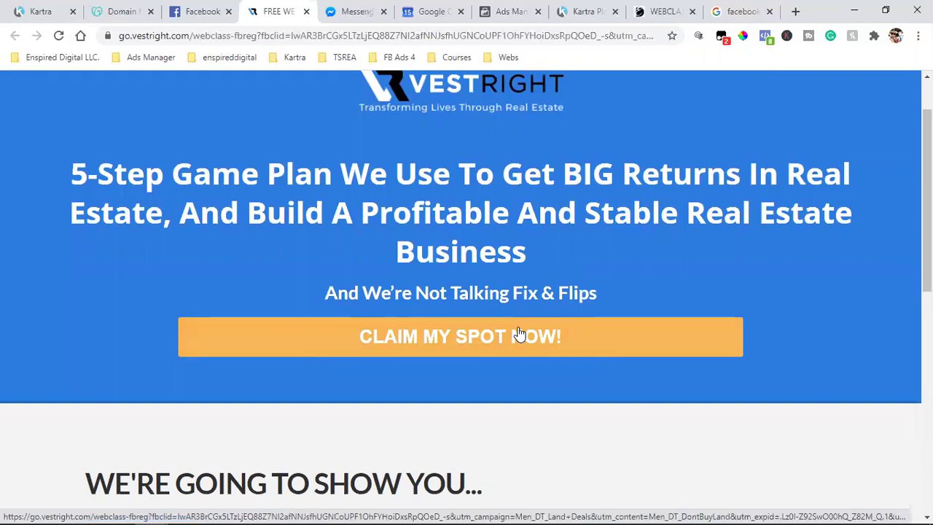
scroll(553, 310, up, 1)
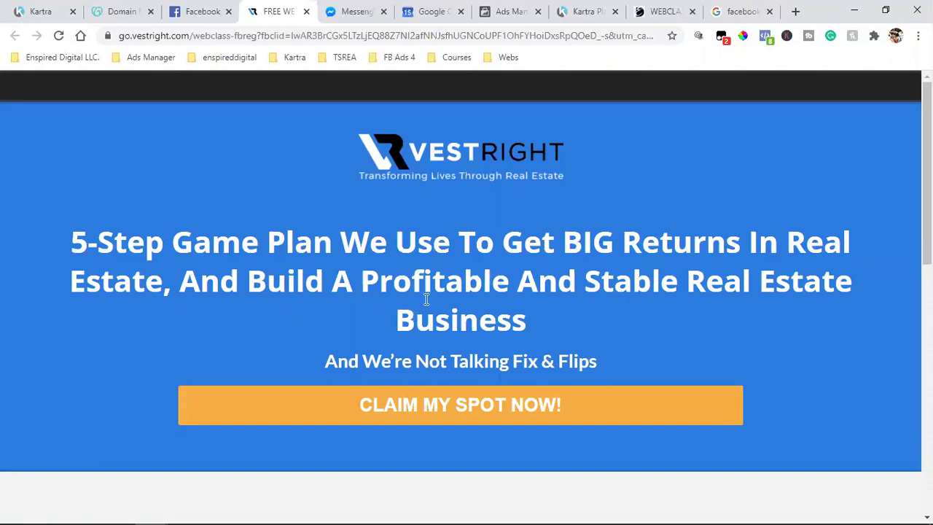
click(197, 11)
scroll(395, 252, up, 1)
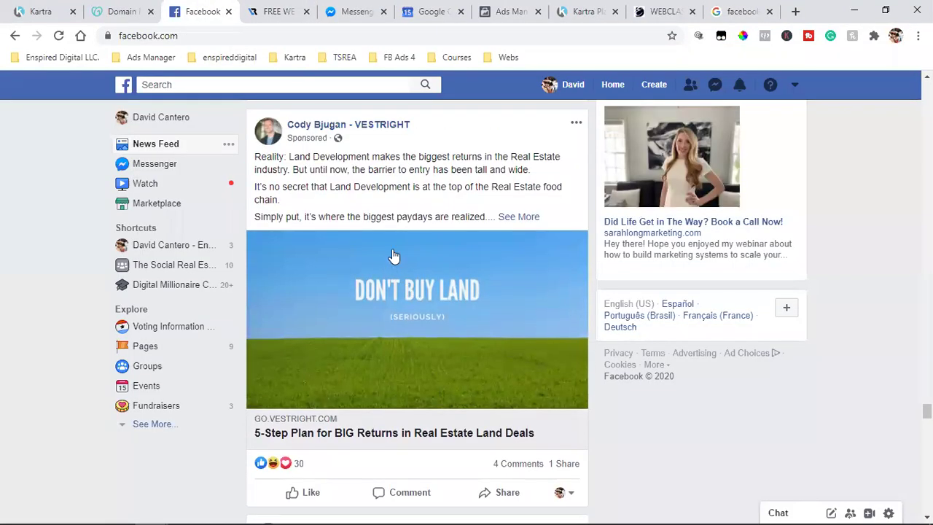
click(408, 251)
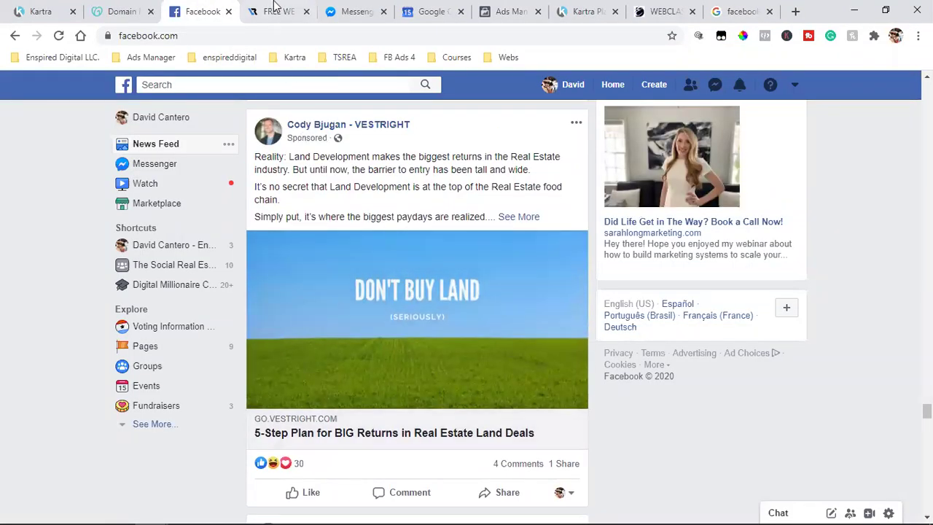
scroll(417, 216, down, 1)
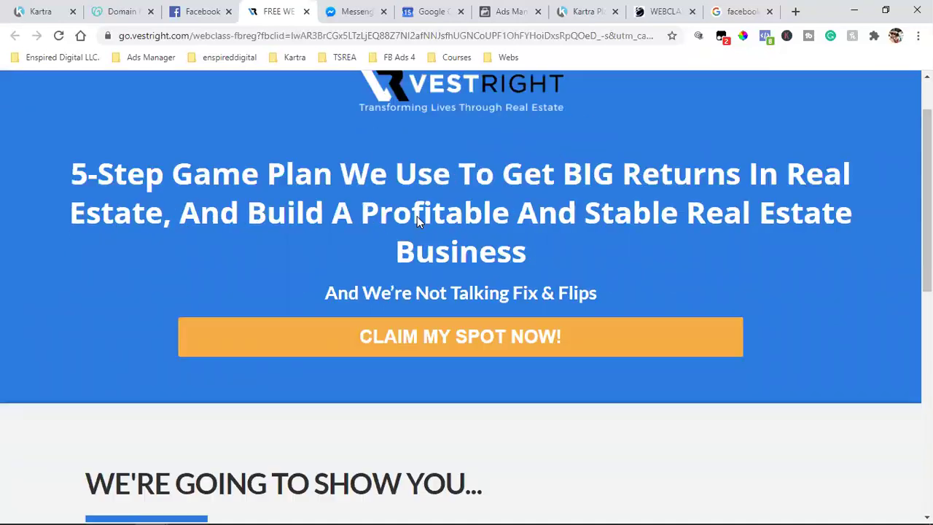
click(467, 354)
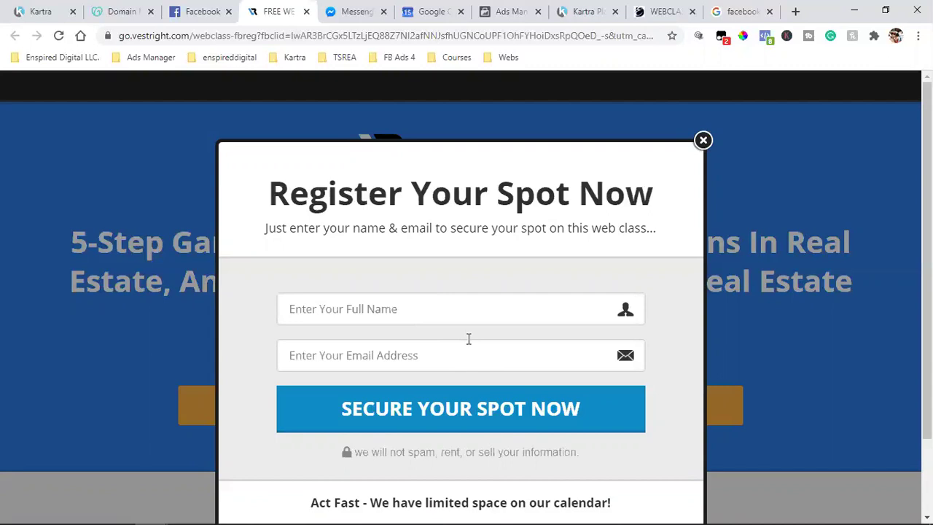
click(703, 141)
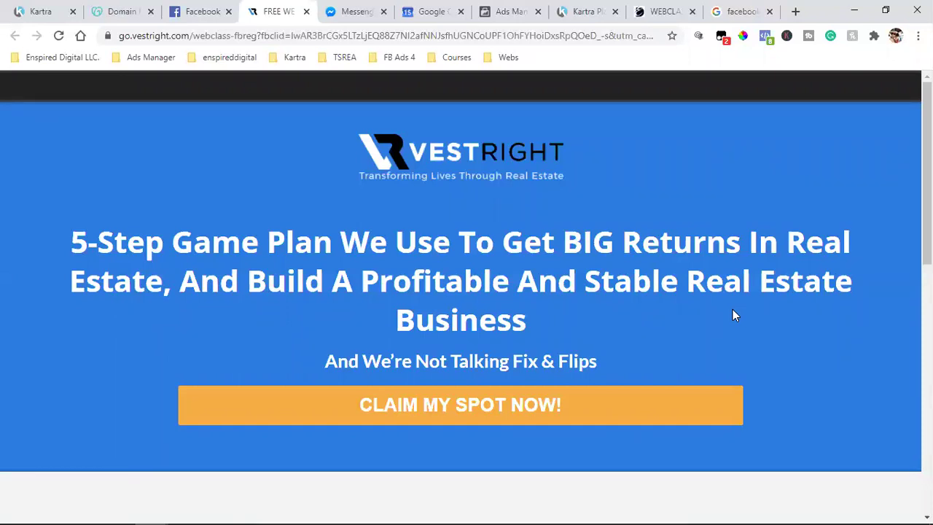
scroll(733, 312, down, 3)
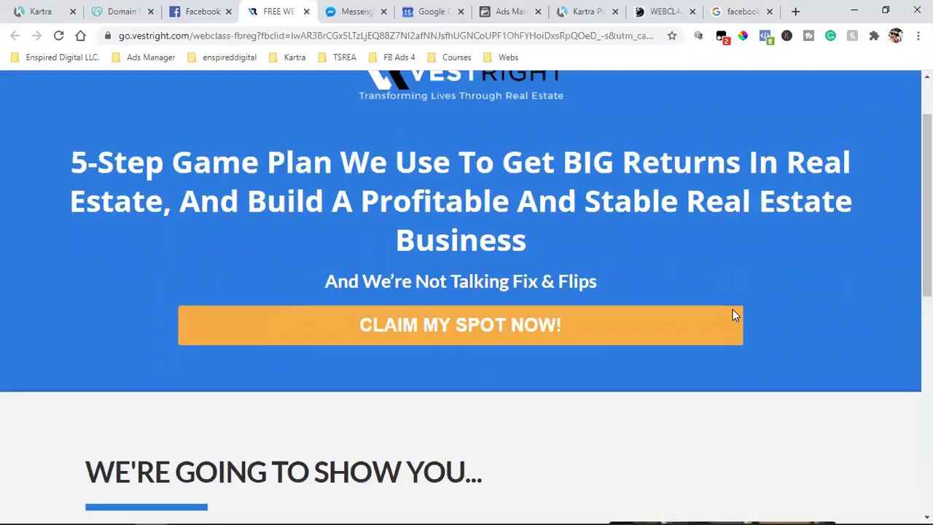
scroll(593, 290, up, 3)
scroll(604, 314, down, 2)
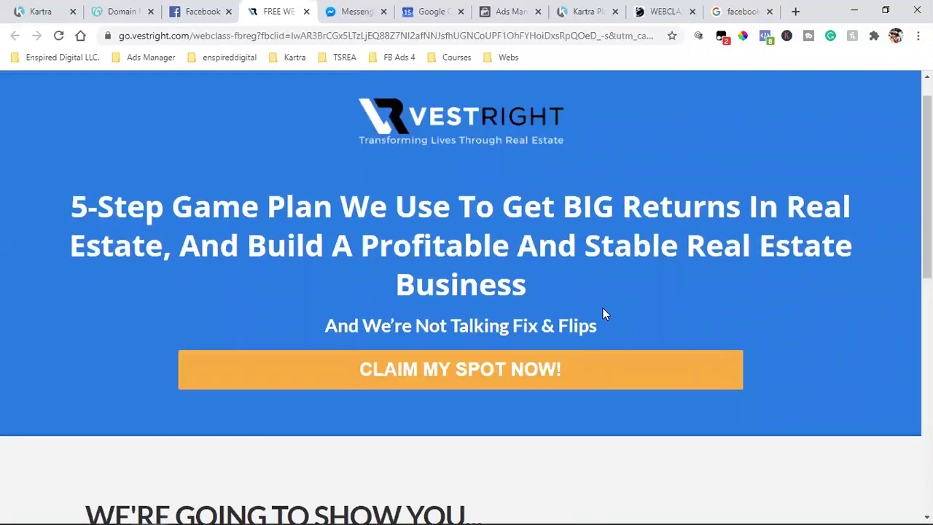
Step: Register for the web class with a test full name and e-mail address
click(515, 267)
click(379, 317)
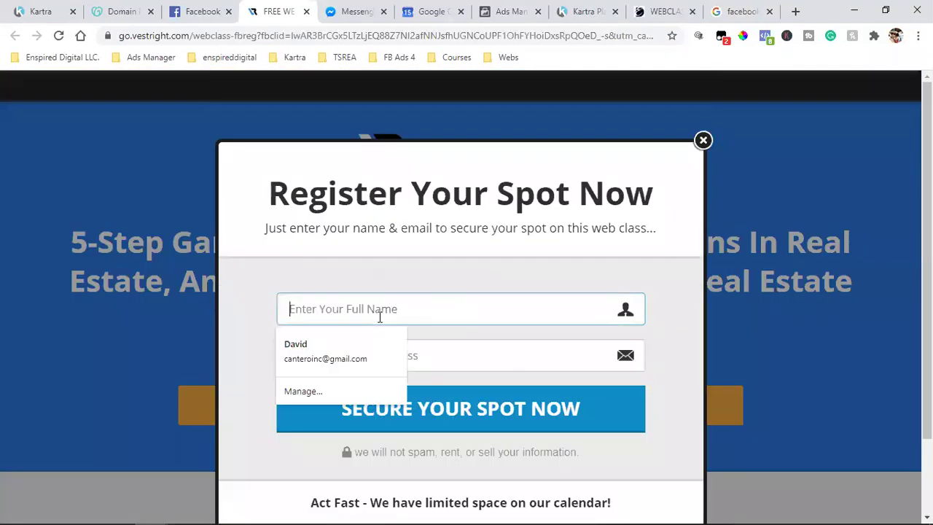
text(Davei)
key(Tab)
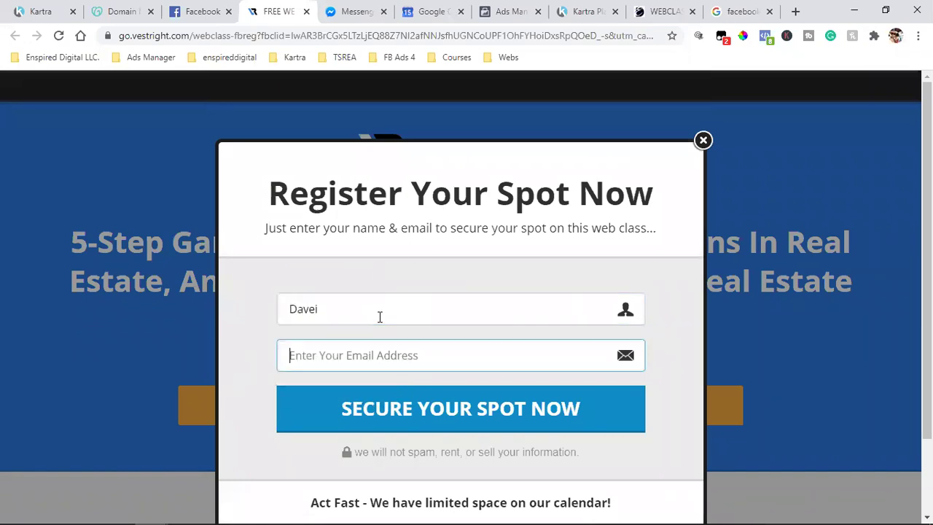
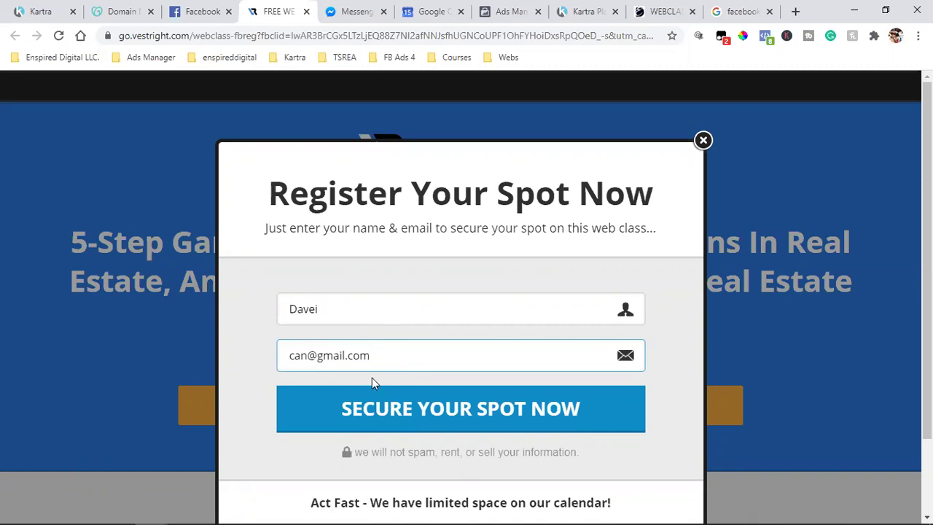
click(361, 412)
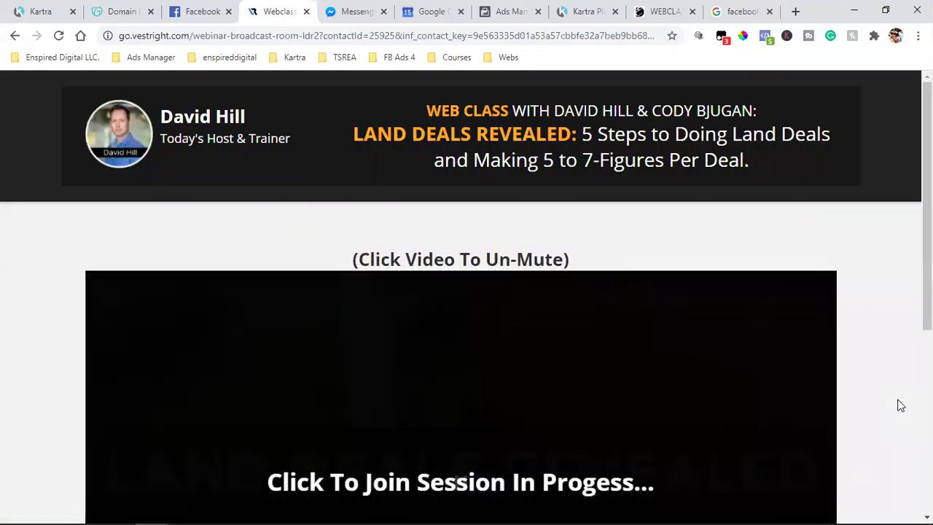
Step: Highlight the e-mail parameter carried in the webinar room's page address
drag(323, 40, 324, 41)
click(295, 36)
double_click(295, 36)
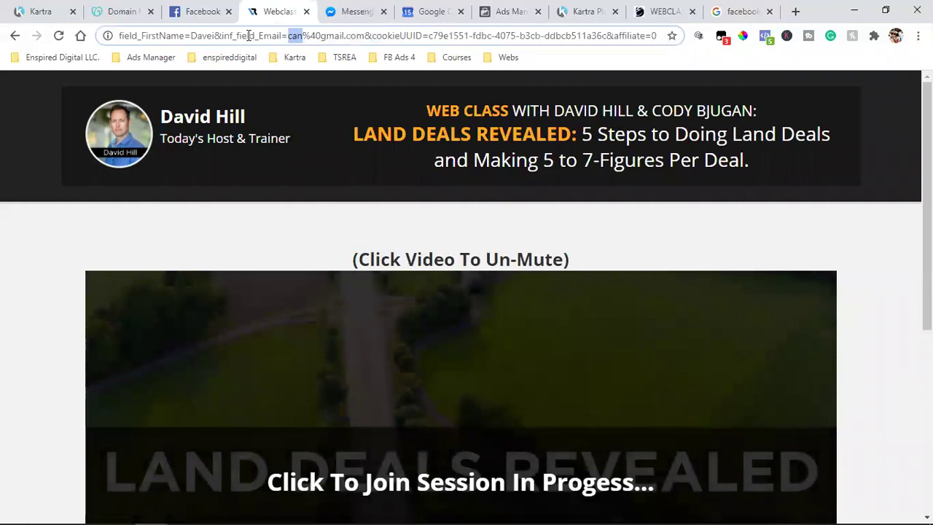
drag(241, 36, 406, 36)
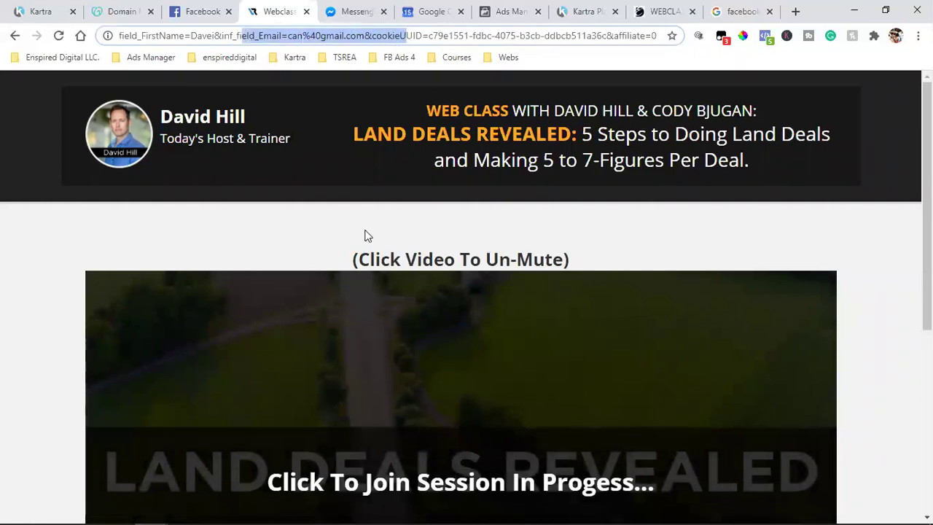
Step: Glance at the Kartra and Ads Manager tabs, close the Google search tab, return to the webinar room
click(44, 11)
click(501, 7)
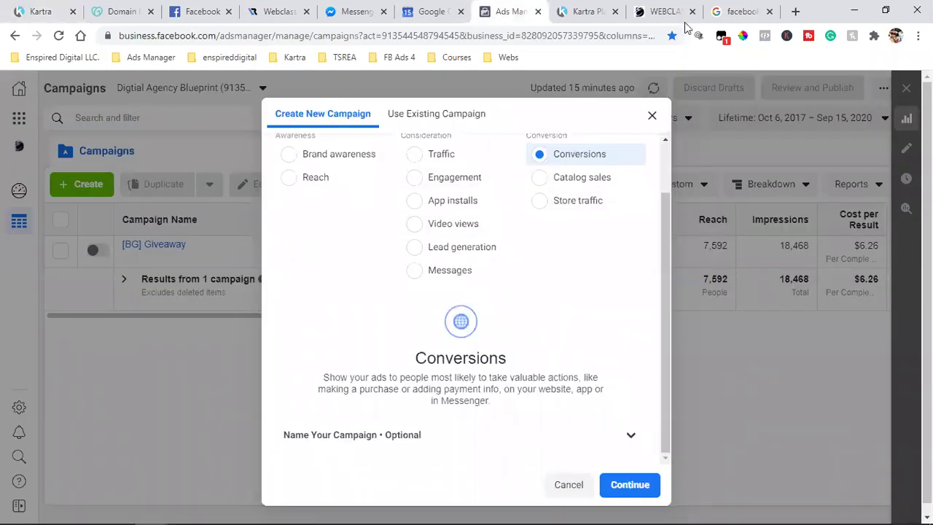
click(772, 12)
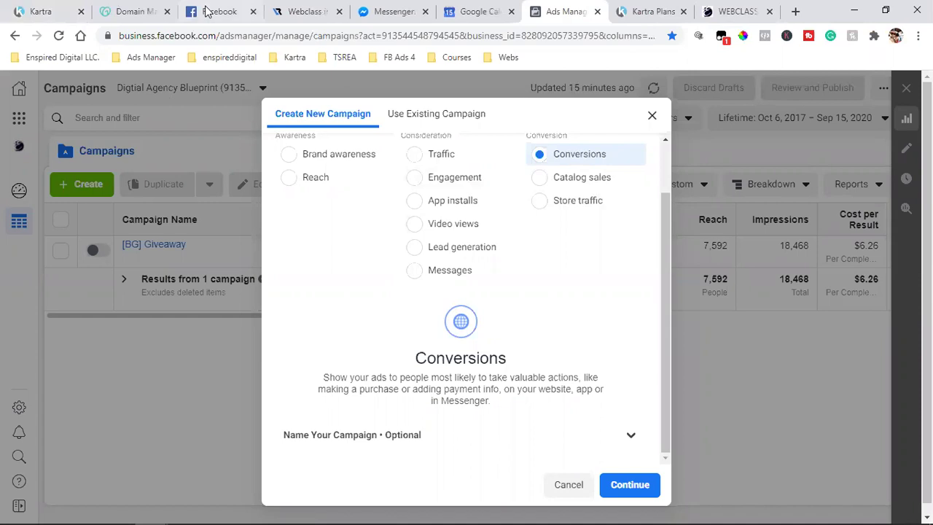
click(310, 12)
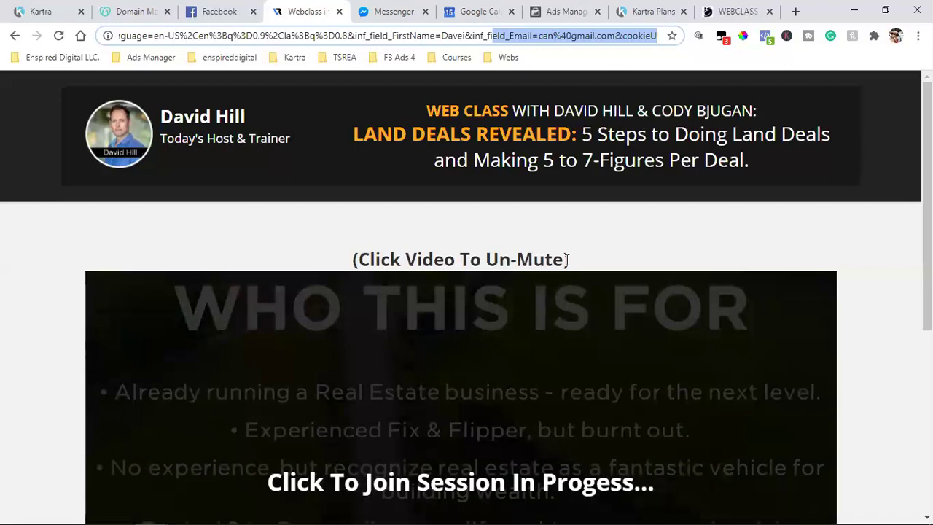
click(455, 225)
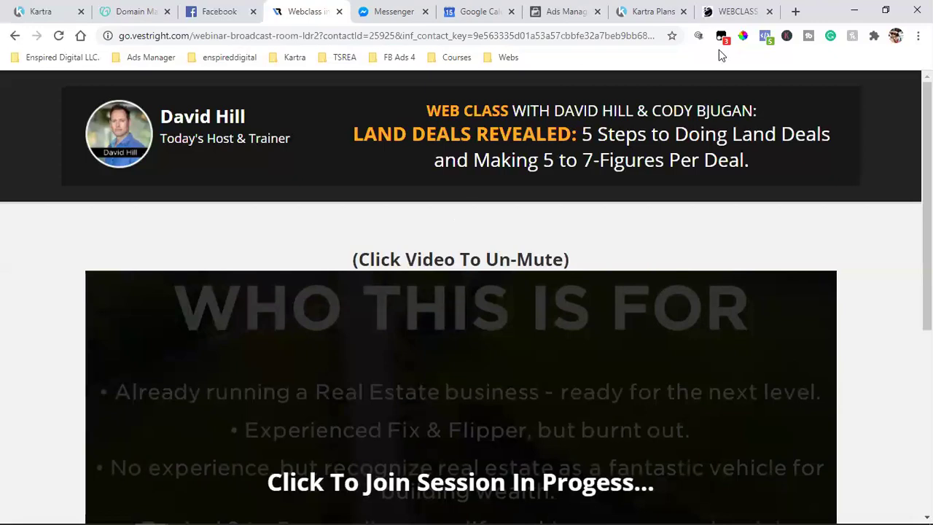
Step: Open the Enspired Digital Strategy Call calendar from the bookmarks in a new tab
click(793, 10)
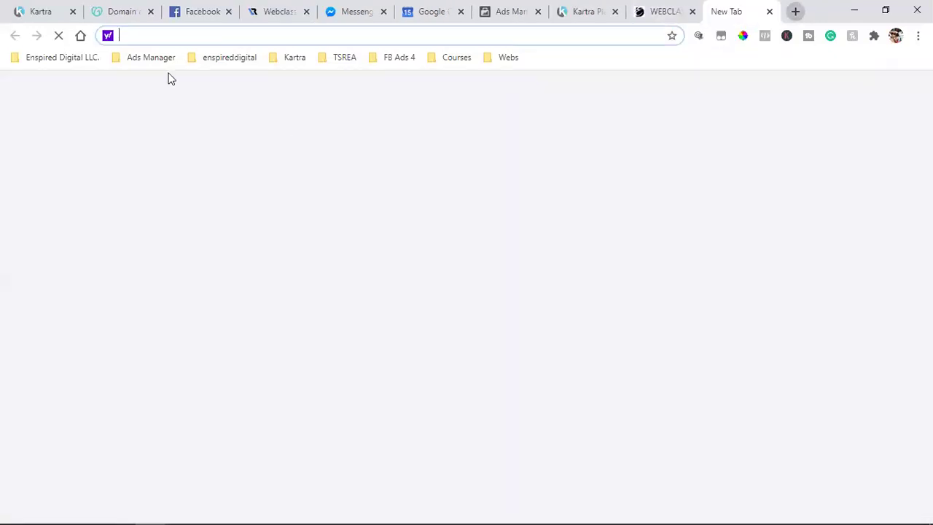
click(248, 61)
mouse_move(295, 62)
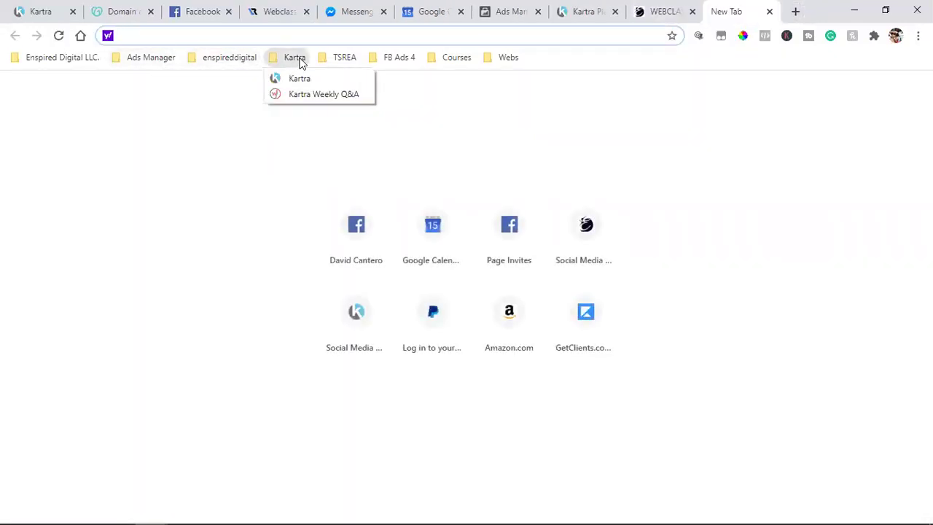
mouse_move(336, 62)
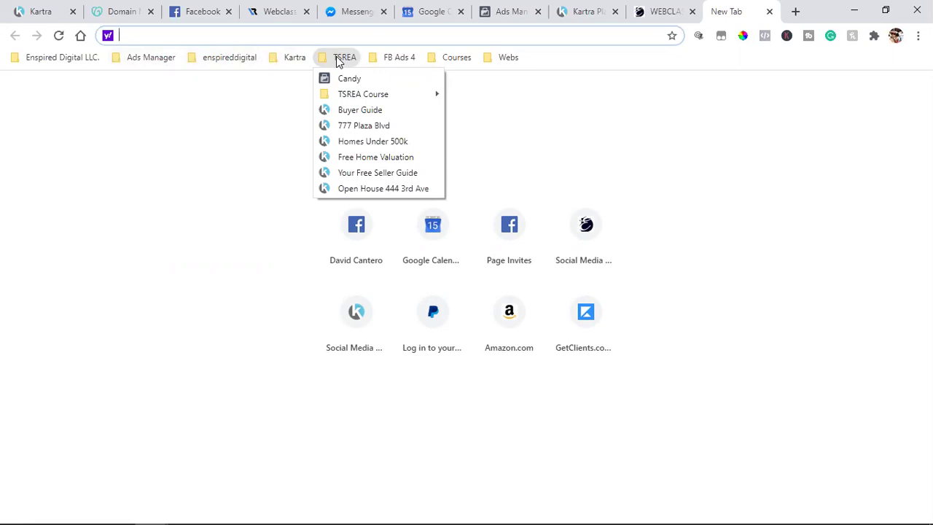
mouse_move(58, 58)
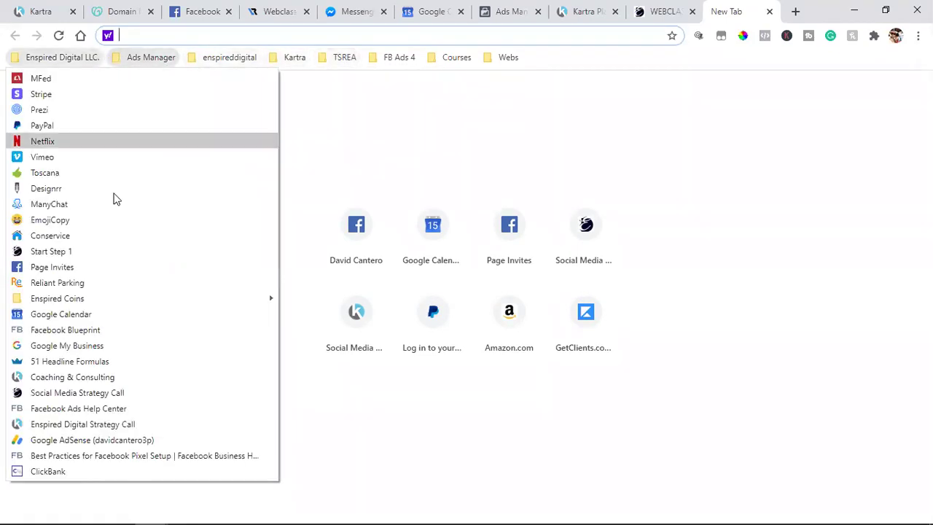
click(120, 425)
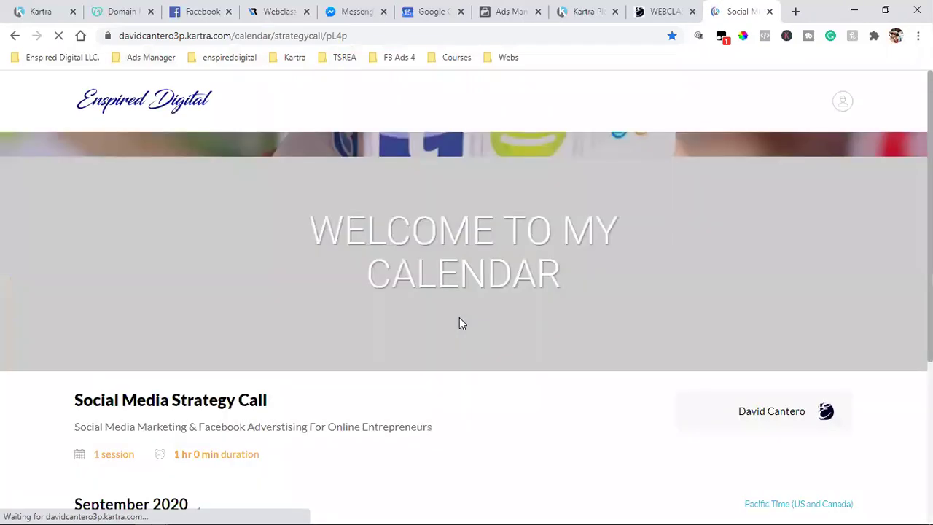
Step: Book the Thu 17 Sep 2020, 08:00 am slot and submit the form
scroll(459, 323, down, 4)
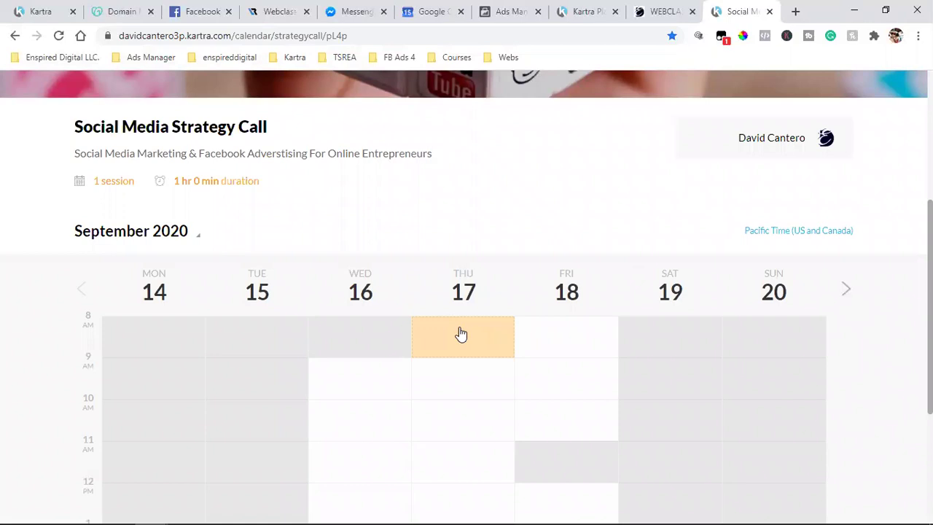
click(461, 333)
click(682, 339)
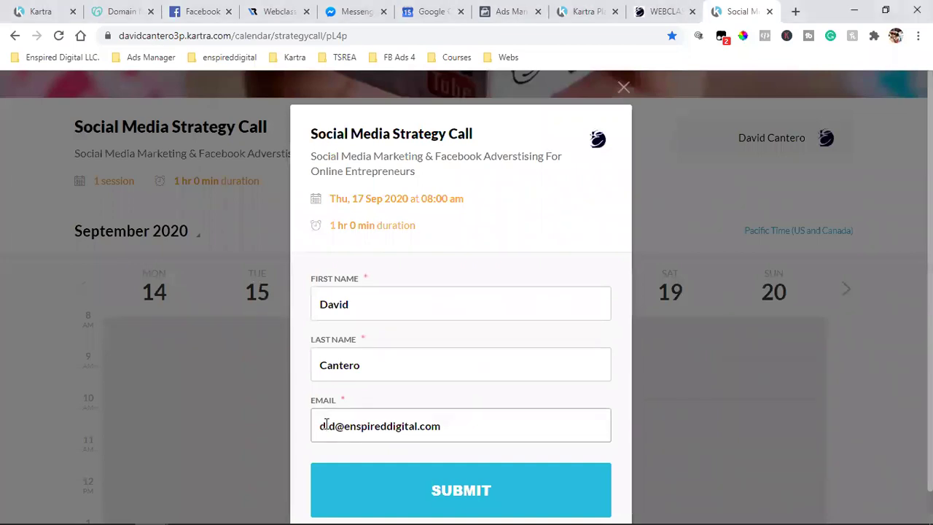
scroll(445, 403, down, 1)
click(437, 454)
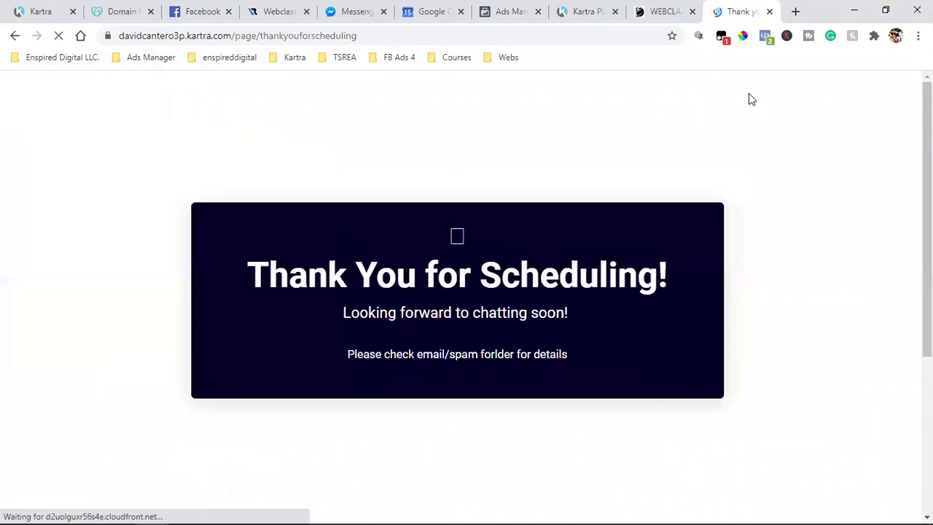
Step: Confirm the PageView and Schedule events in Pixel Helper, then return to Ads Manager
click(765, 36)
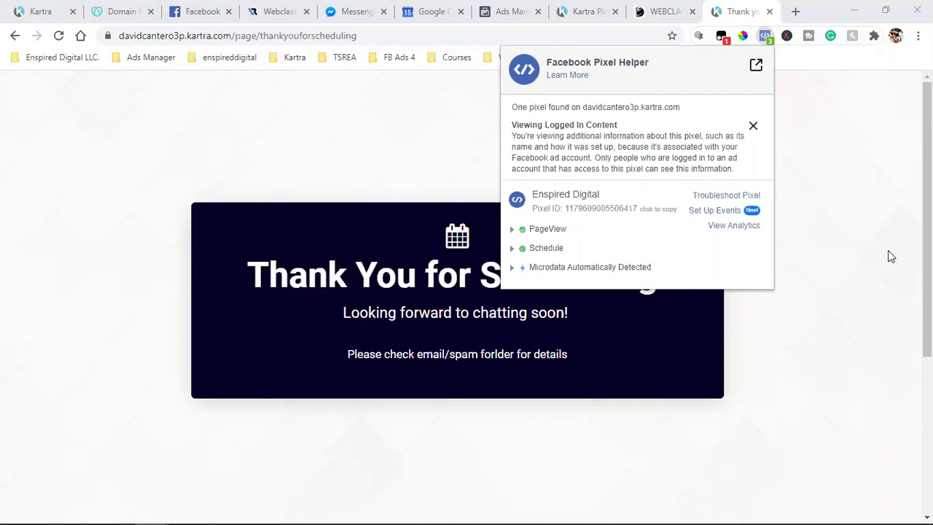
click(889, 252)
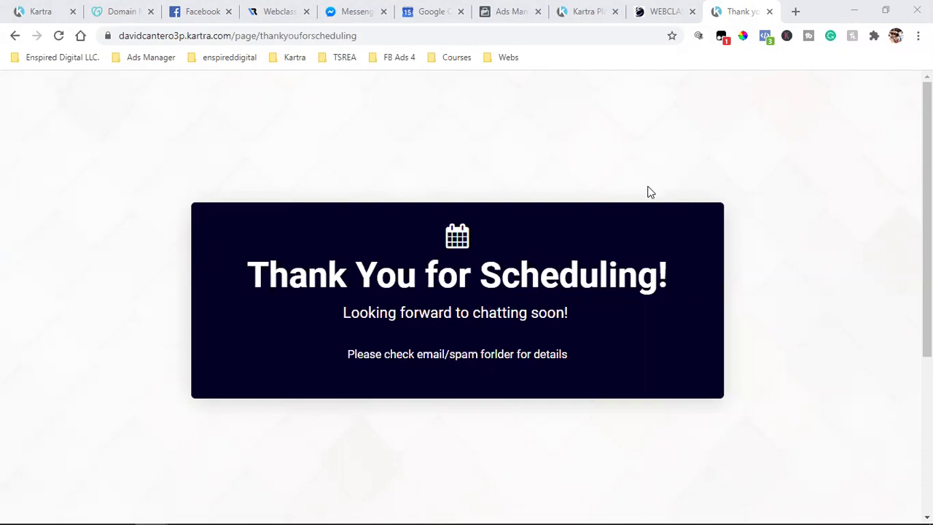
click(487, 11)
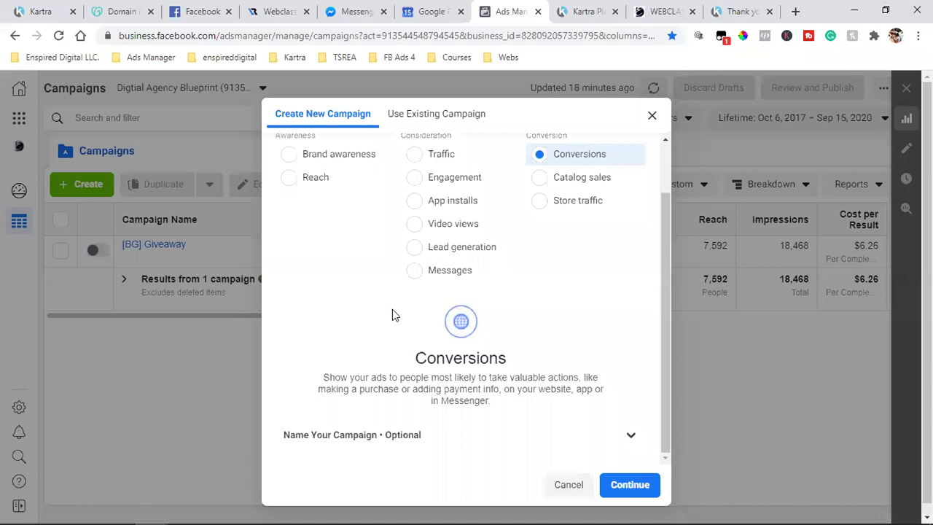
Step: Scroll the Create New Campaign dialog up to show Conversions as the objective
scroll(441, 288, up, 1)
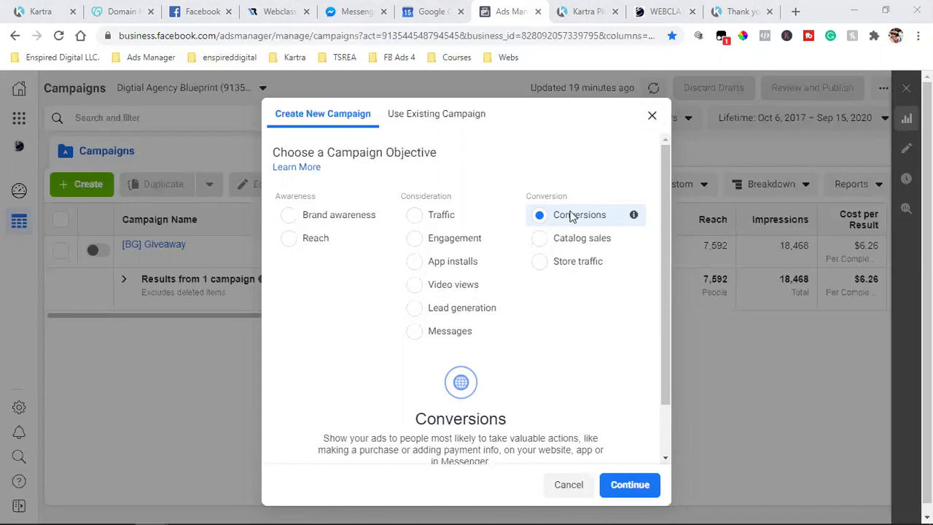
Step: Close the Kartra Plans, WEBCLASS, thank-you, Messenger and webinar room tabs, then open a blank tab
click(616, 13)
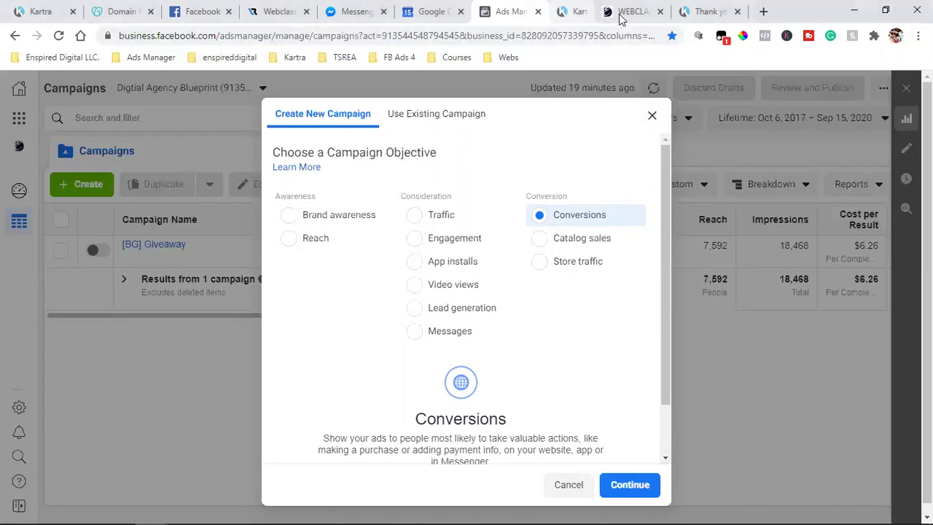
click(616, 12)
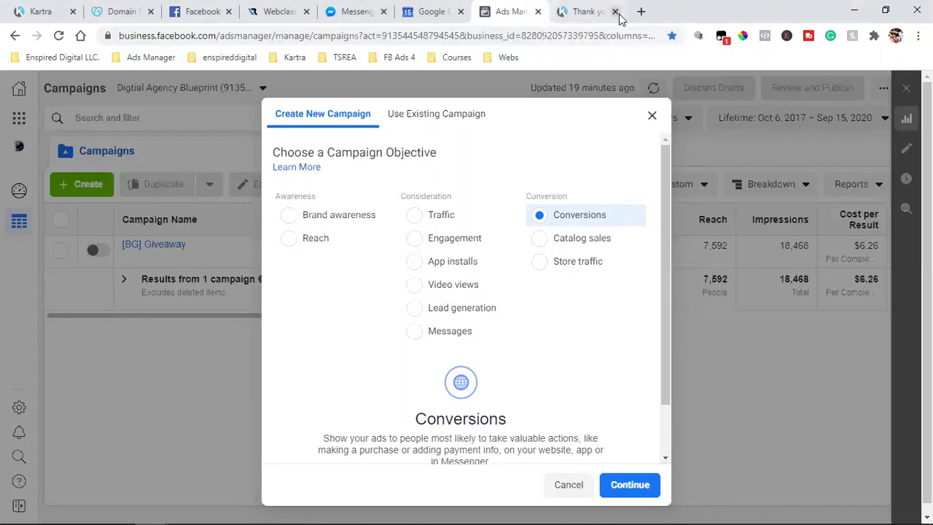
click(616, 12)
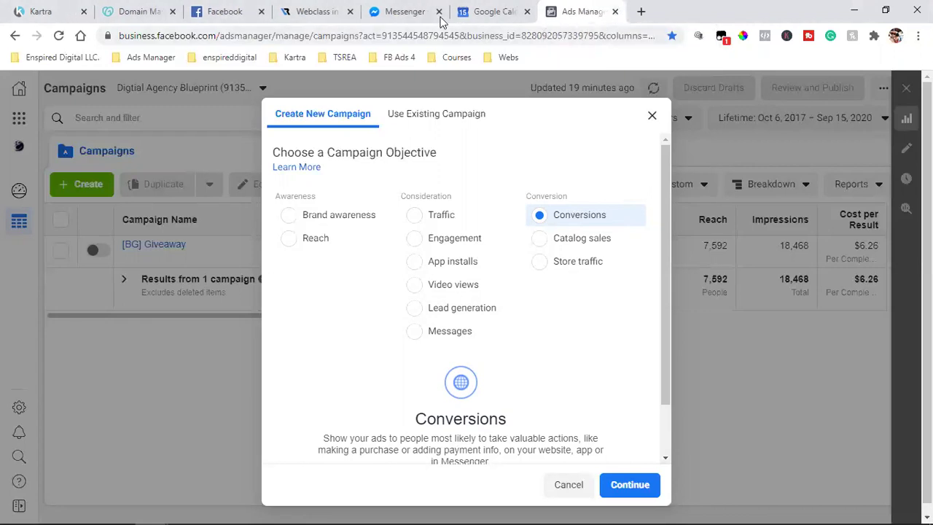
click(439, 12)
click(350, 12)
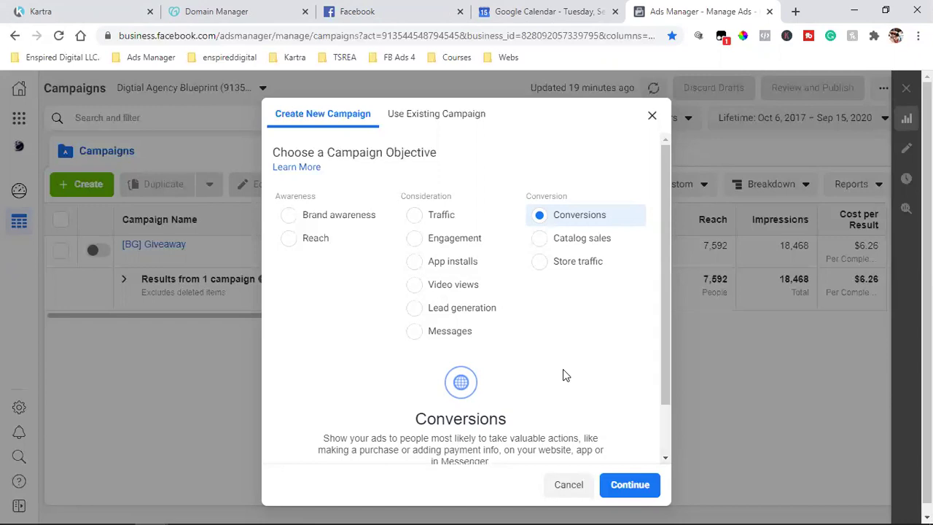
click(797, 12)
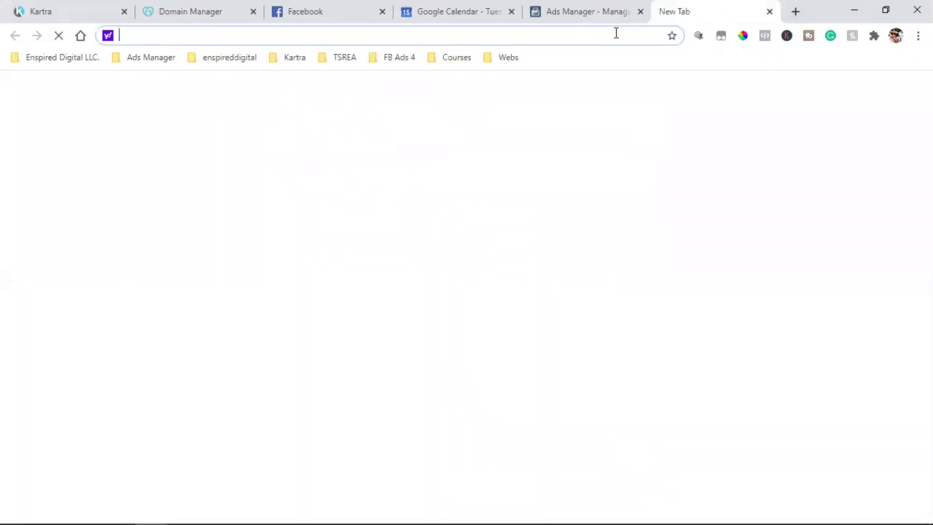
Step: Open the TSREA > TSREA Course > WEBCLASS IN PROGRESS bookmark
click(294, 57)
mouse_move(344, 57)
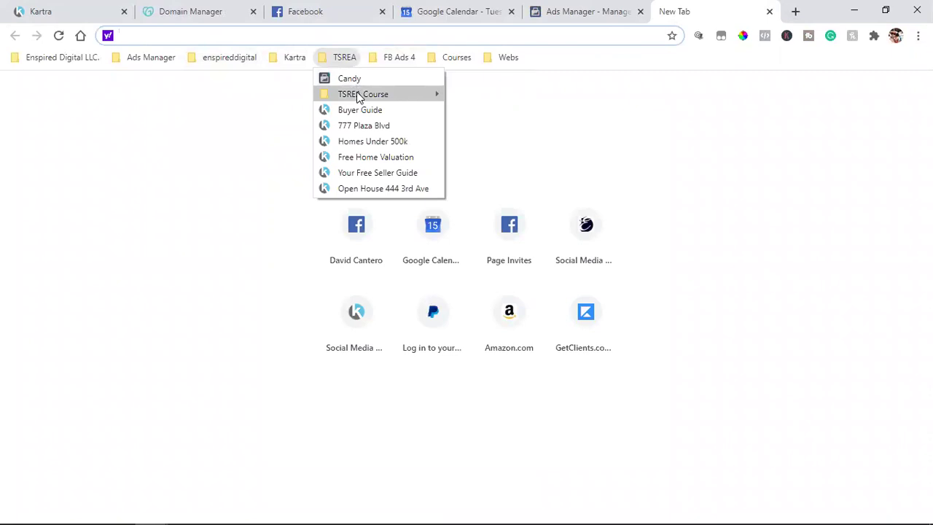
mouse_move(436, 95)
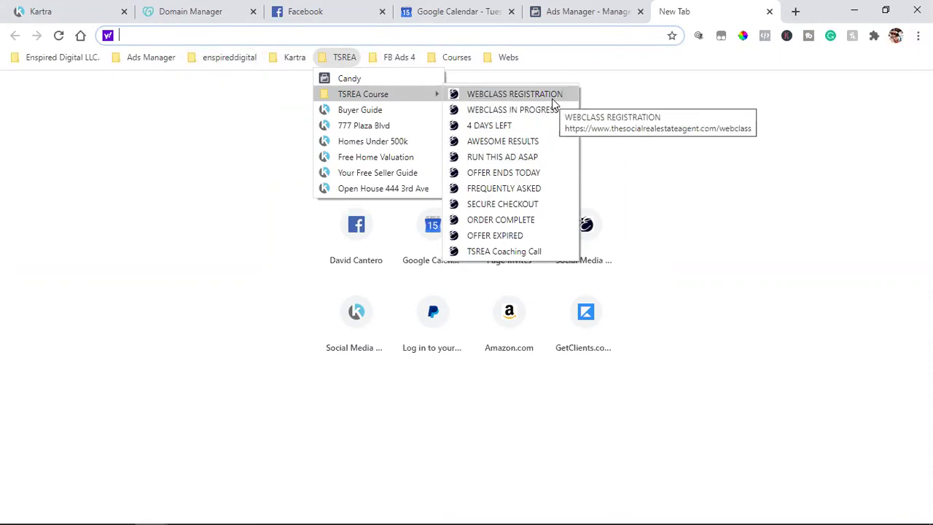
click(541, 117)
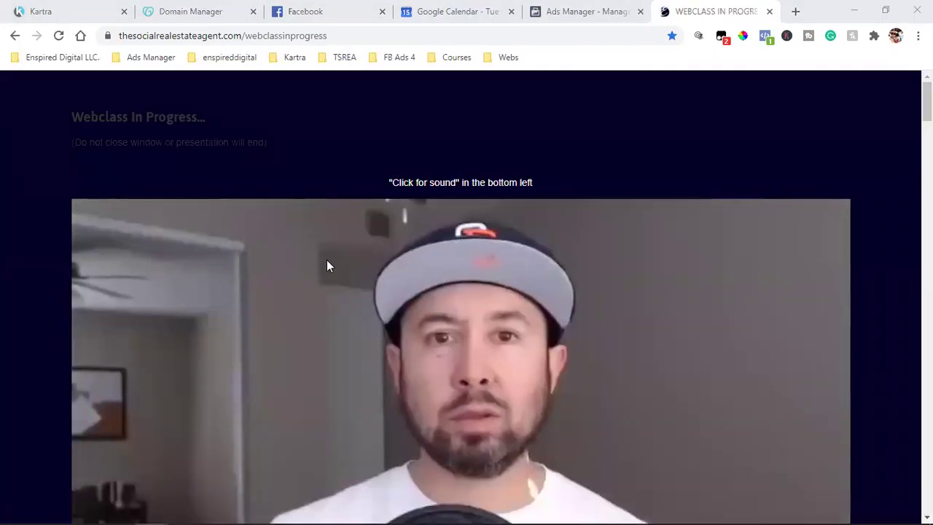
Step: Pause the webclass video at the top of the Webclass In Progress page
drag(361, 126, 519, 129)
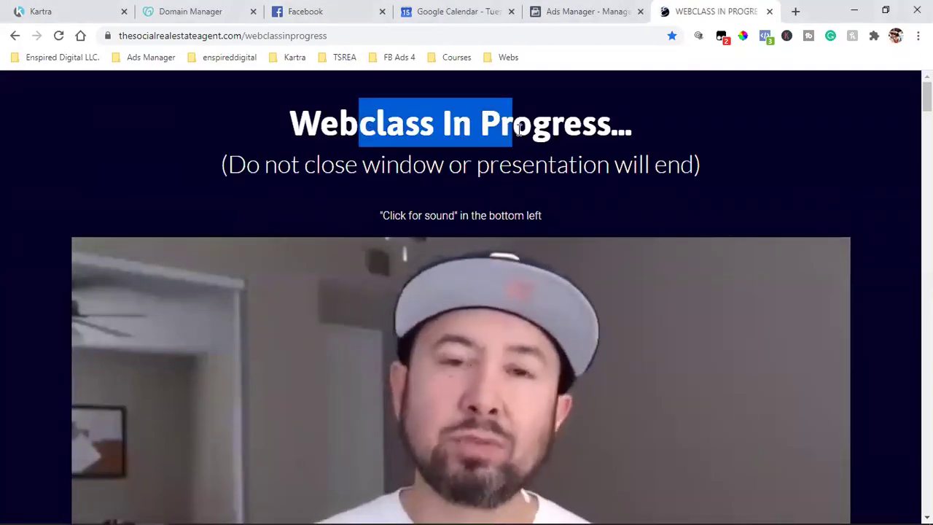
scroll(466, 191, down, 3)
click(83, 459)
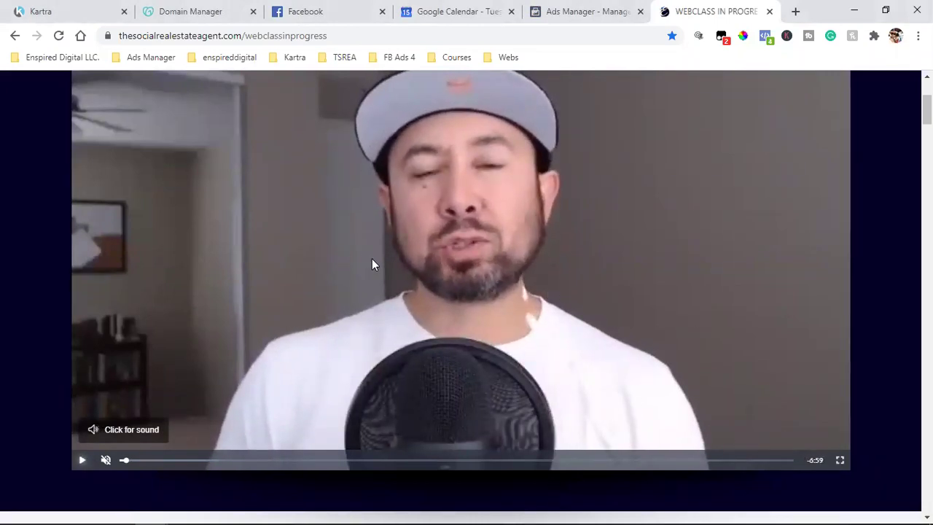
Step: Scroll through the offer countdown and module descriptions down to the Risk Free section
scroll(523, 317, down, 4)
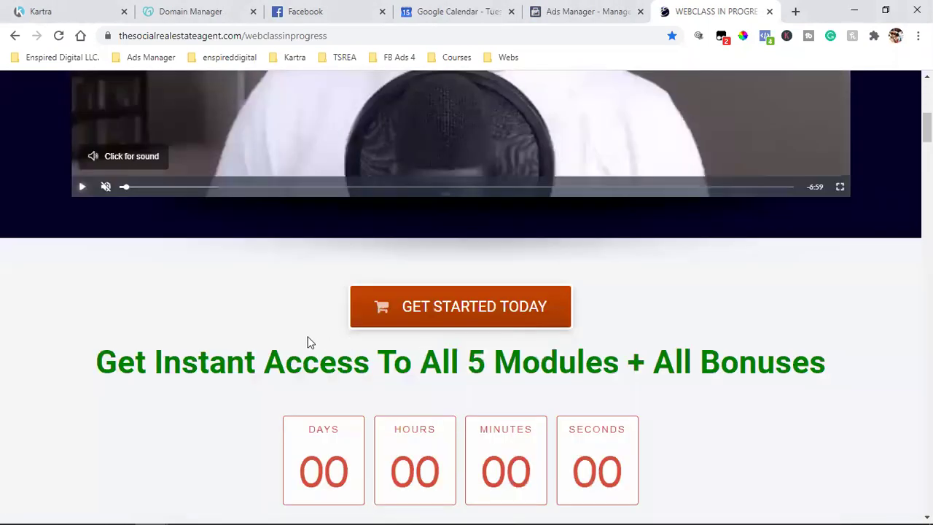
scroll(470, 202, down, 1)
scroll(413, 248, up, 4)
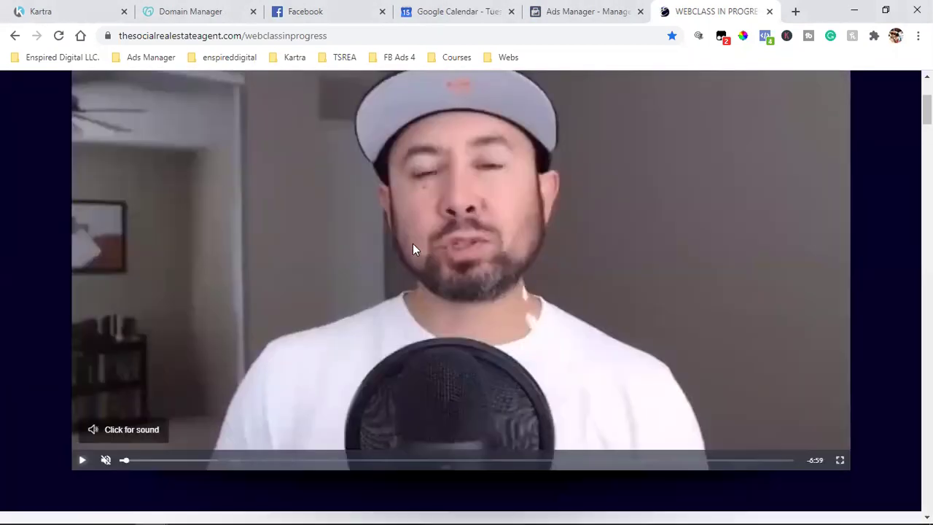
scroll(413, 249, up, 1)
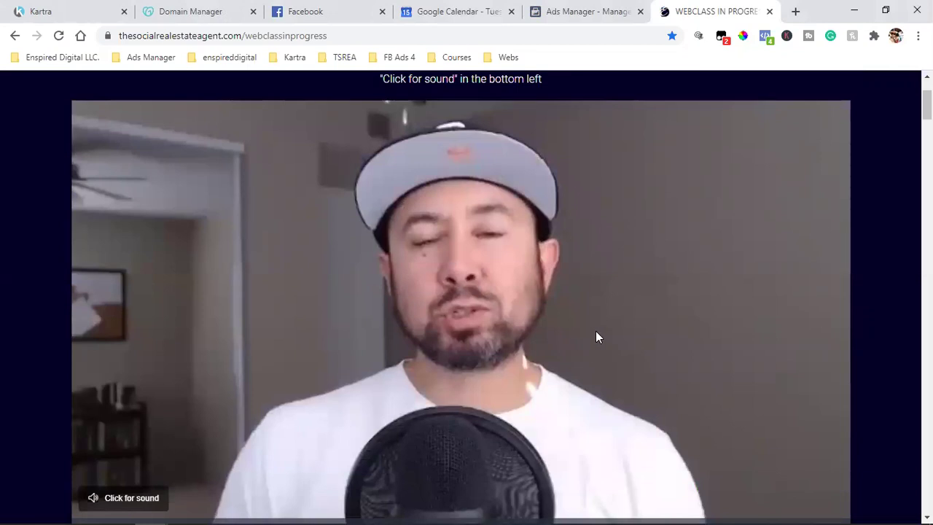
scroll(596, 332, down, 1)
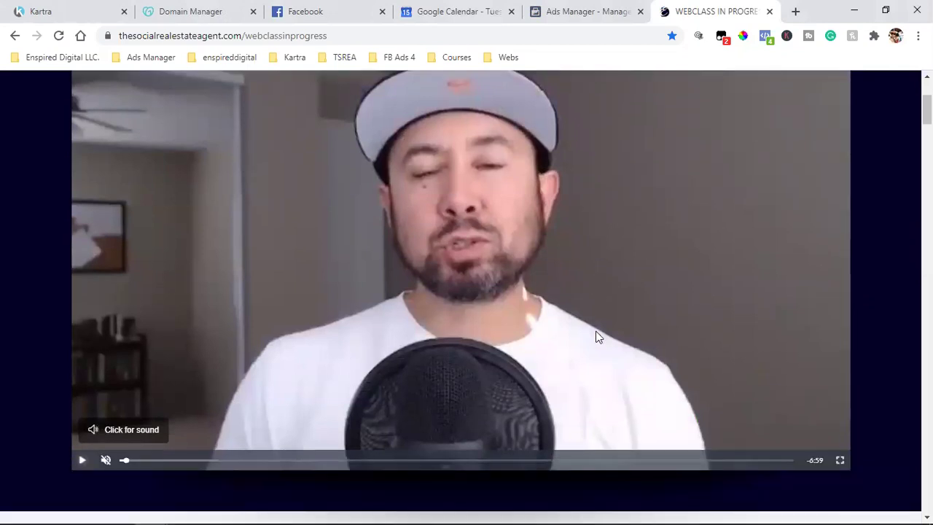
scroll(596, 332, down, 4)
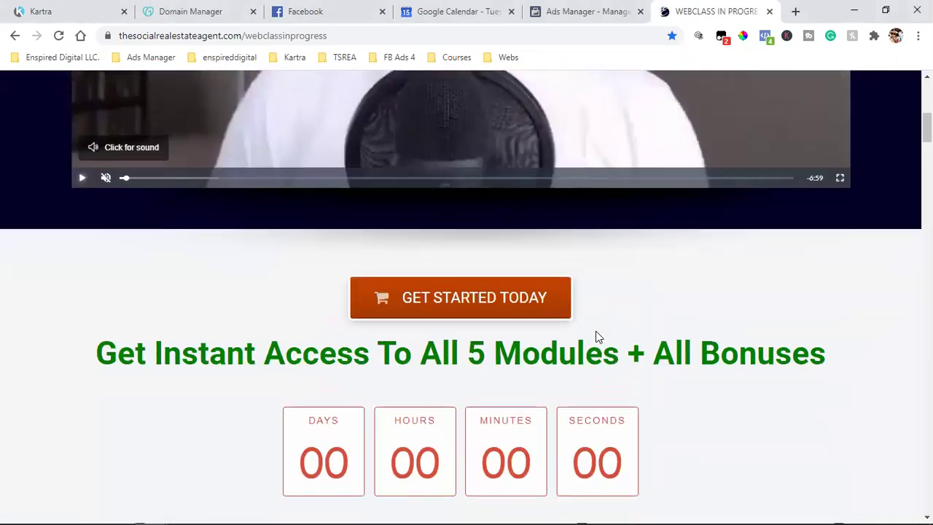
scroll(596, 337, down, 2)
scroll(496, 275, down, 1)
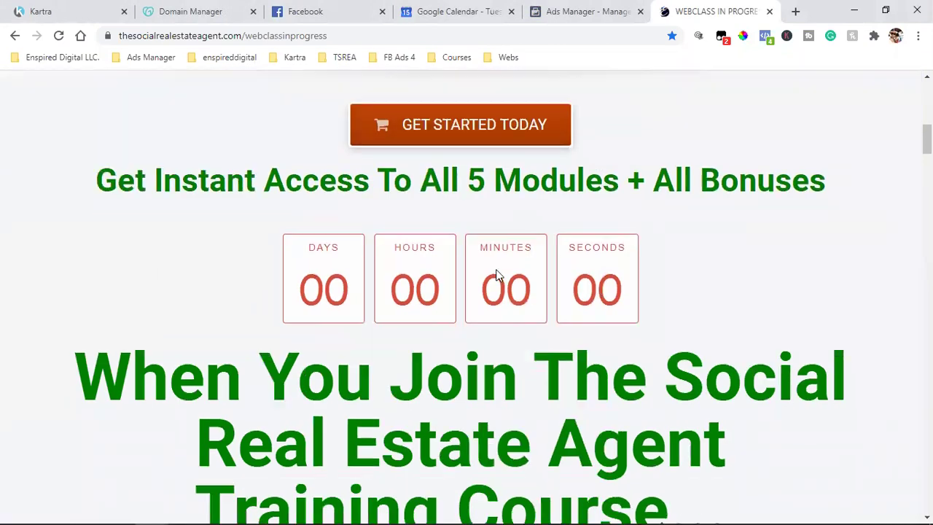
scroll(502, 291, down, 7)
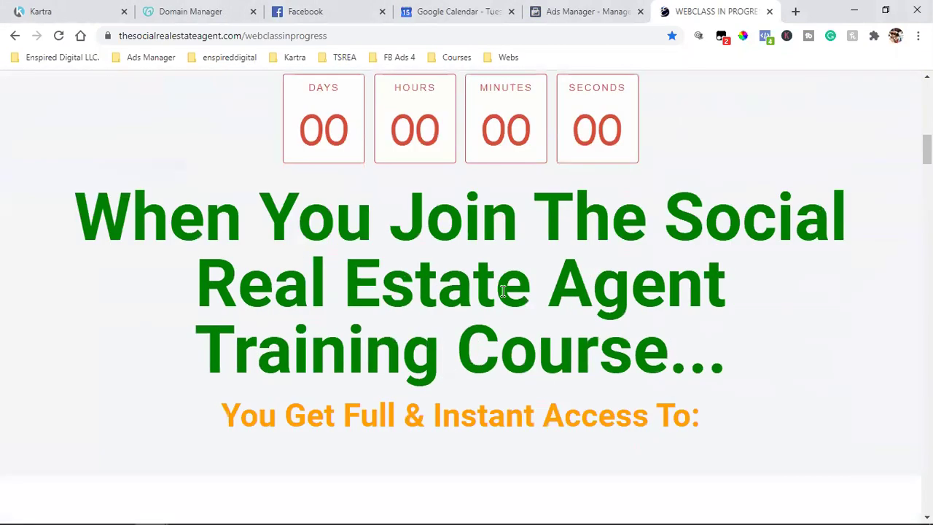
scroll(552, 225, down, 8)
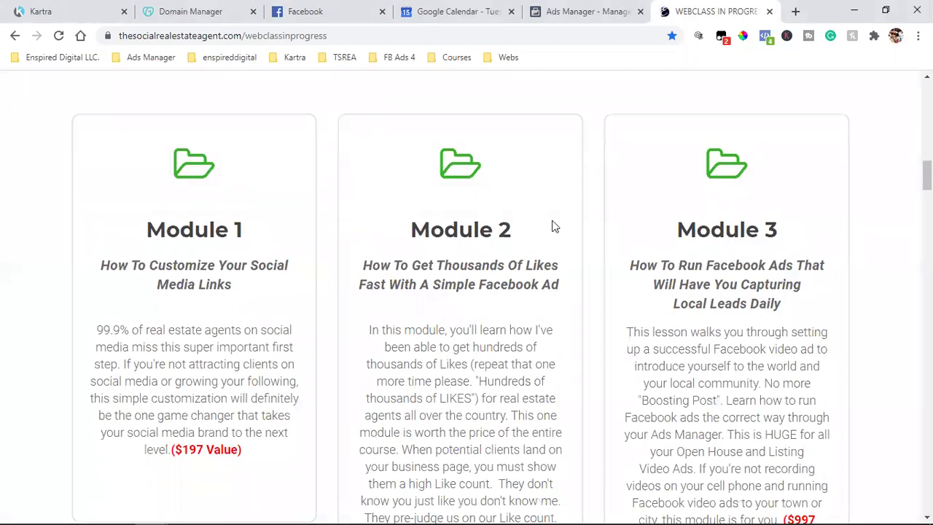
scroll(329, 245, down, 7)
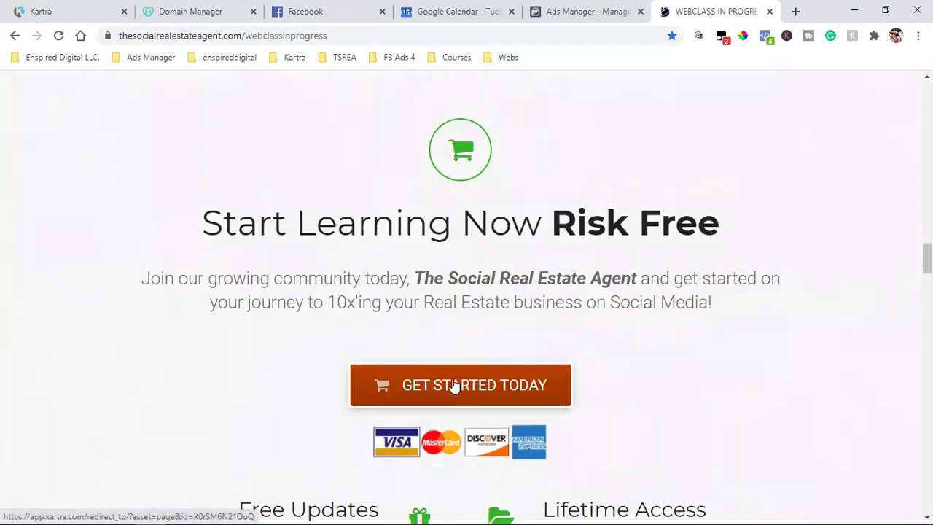
Step: Open checkout from the GET STARTED TODAY offer, then return to the webclass page
click(453, 382)
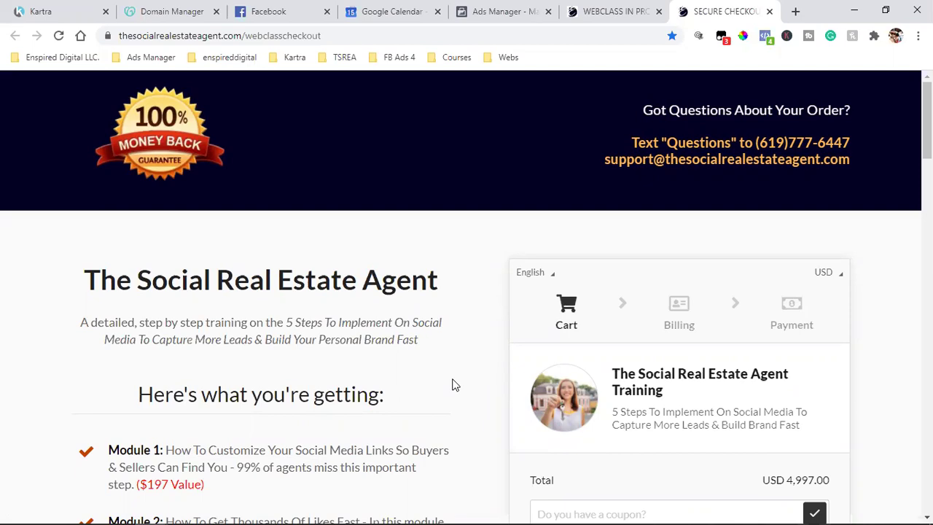
click(639, 8)
scroll(610, 262, up, 5)
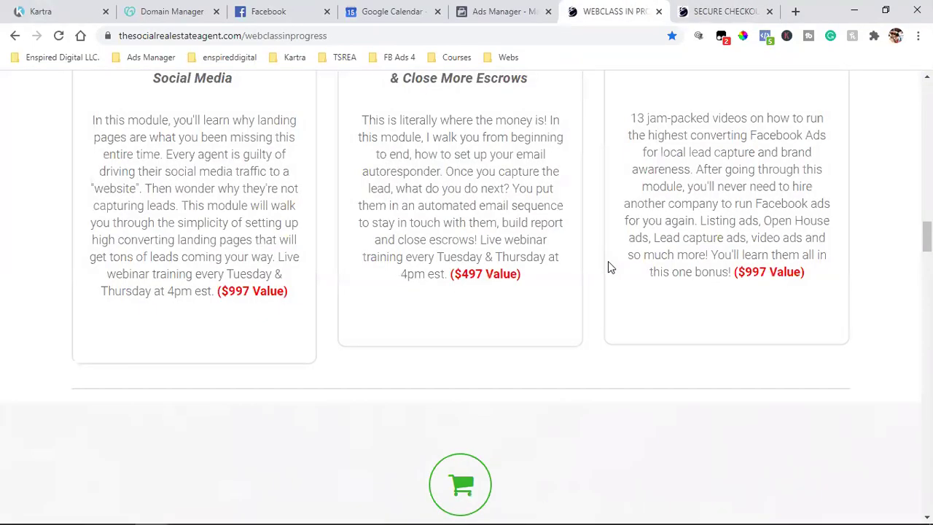
scroll(600, 261, up, 15)
Step: Scroll to the pricing section and open checkout via GIVE ME FULL ACCESS NOW!
scroll(600, 261, down, 9)
scroll(600, 261, down, 15)
scroll(600, 261, down, 12)
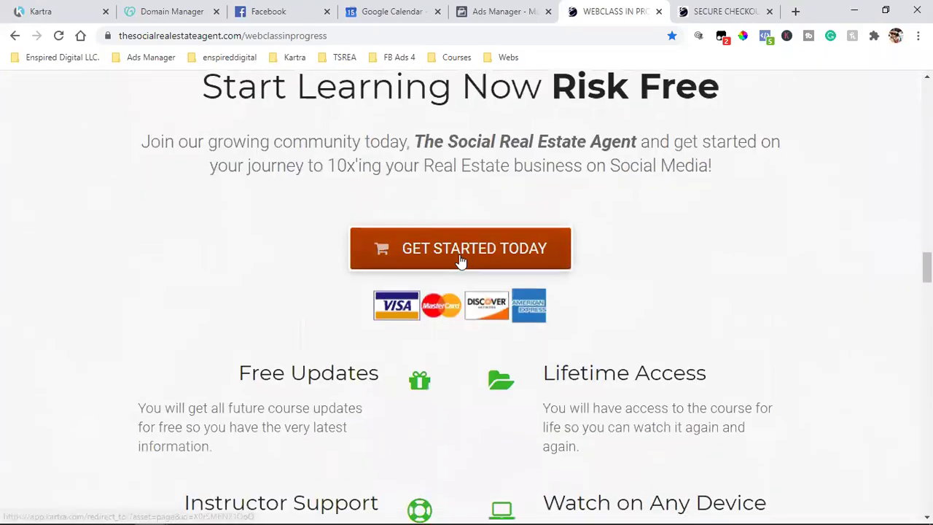
scroll(460, 261, down, 9)
scroll(468, 260, down, 12)
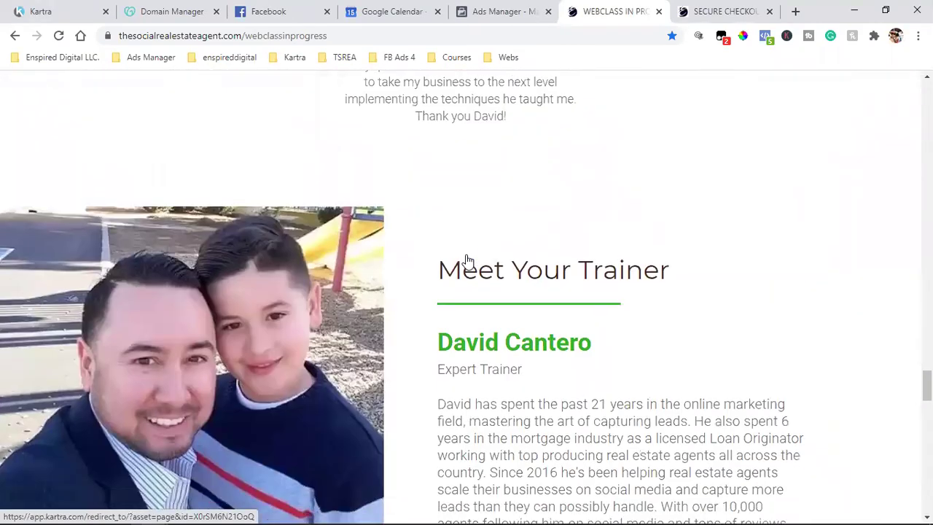
scroll(468, 260, down, 2)
scroll(296, 311, down, 7)
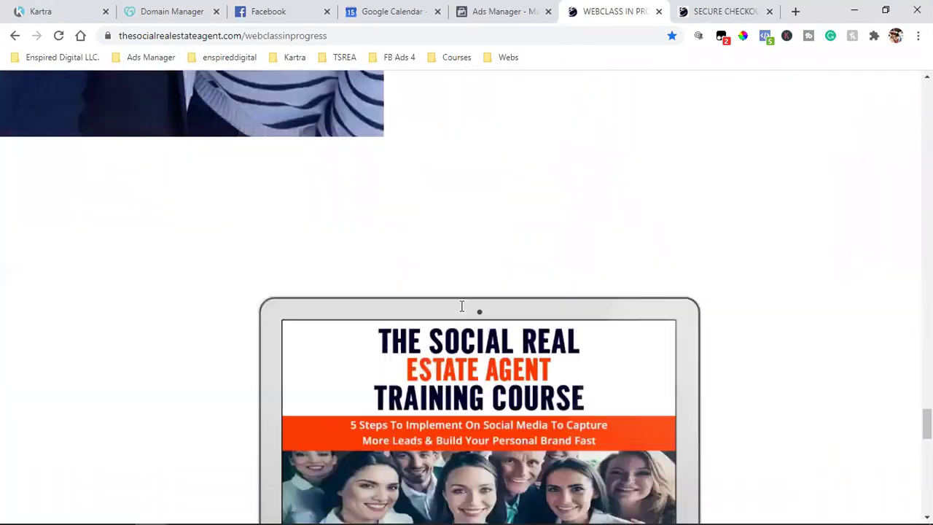
scroll(461, 307, down, 10)
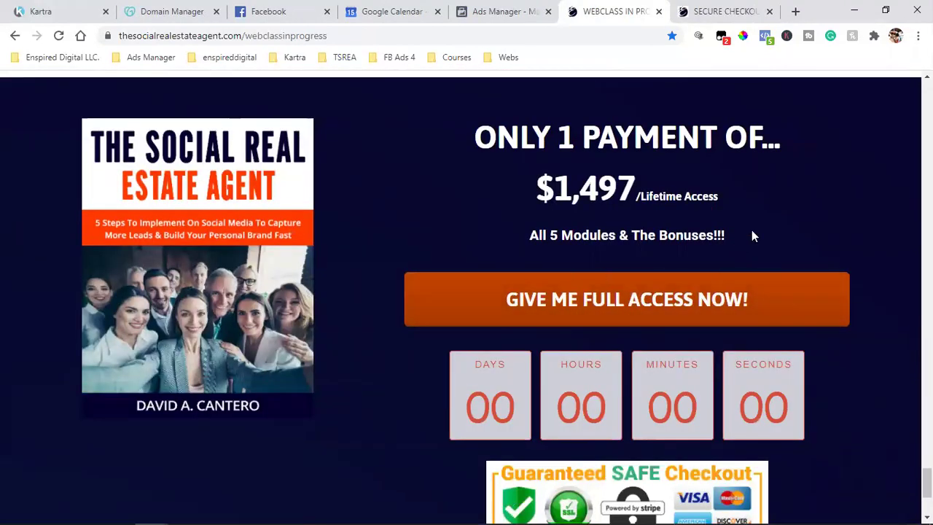
click(663, 307)
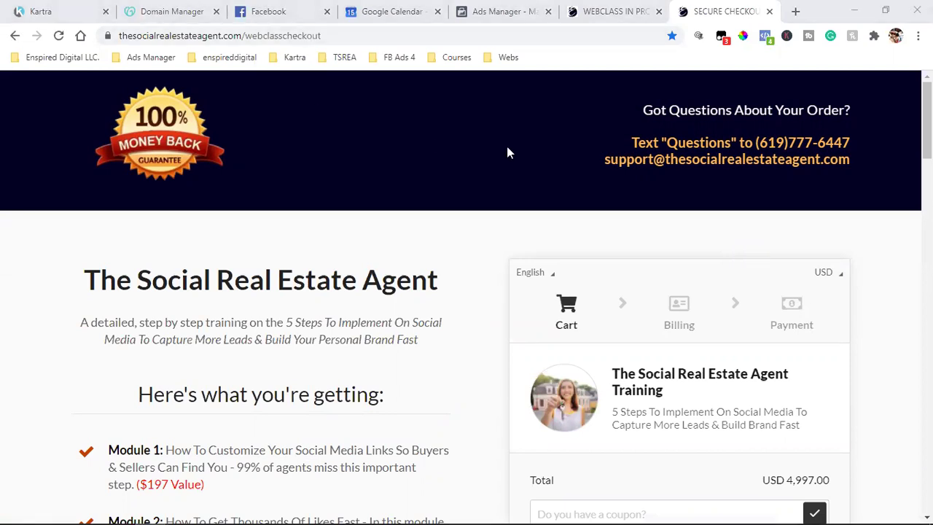
Step: Show the Facebook Pixel Helper events firing on the secure checkout page
click(765, 38)
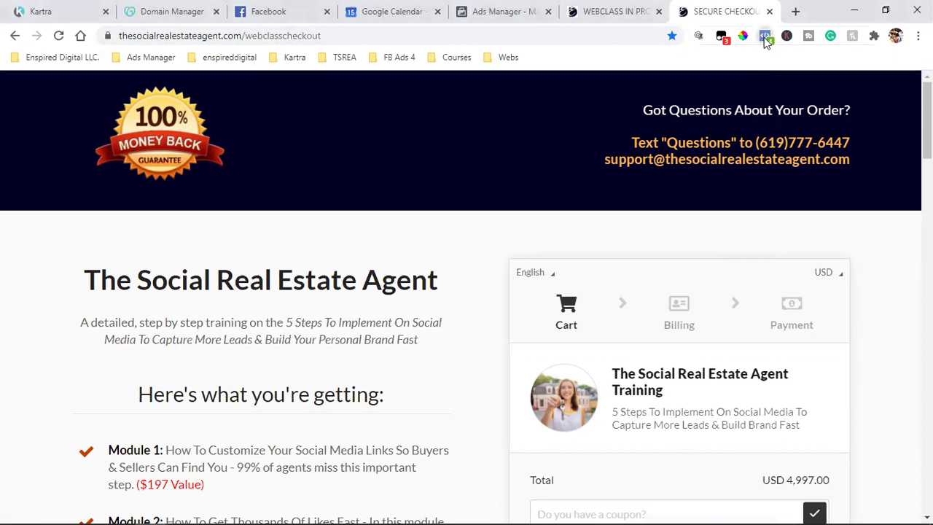
click(766, 38)
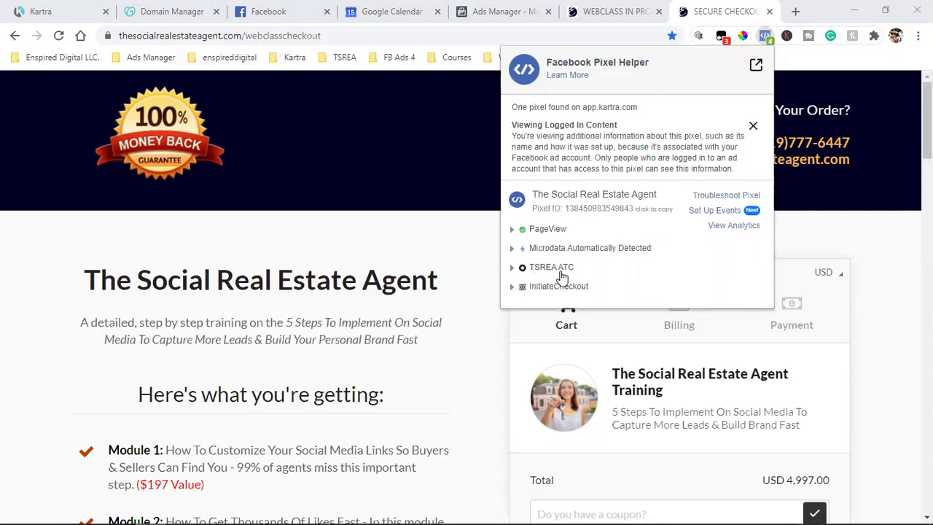
Step: Recheck the checkout page's pixel events, review the USD 4,997.00 total, then close it
click(609, 10)
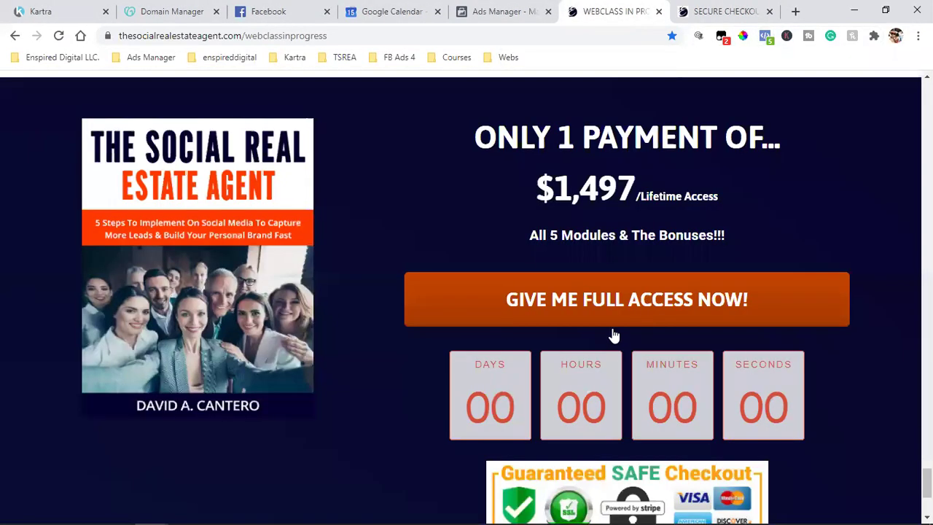
click(698, 10)
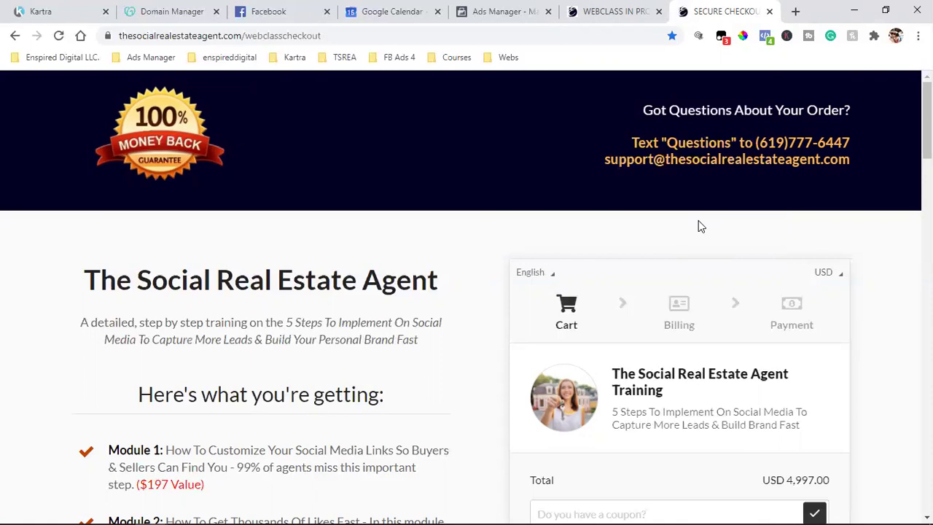
click(765, 41)
click(902, 268)
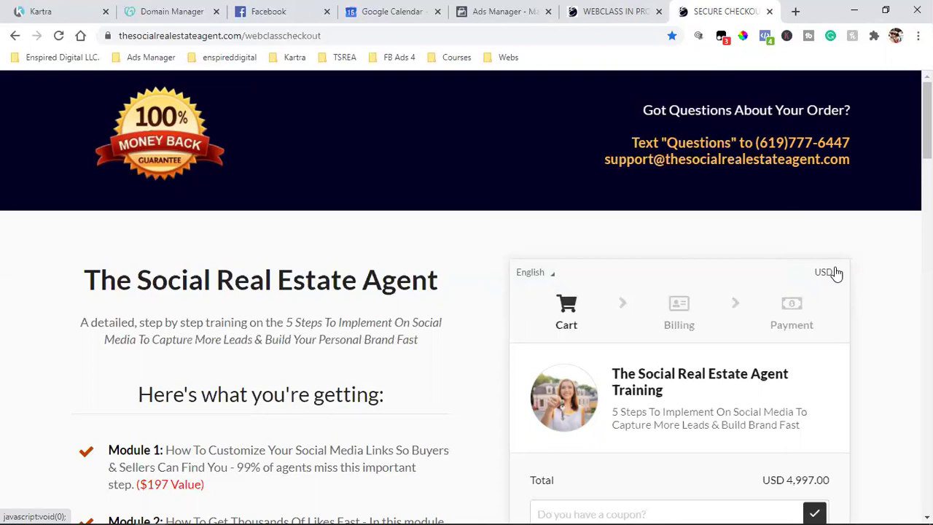
scroll(837, 273, down, 3)
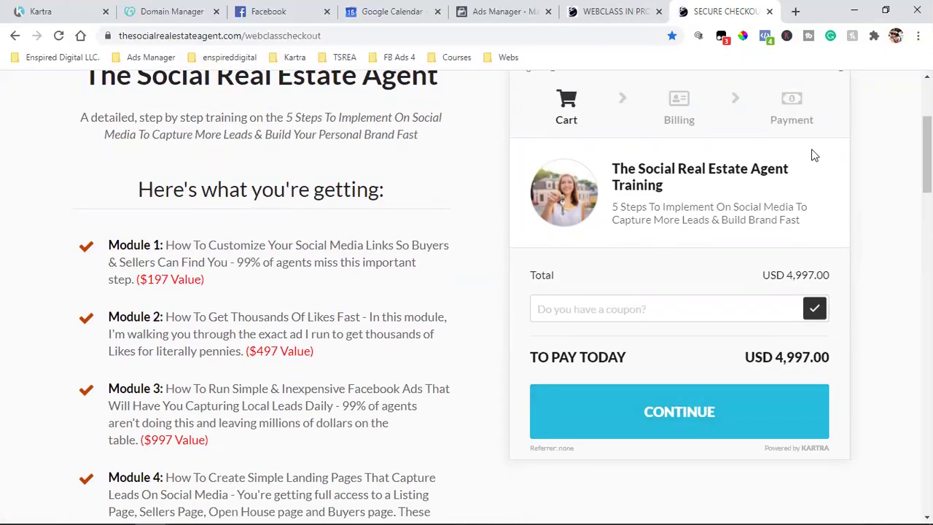
click(770, 11)
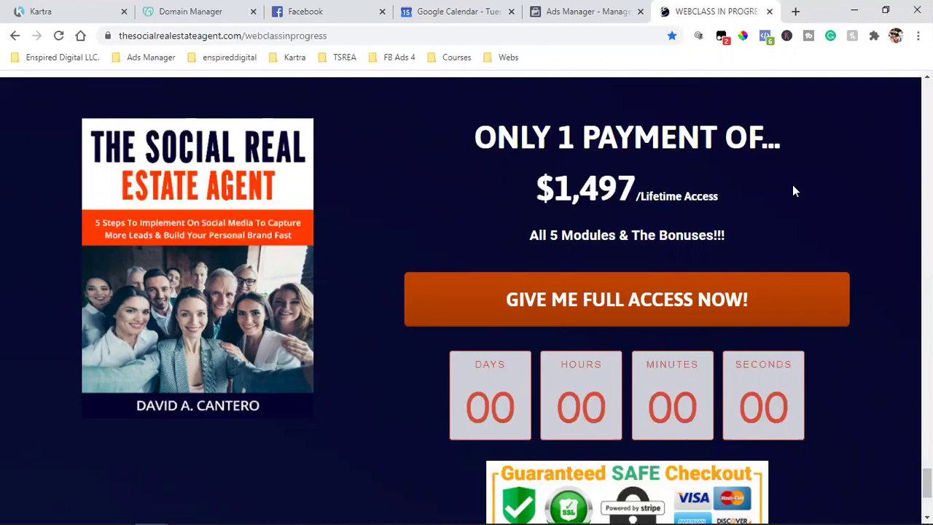
Step: Check the webclass page's pixel events, then return to the Ads Manager campaign setup
click(767, 36)
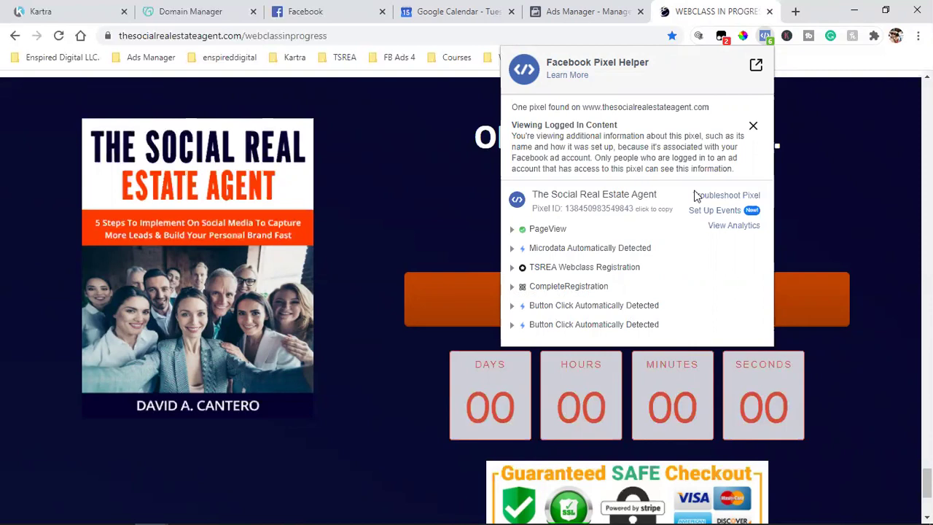
click(833, 222)
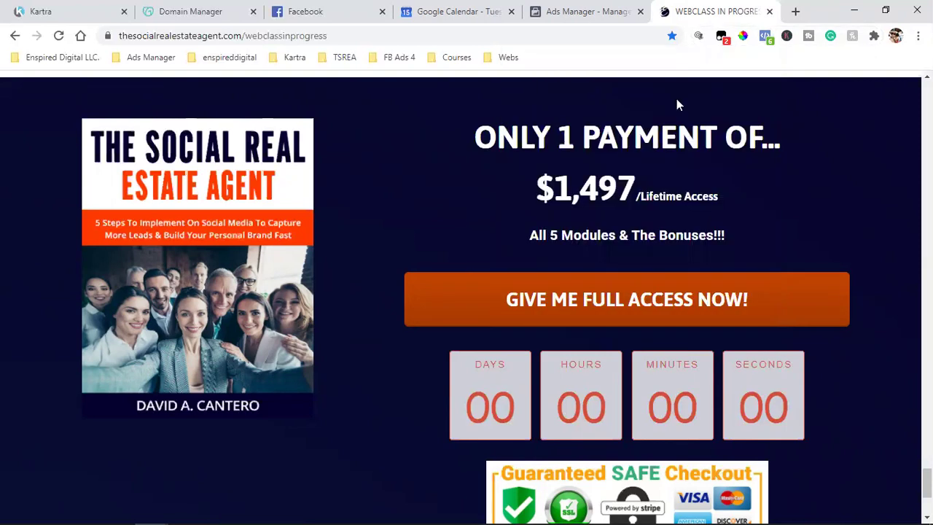
click(577, 10)
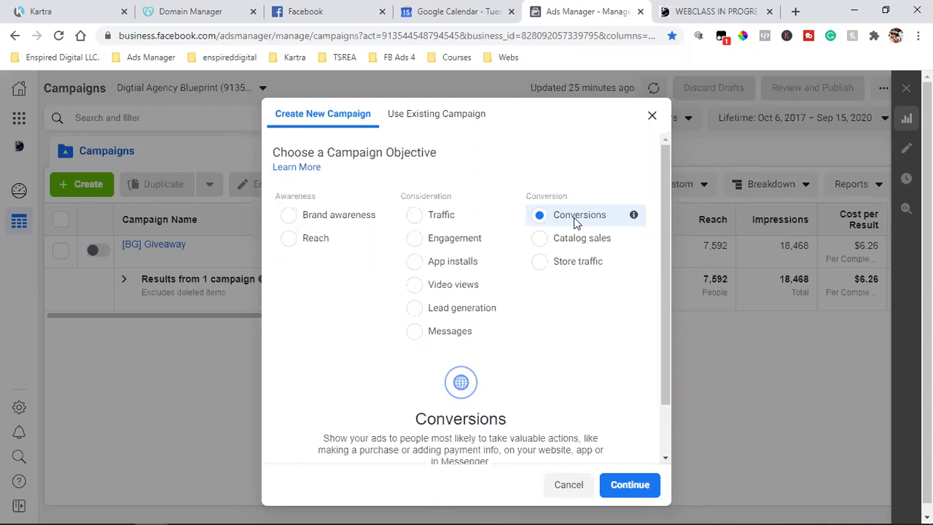
Step: Reopen the secure checkout via GIVE ME FULL ACCESS NOW! on the webclass sales page
click(718, 10)
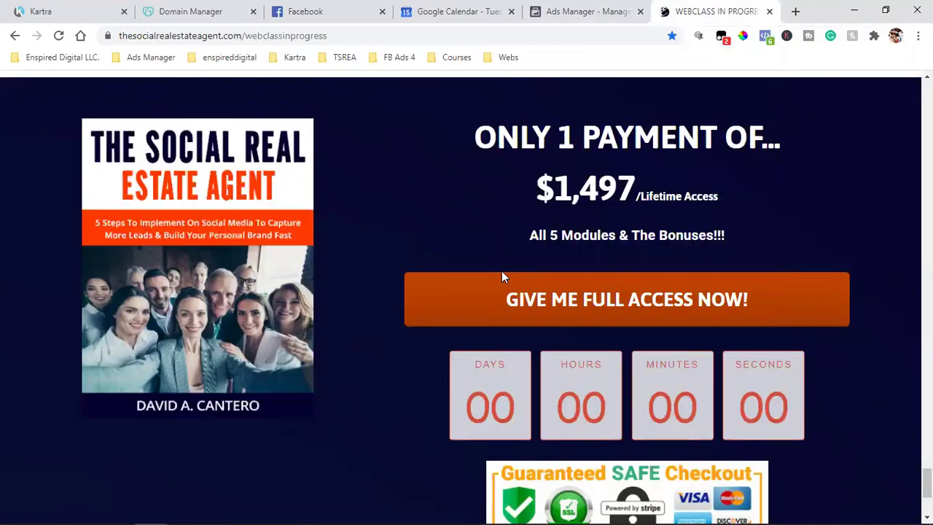
click(502, 312)
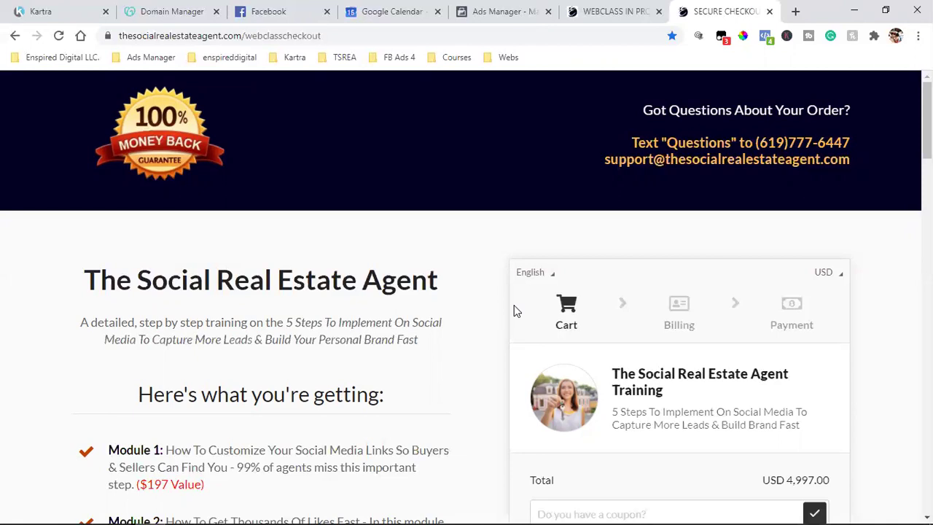
Step: Switch to the Facebook tab and scroll the News Feed to the sponsored HYROS video ad
key(ctrl+2)
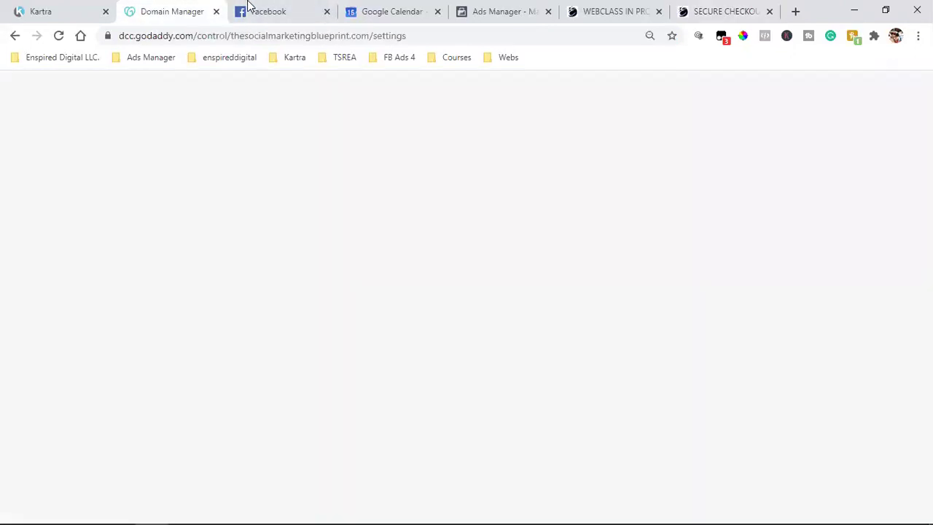
key(ctrl+3)
scroll(397, 291, down, 15)
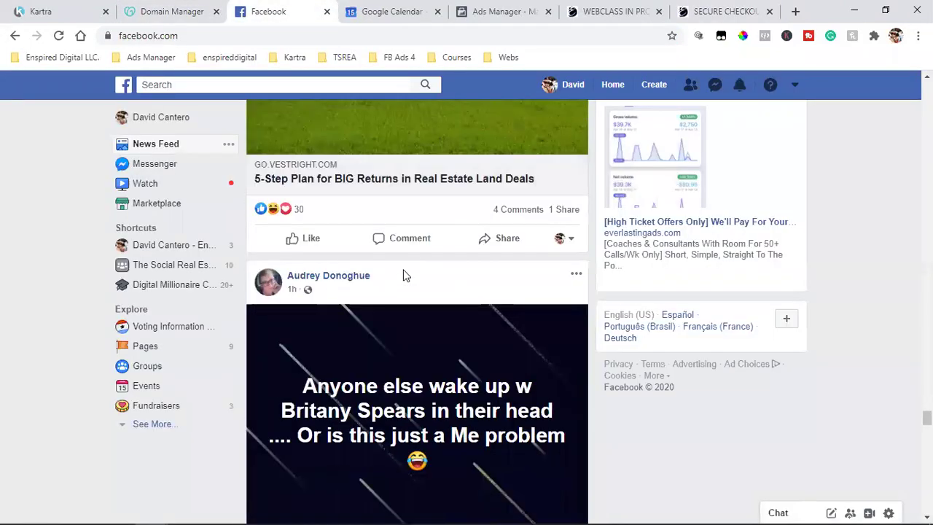
scroll(402, 287, down, 15)
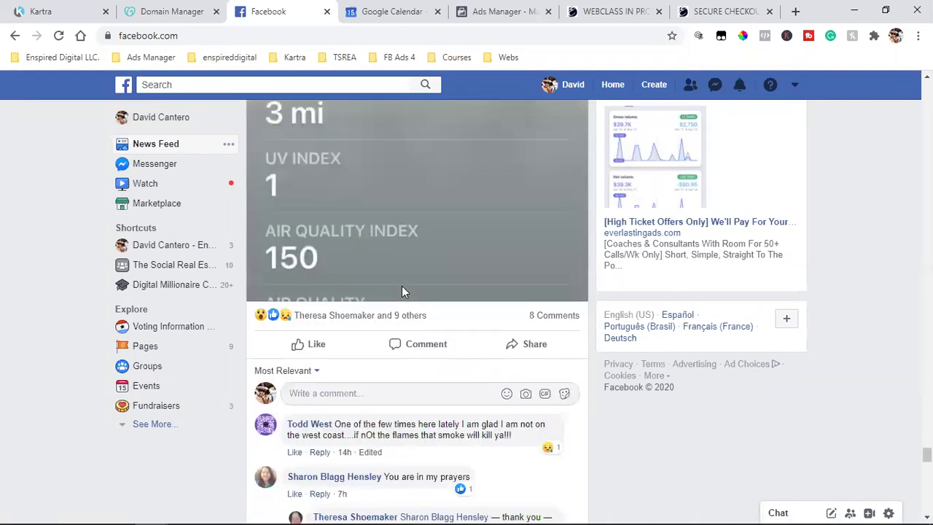
scroll(402, 289, down, 15)
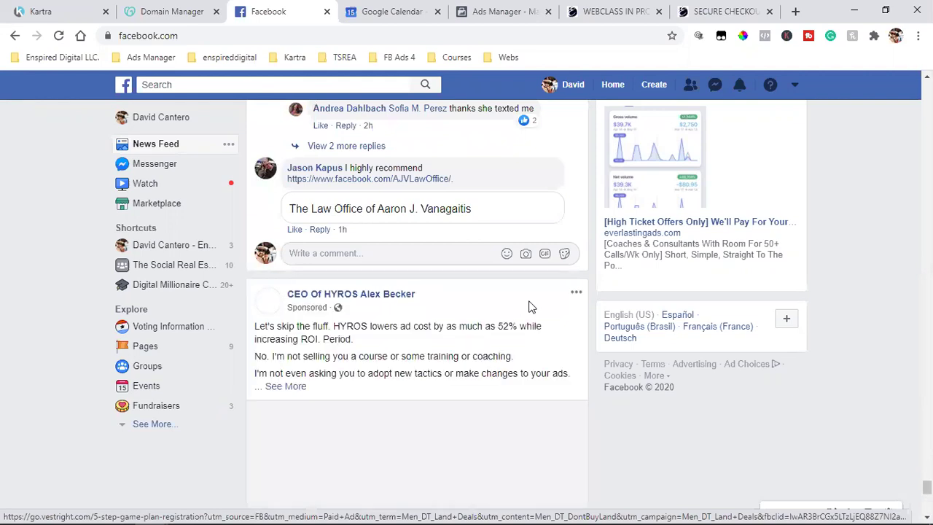
scroll(532, 306, down, 8)
scroll(483, 314, down, 10)
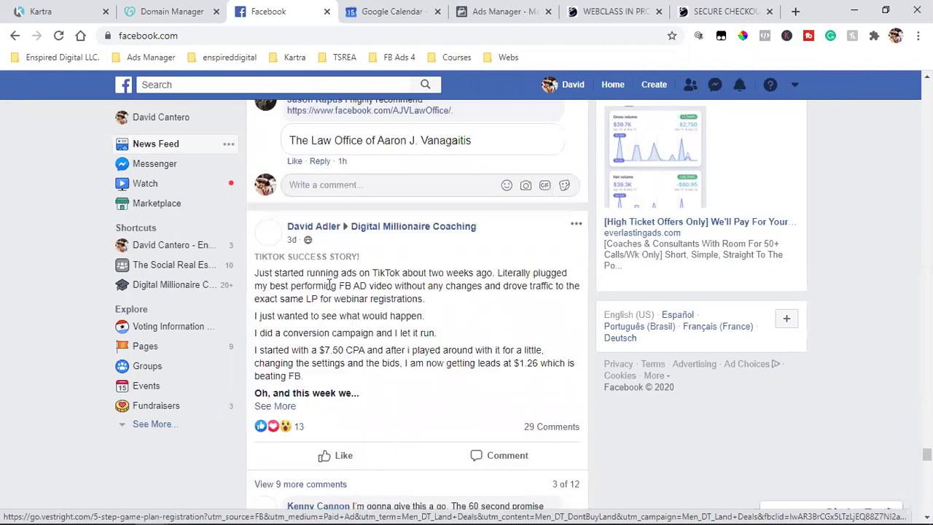
scroll(369, 284, down, 15)
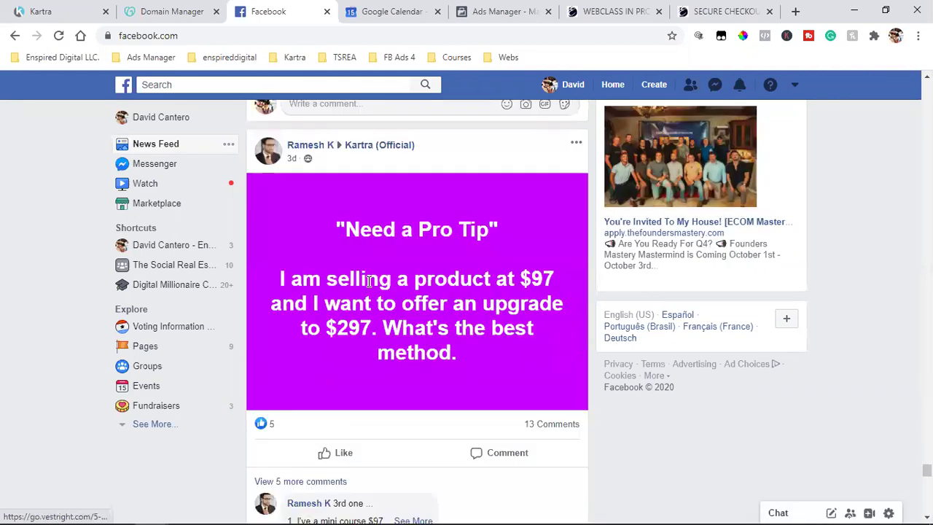
scroll(370, 286, up, 15)
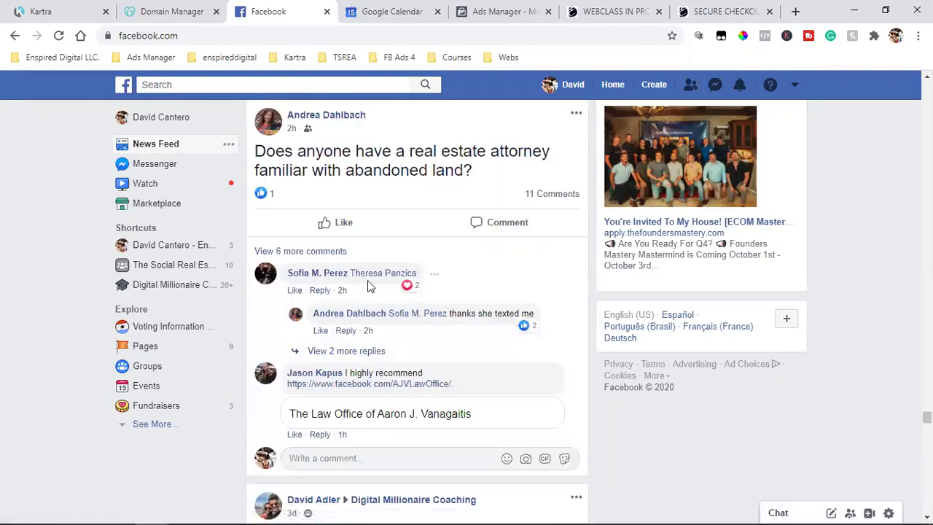
scroll(370, 287, up, 20)
scroll(369, 286, up, 20)
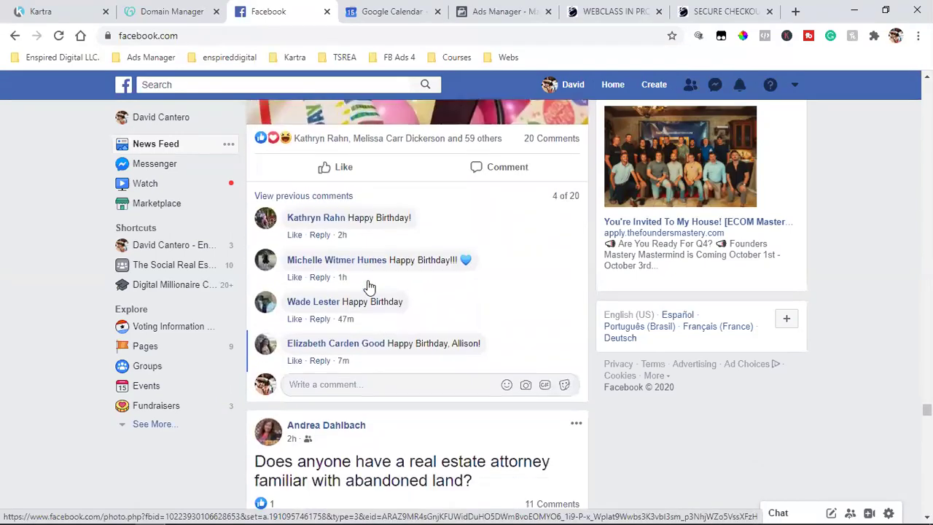
scroll(370, 287, down, 15)
scroll(369, 281, down, 12)
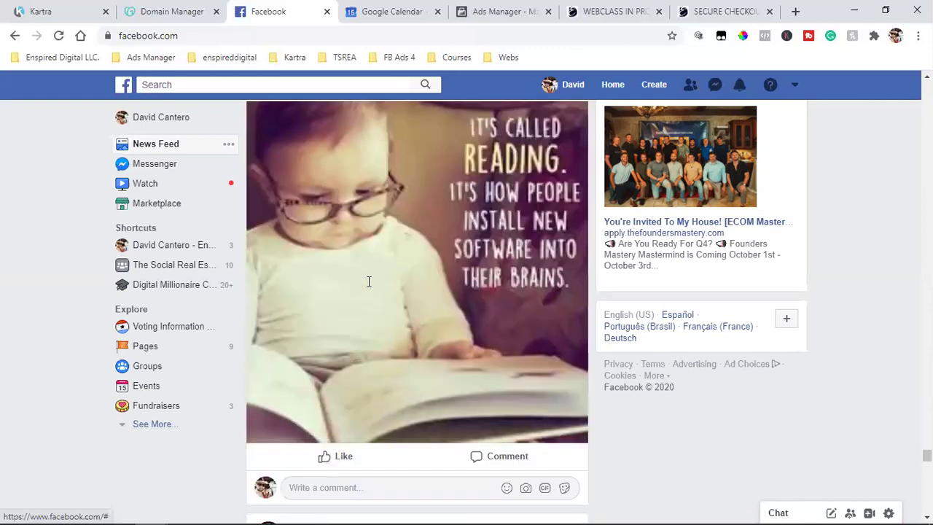
scroll(369, 281, down, 5)
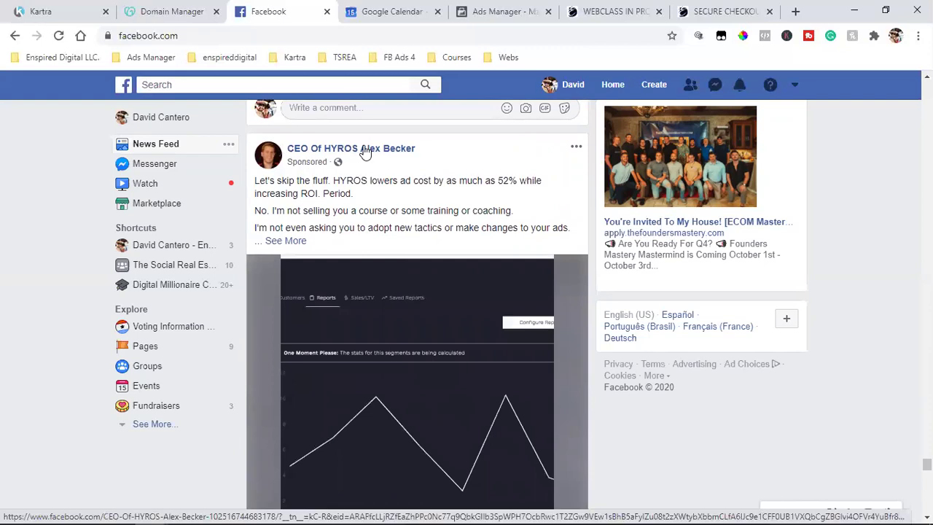
scroll(408, 292, down, 2)
Step: Resume the HYROS ad video and restart it near its beginning
click(379, 341)
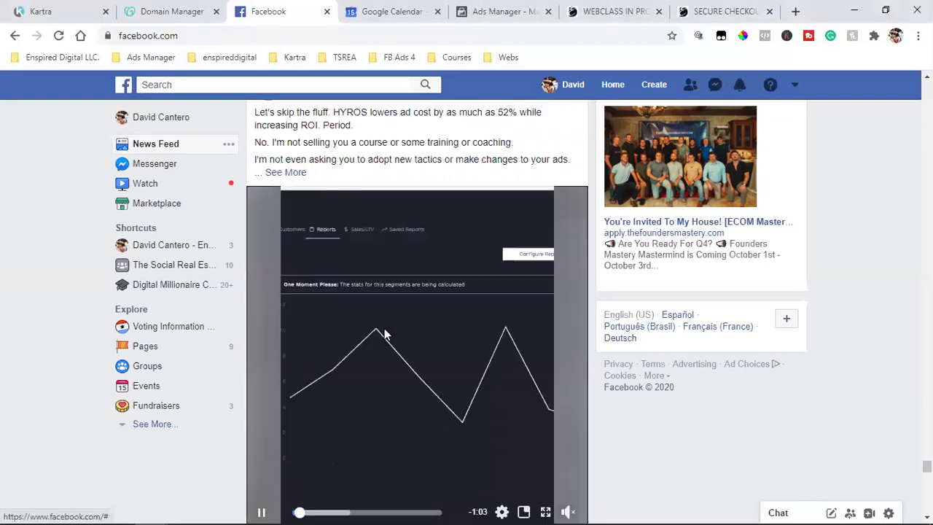
click(459, 396)
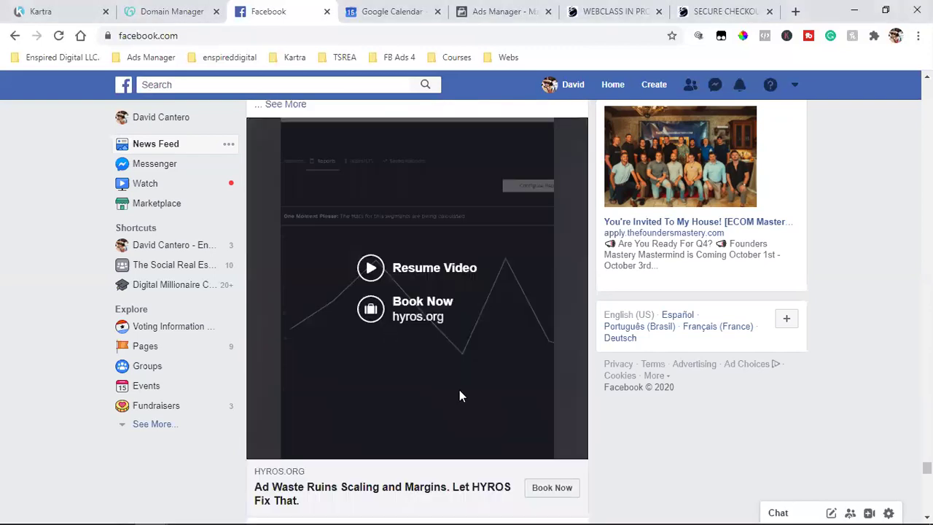
click(368, 268)
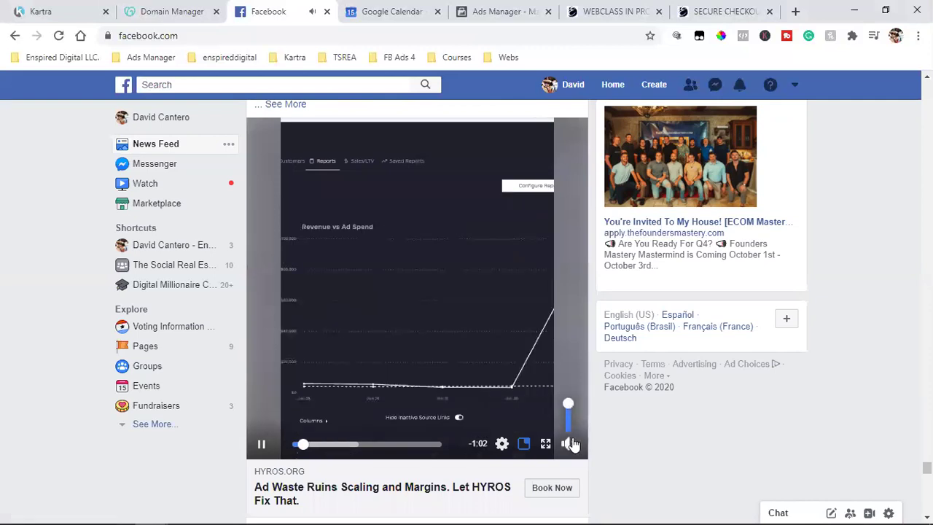
click(297, 452)
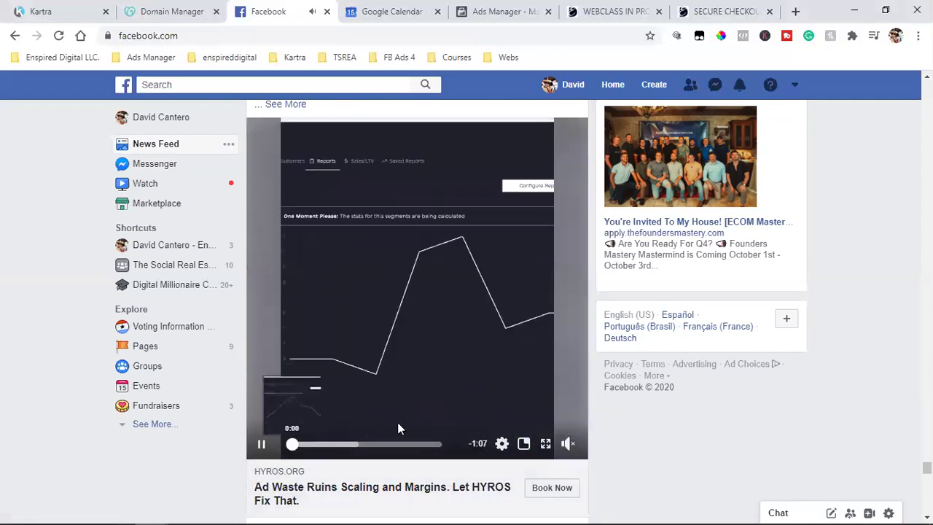
scroll(460, 370, up, 2)
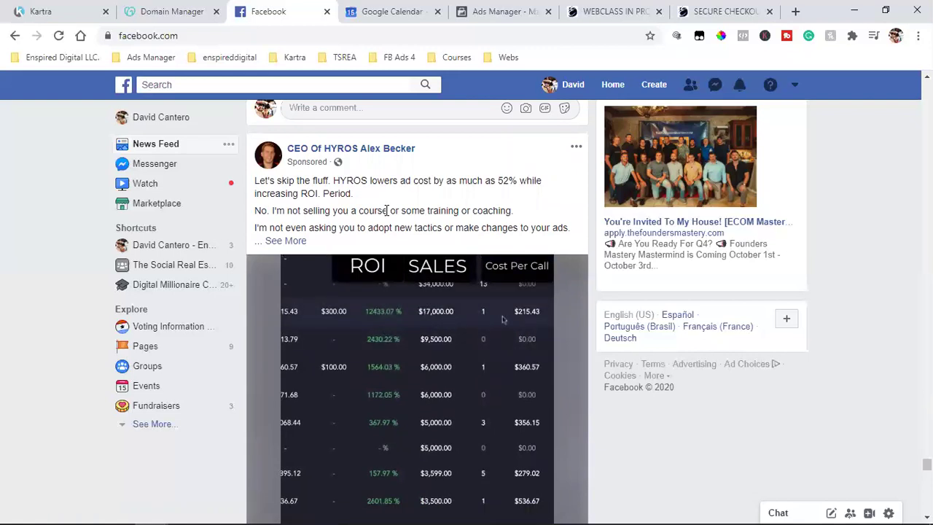
Step: Follow the ad's Book Now button to the HYROS opt-in page
scroll(387, 210, up, 1)
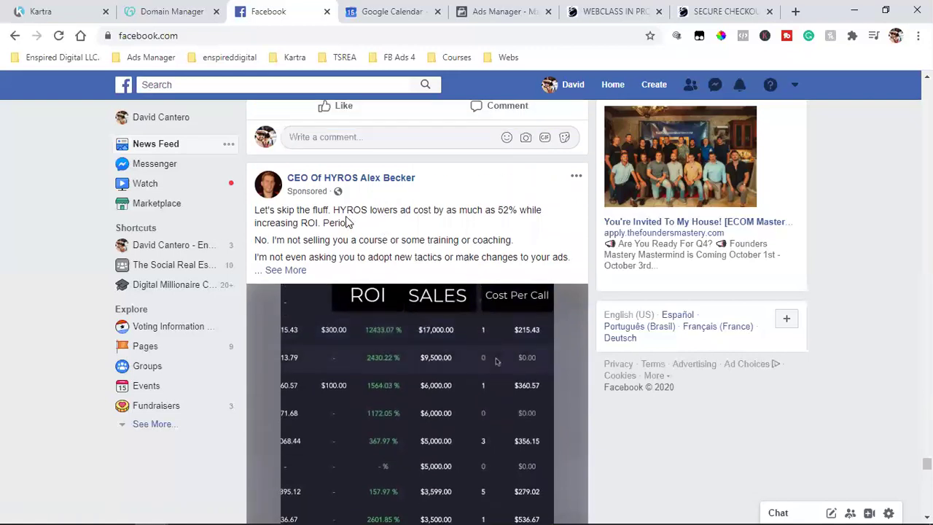
scroll(421, 290, down, 2)
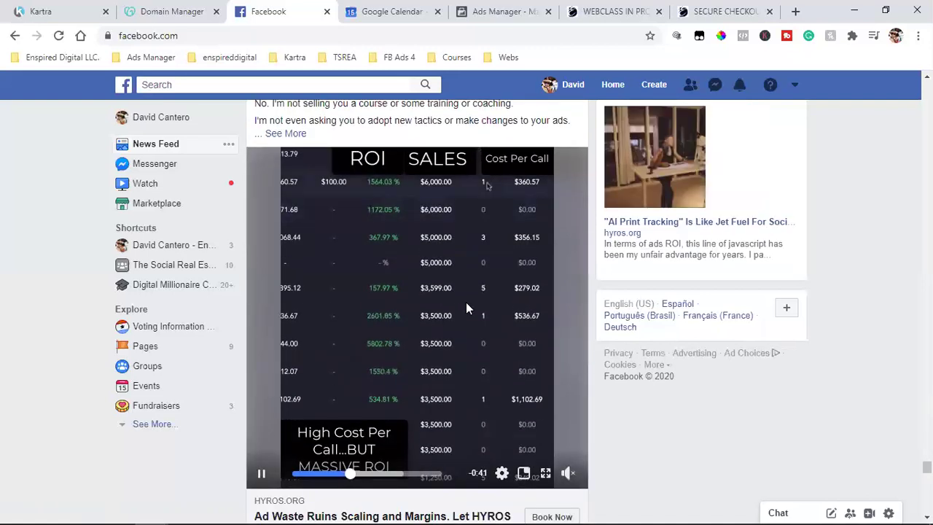
scroll(467, 303, down, 1)
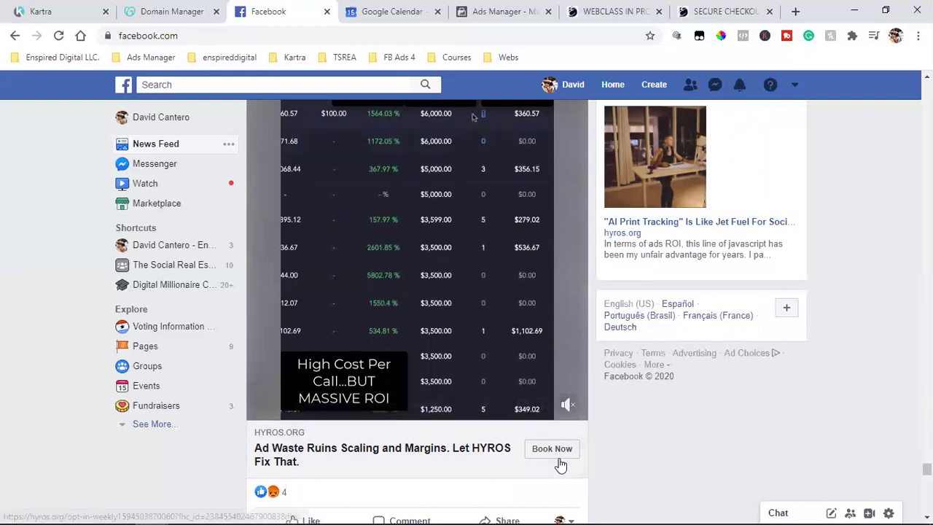
click(559, 449)
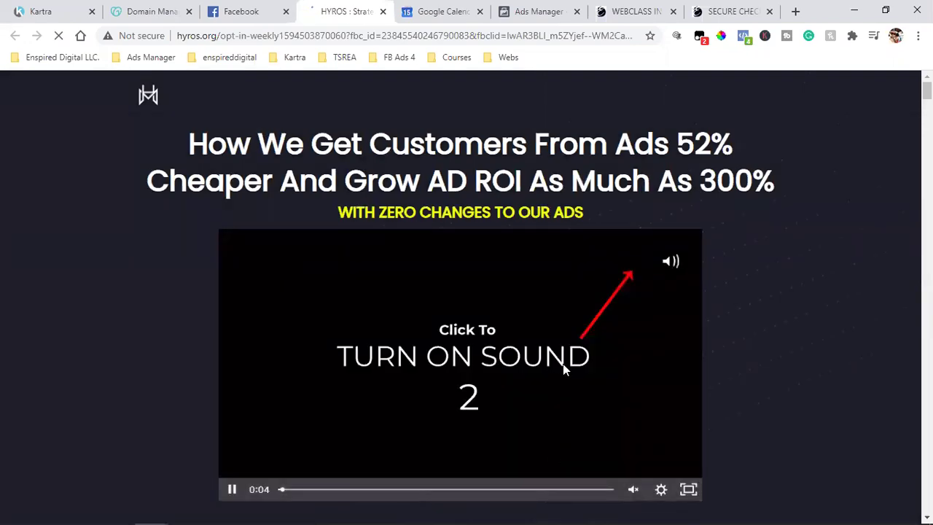
Step: Review the two PageView pixels in Facebook Pixel Helper, then close the HYROS tab
click(744, 36)
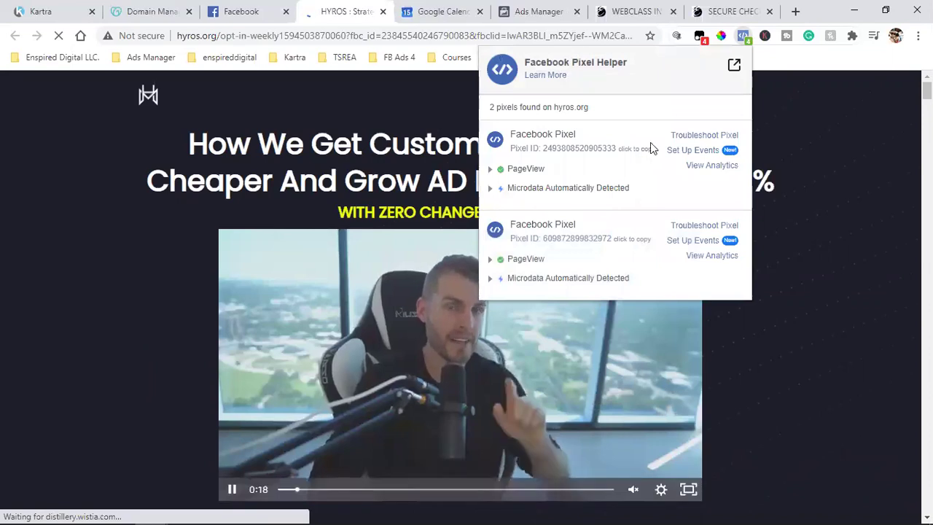
click(786, 230)
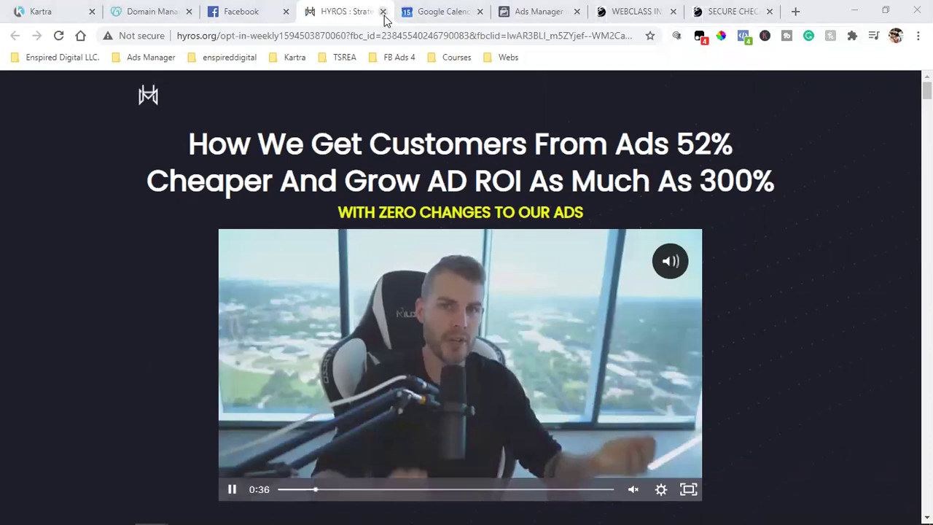
click(382, 11)
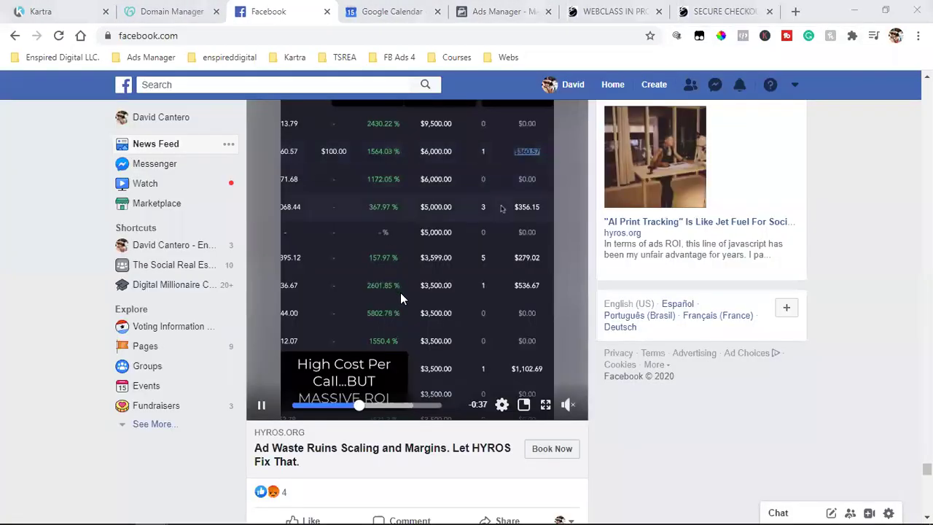
scroll(402, 294, up, 1)
scroll(423, 310, down, 1)
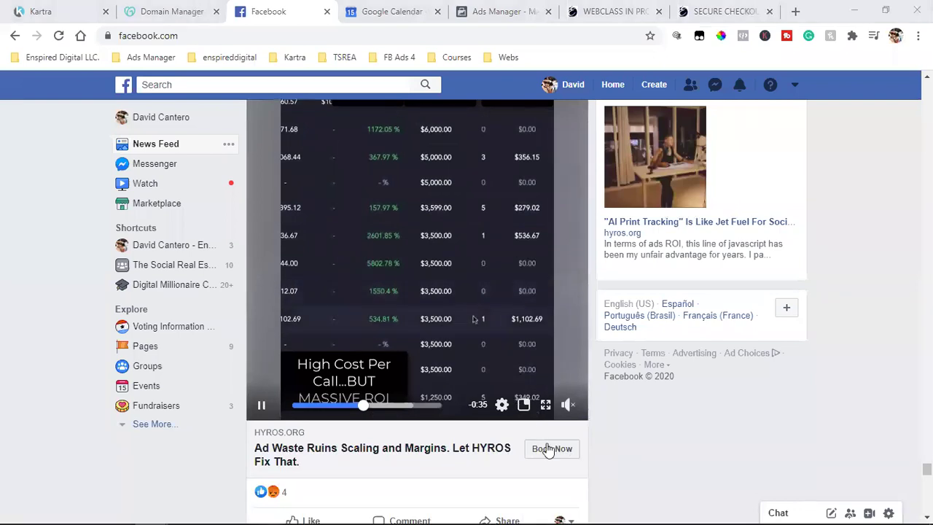
scroll(432, 280, up, 1)
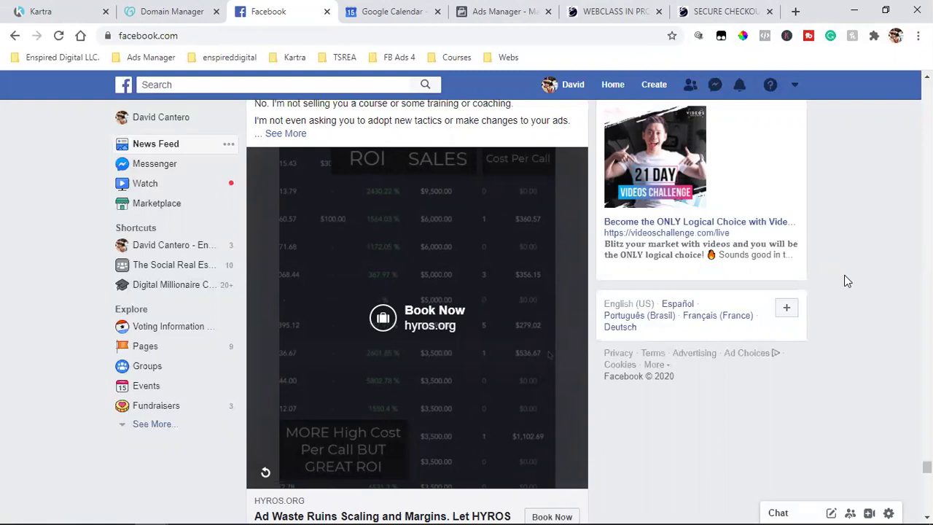
scroll(845, 281, up, 1)
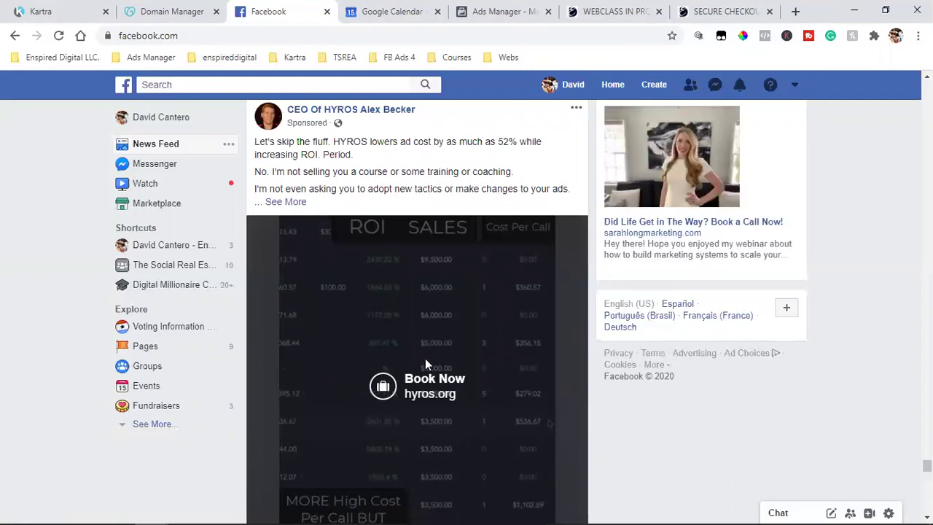
scroll(426, 358, down, 1)
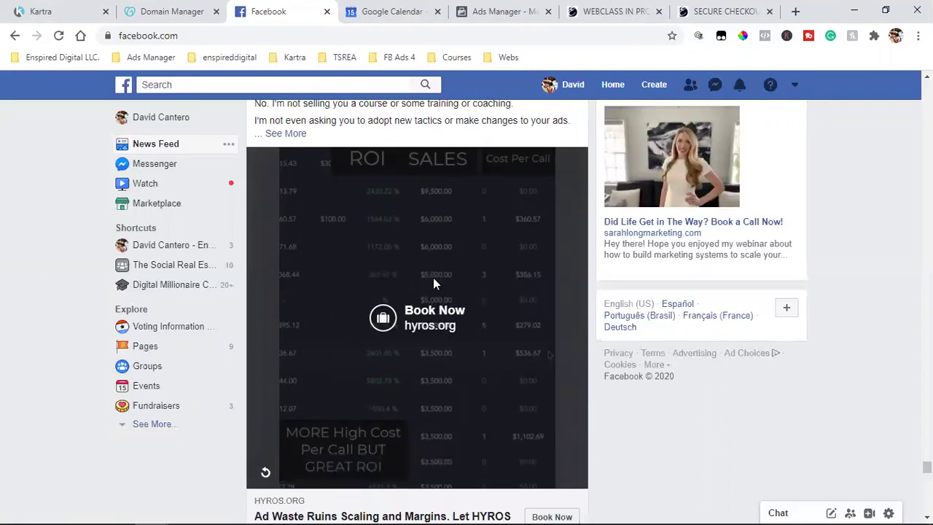
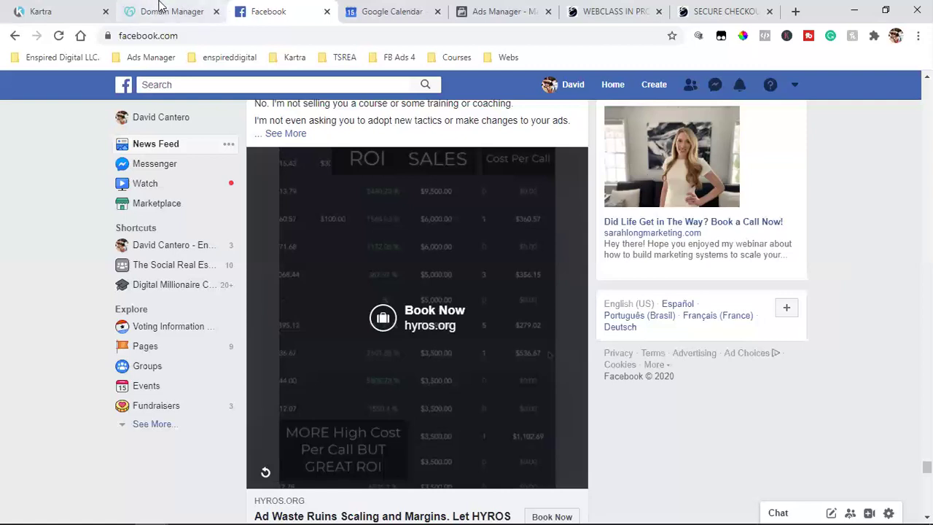
Step: Switch to the Ads Manager tab, where the new Conversions campaign is being set up
key(ctrl+5)
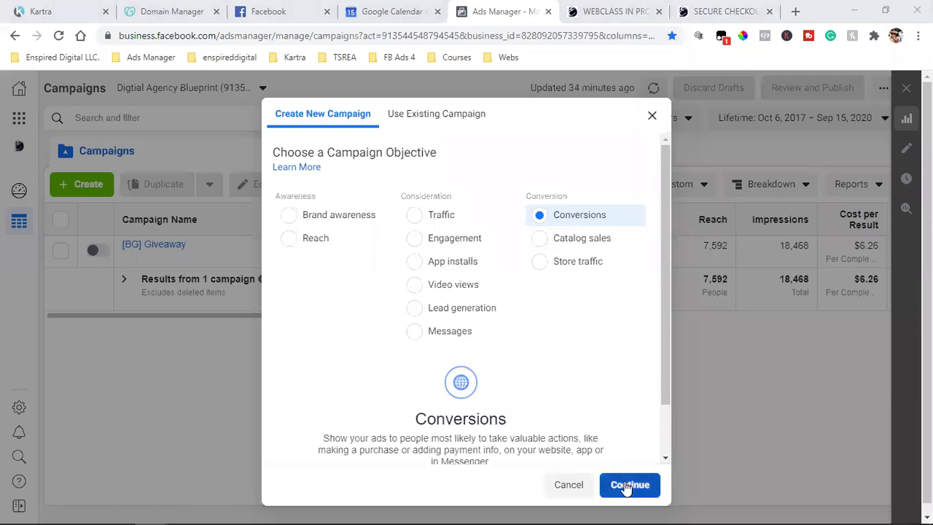
Step: Confirm the Conversions campaign draft, review its settings and advance to the ad set
click(625, 486)
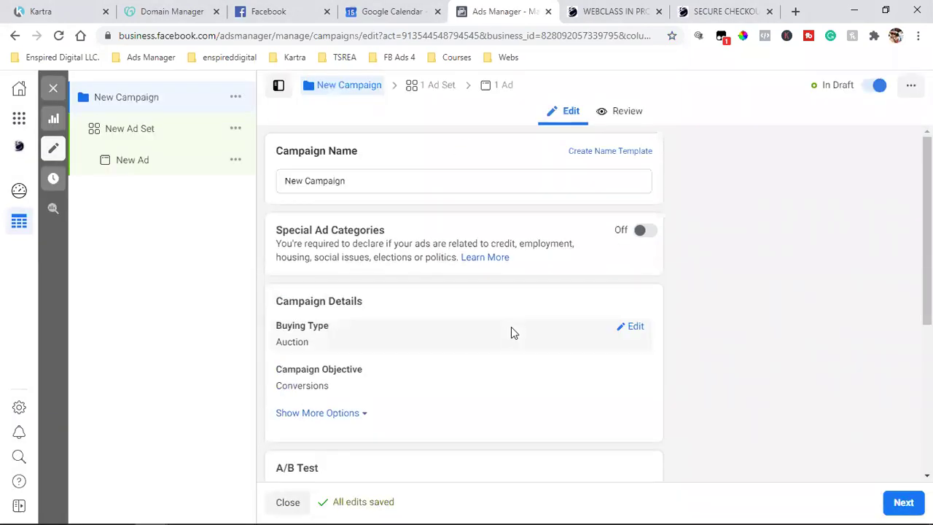
scroll(513, 330, down, 4)
click(902, 502)
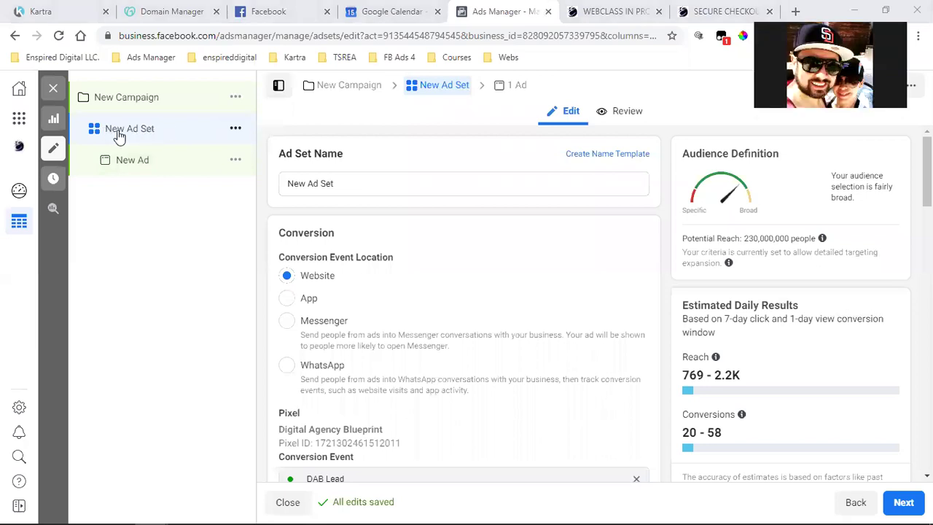
scroll(520, 290, down, 5)
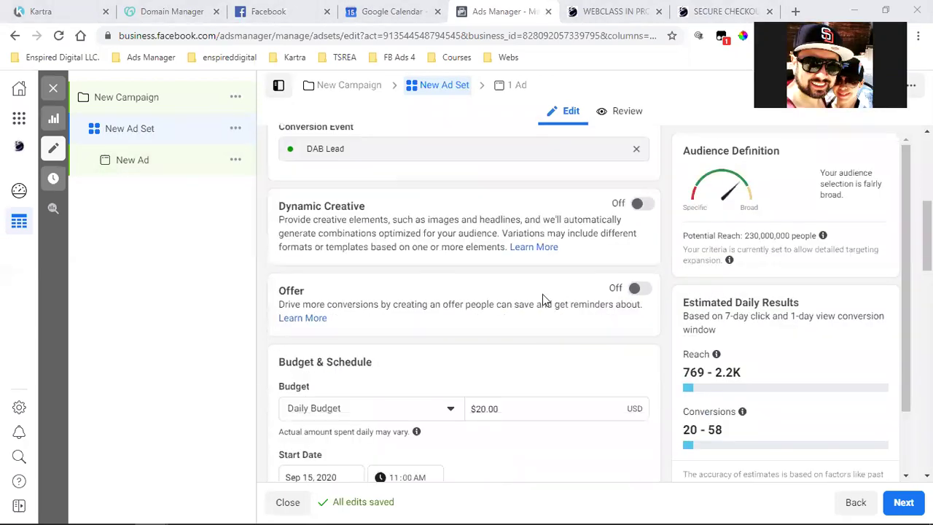
scroll(542, 293, down, 6)
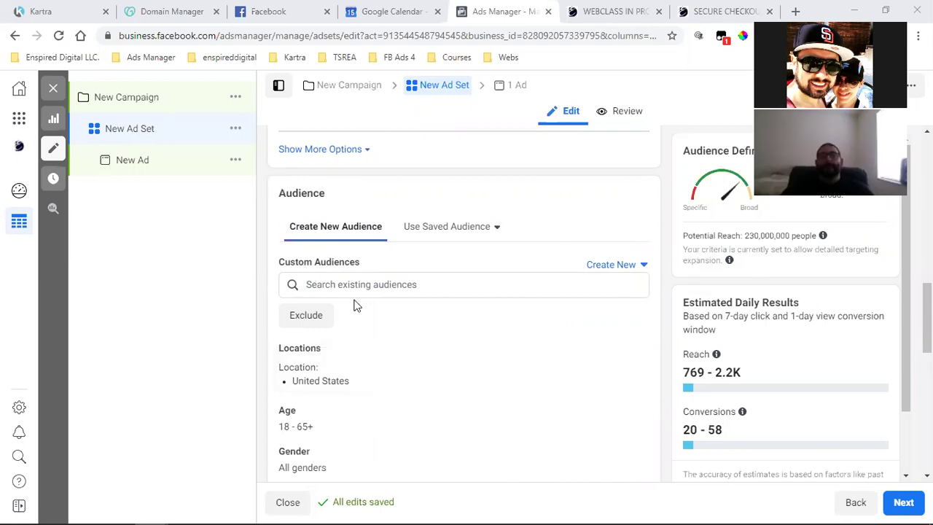
scroll(293, 291, down, 1)
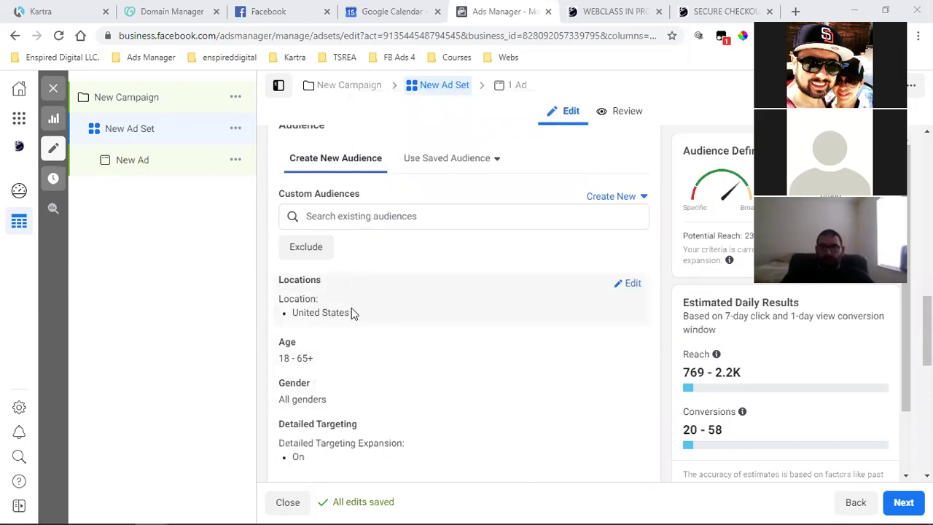
Step: Add the Website Visitors custom audience to the new ad set
click(363, 217)
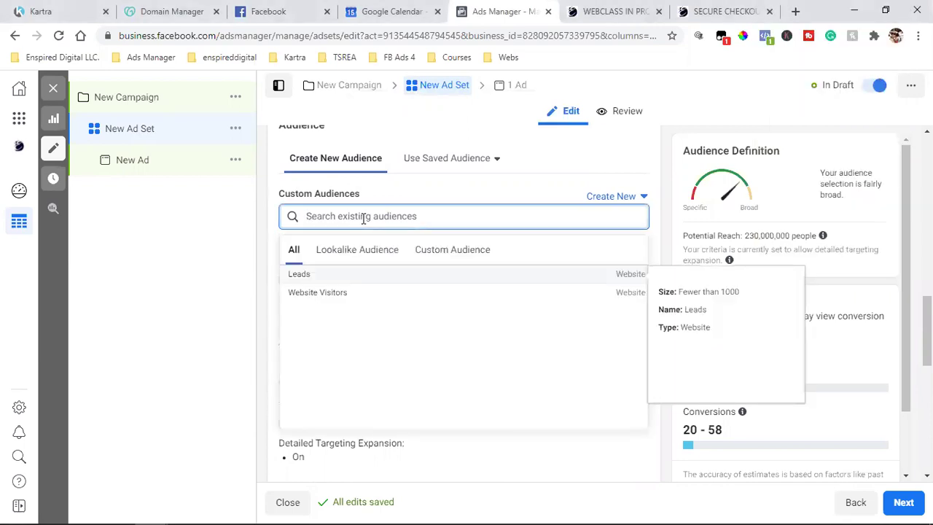
click(356, 251)
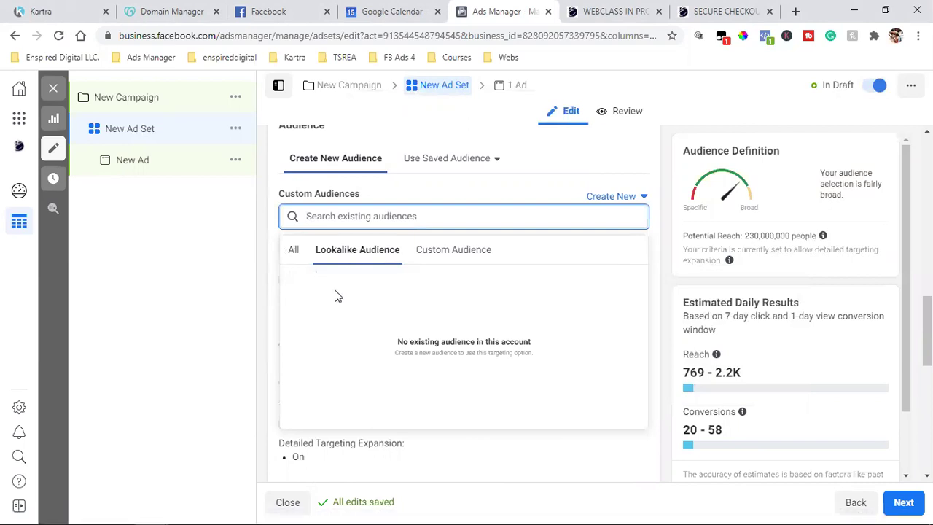
click(477, 257)
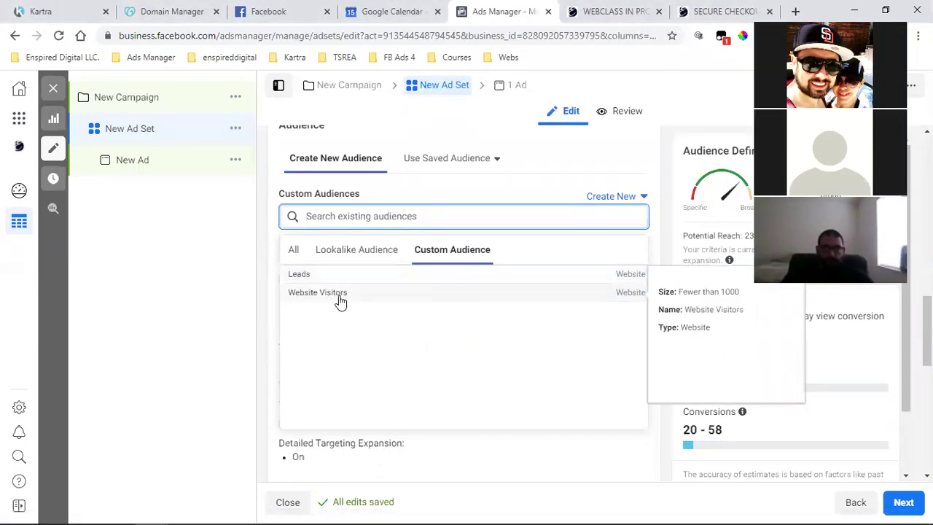
click(311, 297)
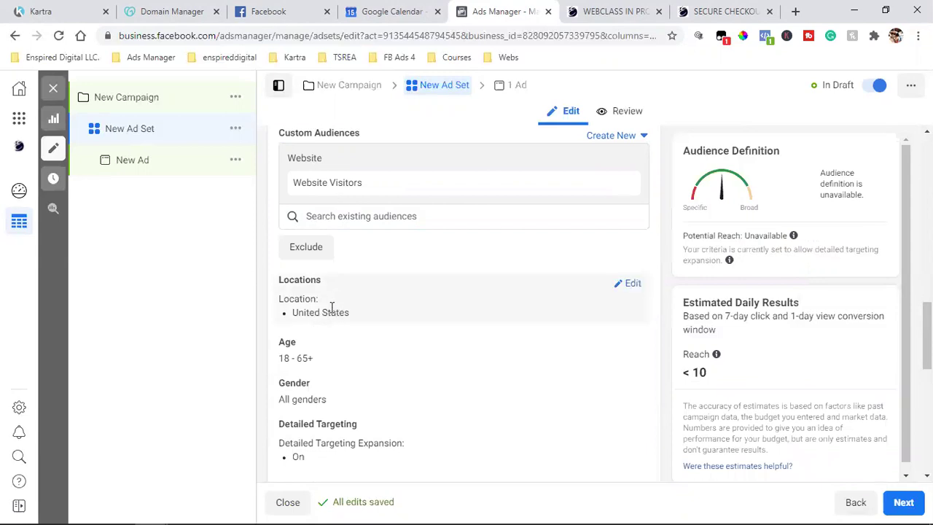
scroll(331, 307, down, 2)
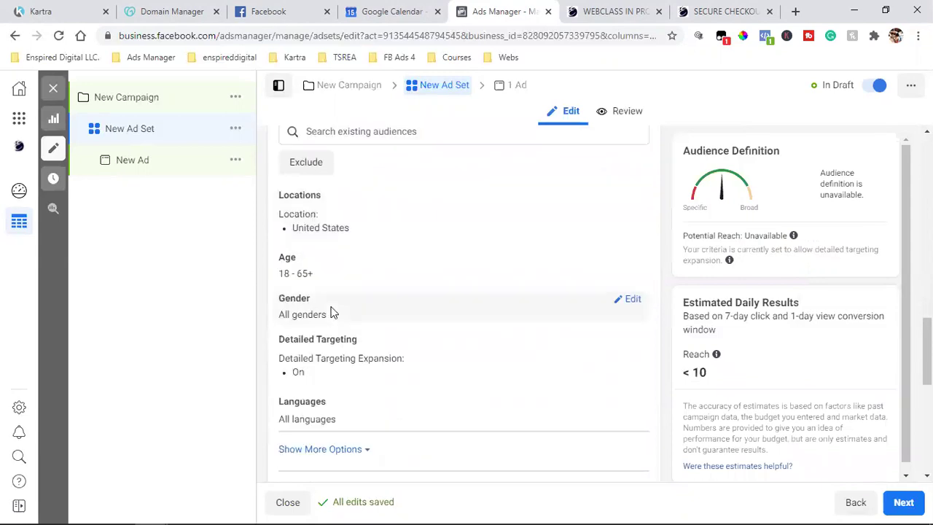
Step: Search detailed targeting for 'tomy' and add Tony Robbins as an interest
click(632, 294)
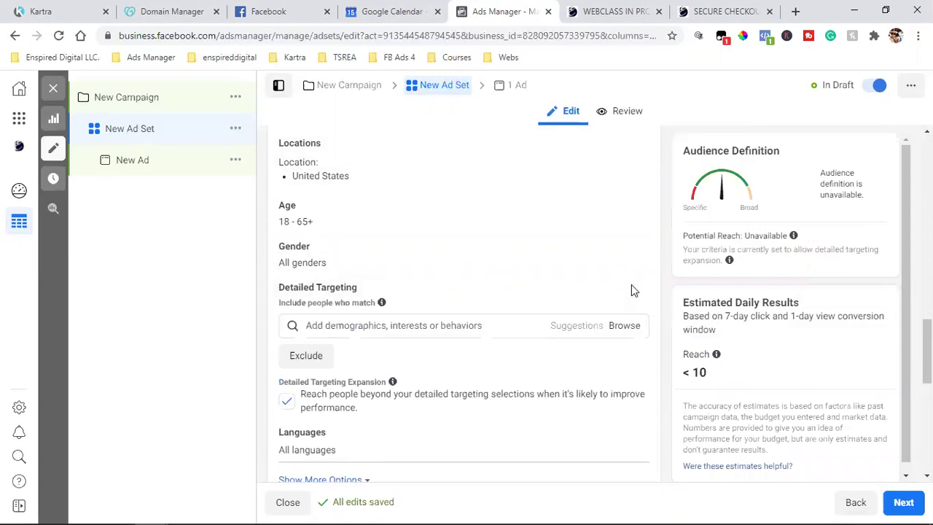
click(431, 325)
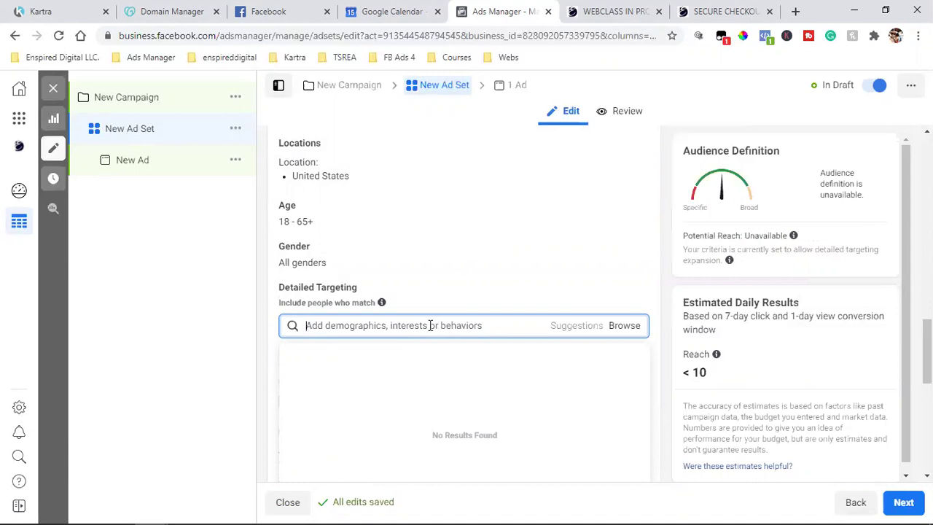
click(268, 316)
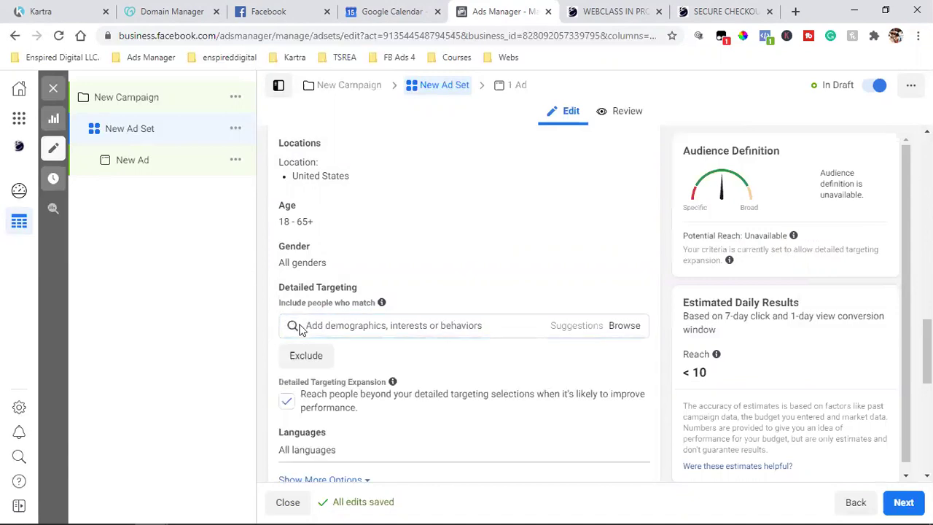
click(362, 326)
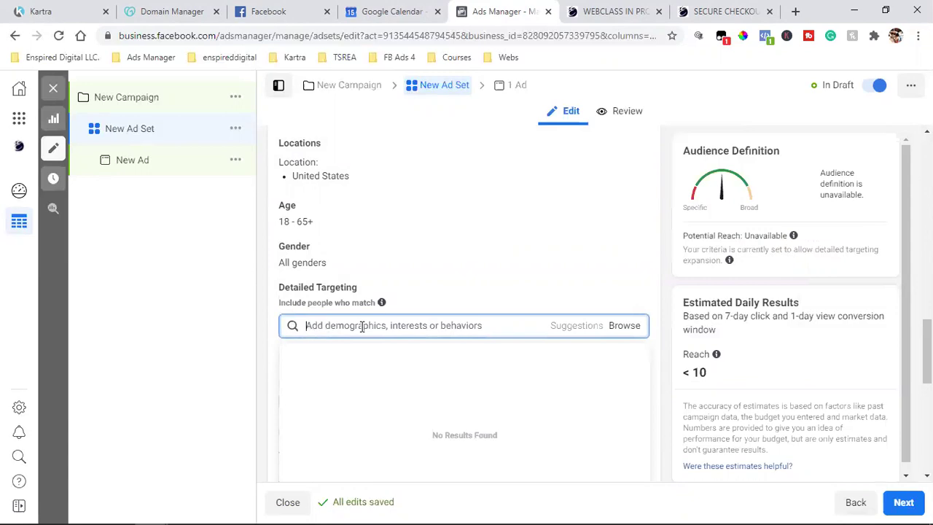
text(tom)
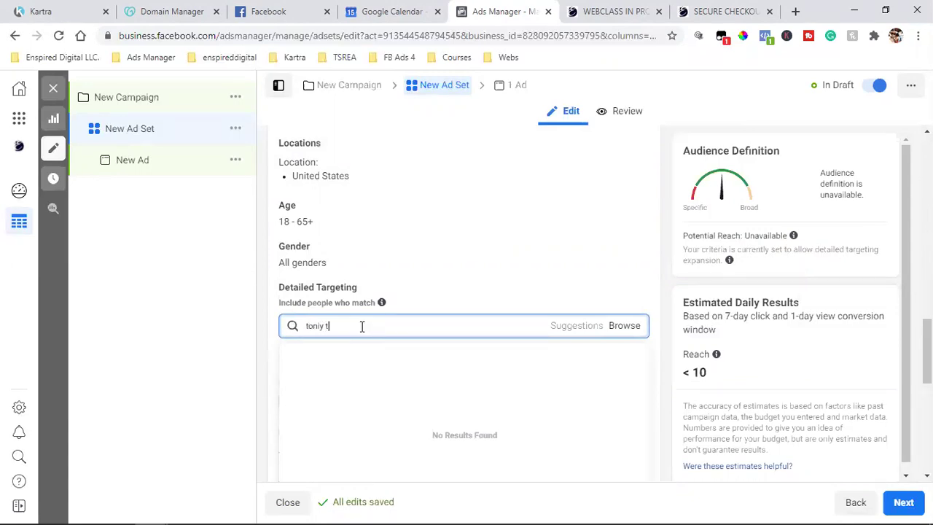
text(y)
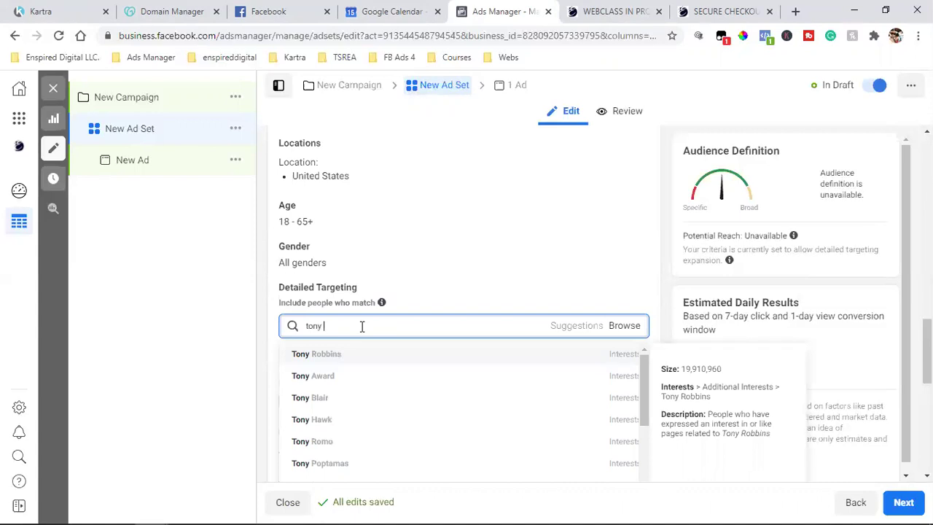
click(343, 360)
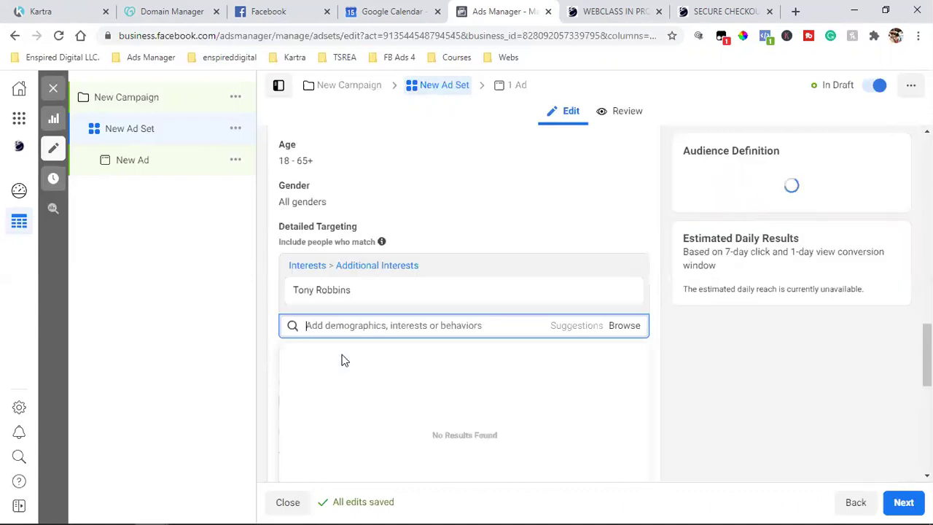
Step: Search 'les brow' and add Les Brown (speaker) as a second interest
click(395, 326)
text(les)
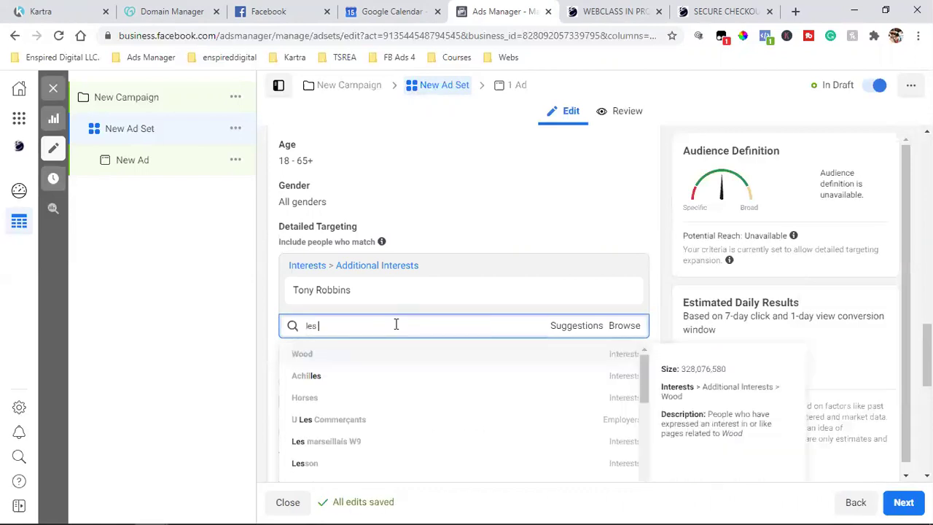
text( brow)
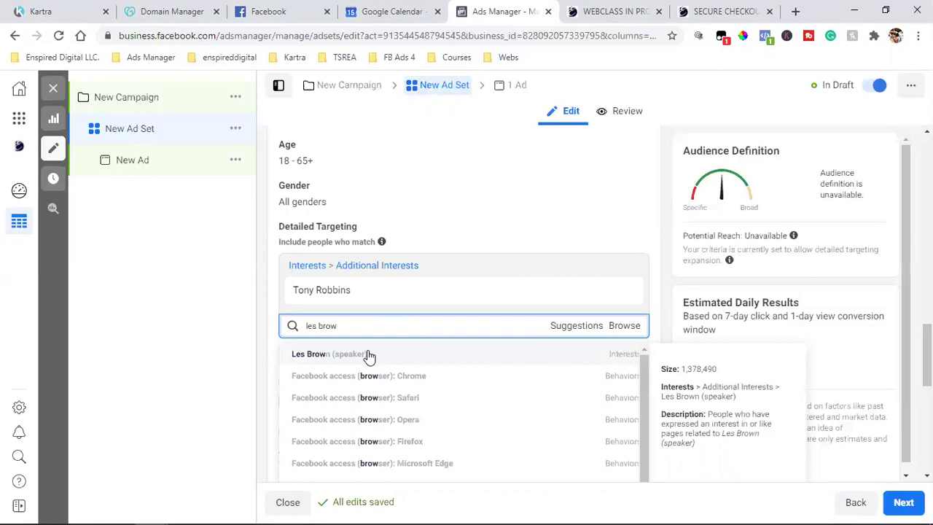
click(369, 356)
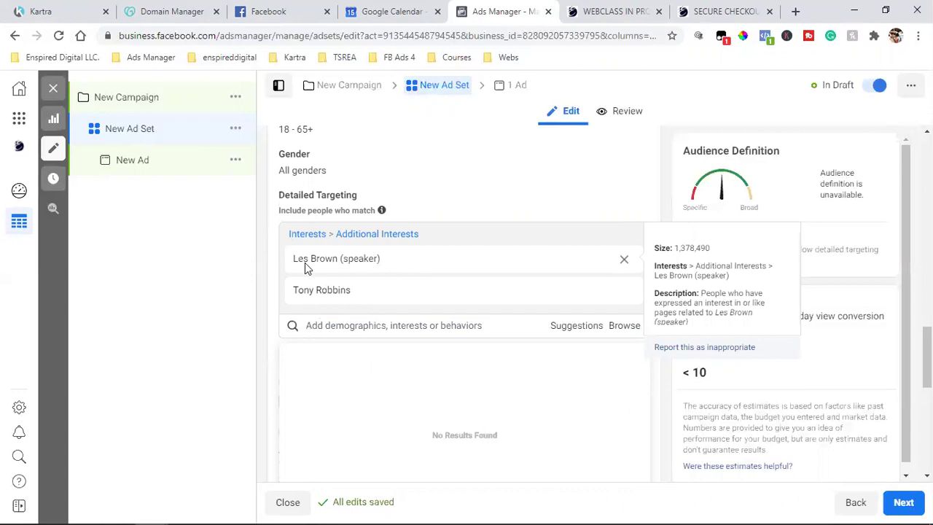
Step: Browse the Interests > Entertainment > Movies targeting categories
mouse_move(343, 301)
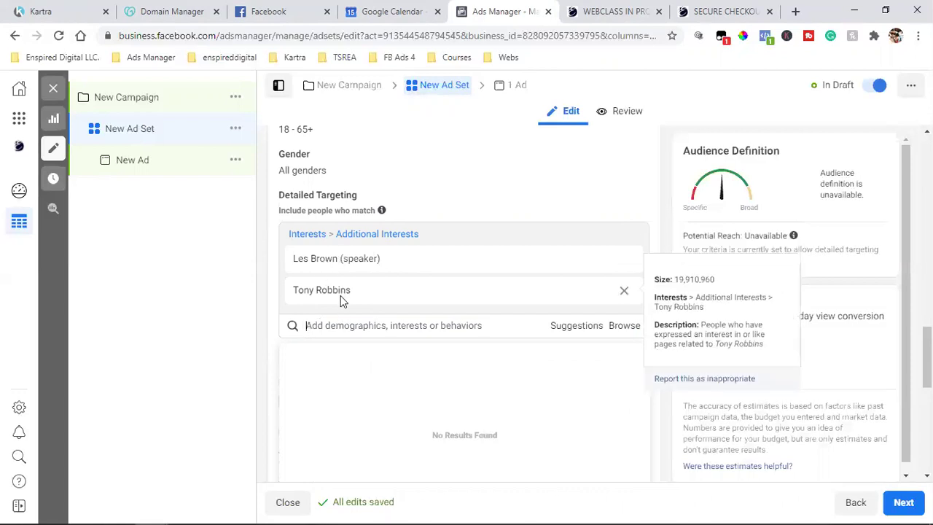
mouse_move(334, 257)
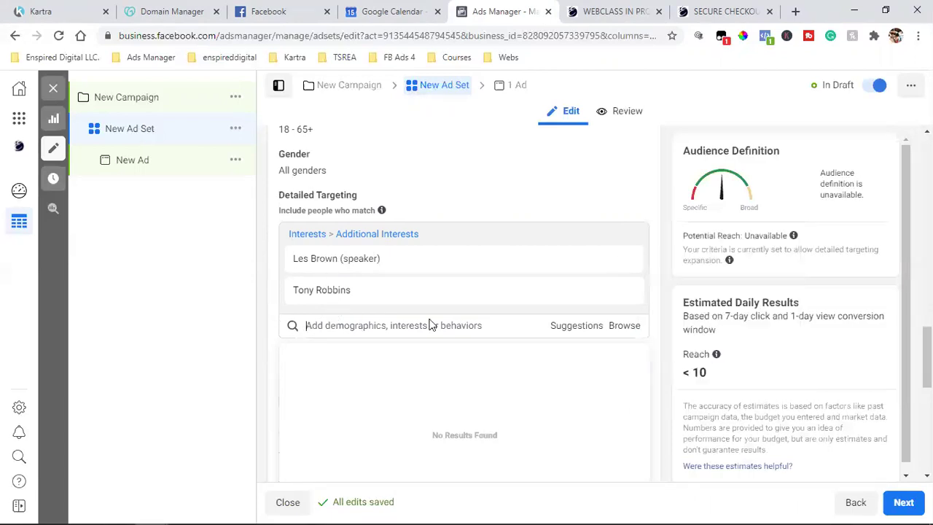
click(623, 326)
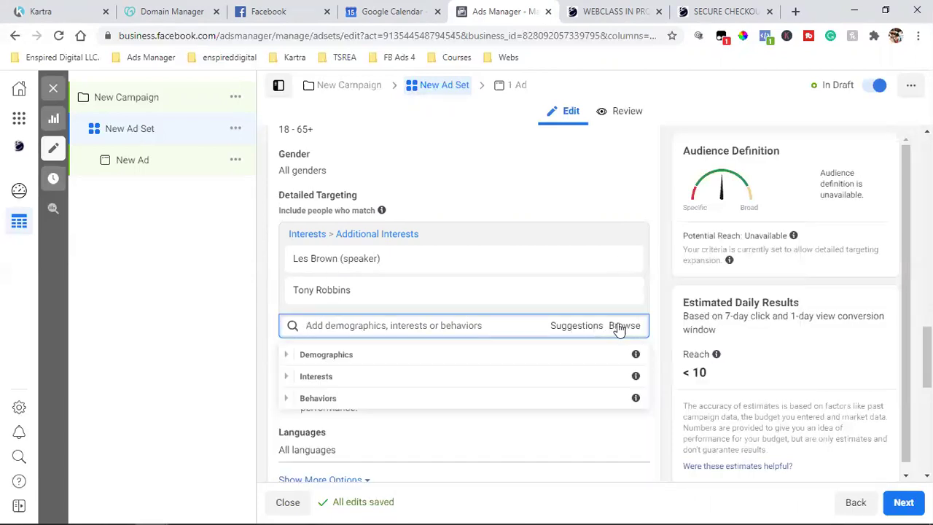
click(331, 377)
click(371, 400)
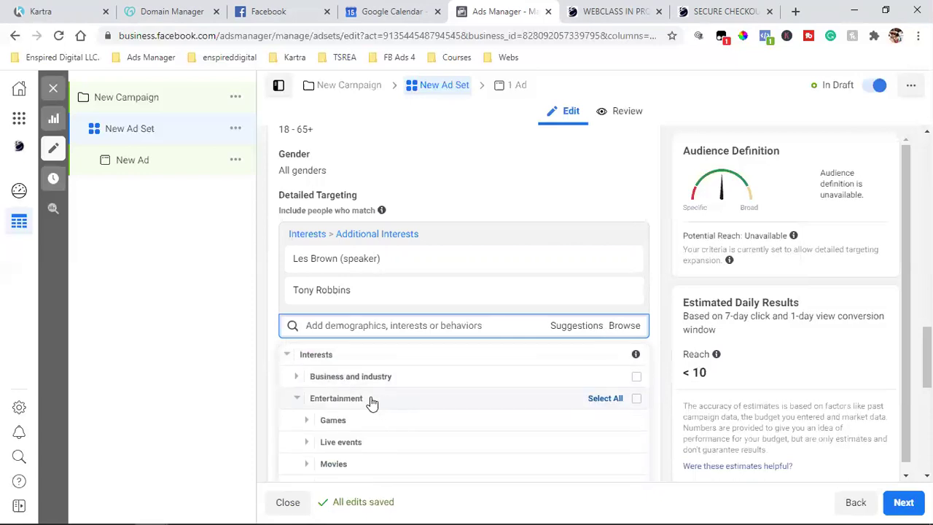
click(355, 417)
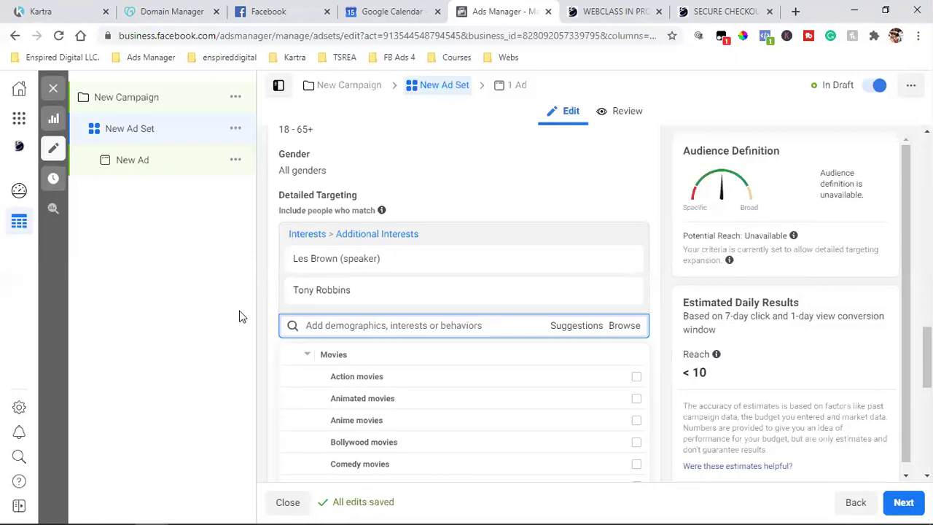
Step: Remove Tony Robbins so Les Brown (speaker) is the only interest
mouse_move(557, 286)
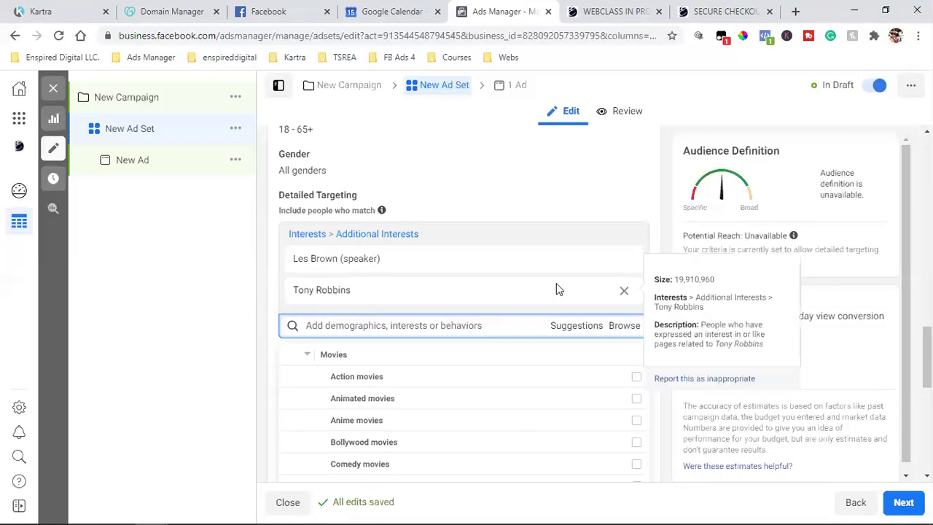
click(625, 293)
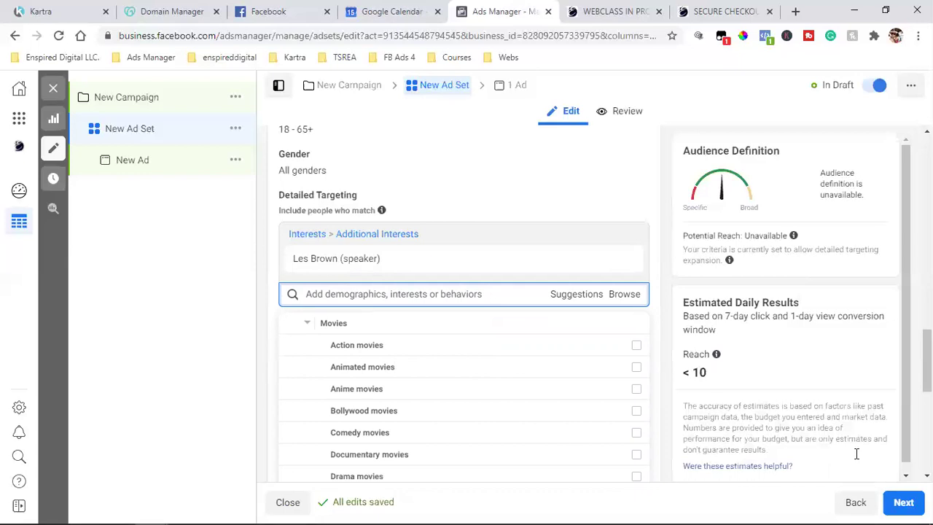
mouse_move(552, 273)
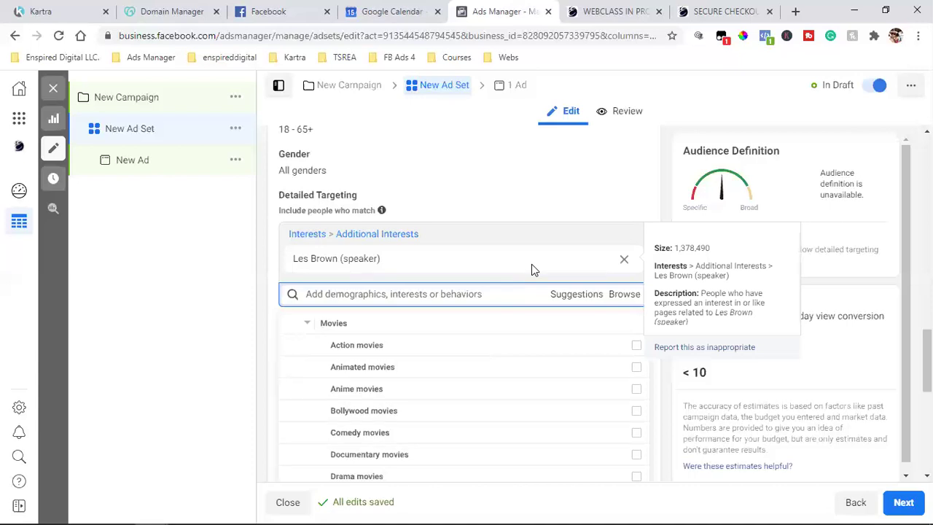
Step: Replace Les Brown (speaker) with Tony Robbins, found by searching 'tony rob'
click(624, 263)
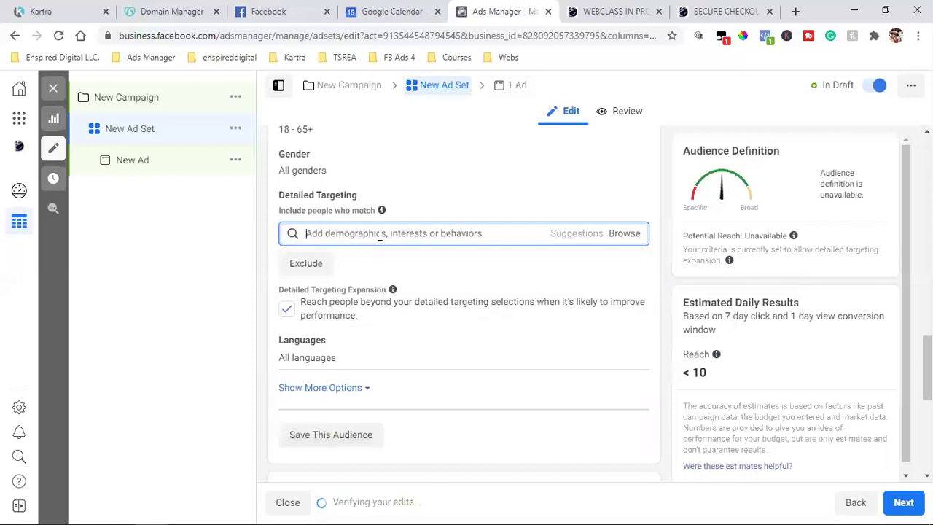
text(tony ron)
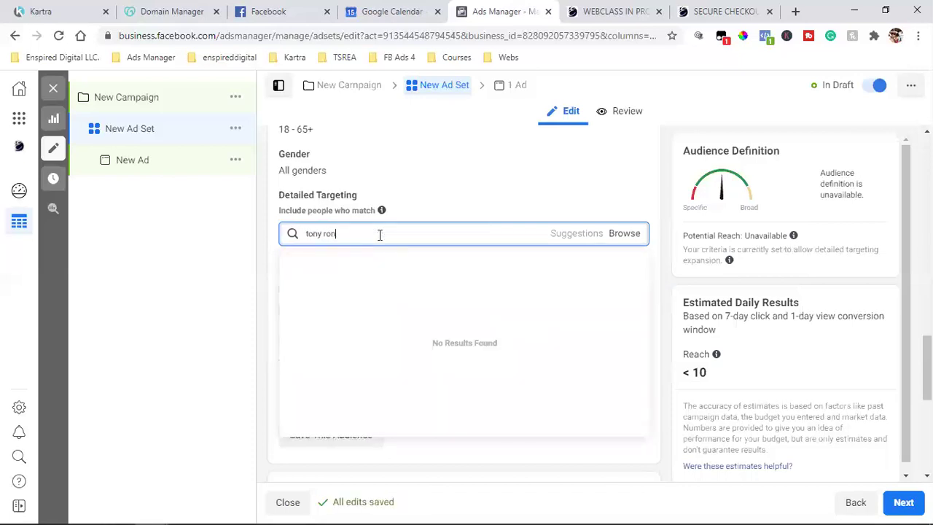
key(BackSpace)
text(b)
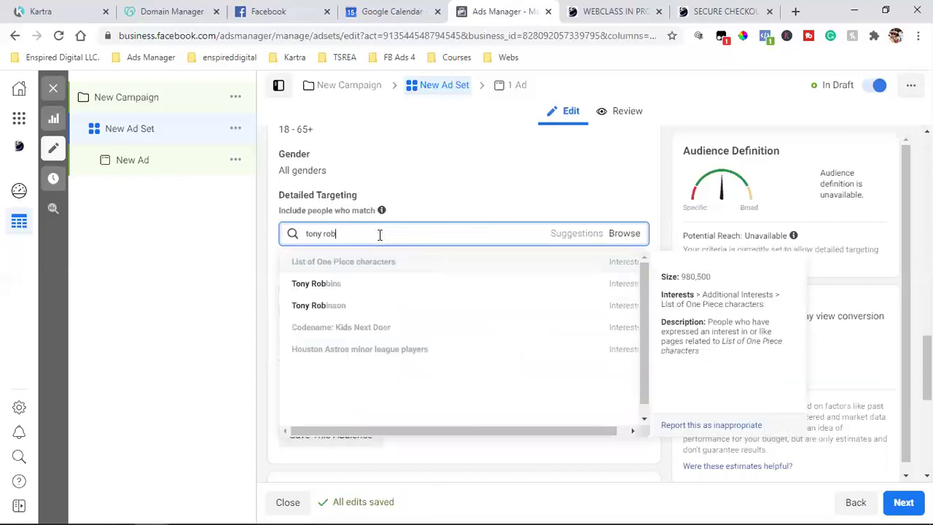
click(351, 289)
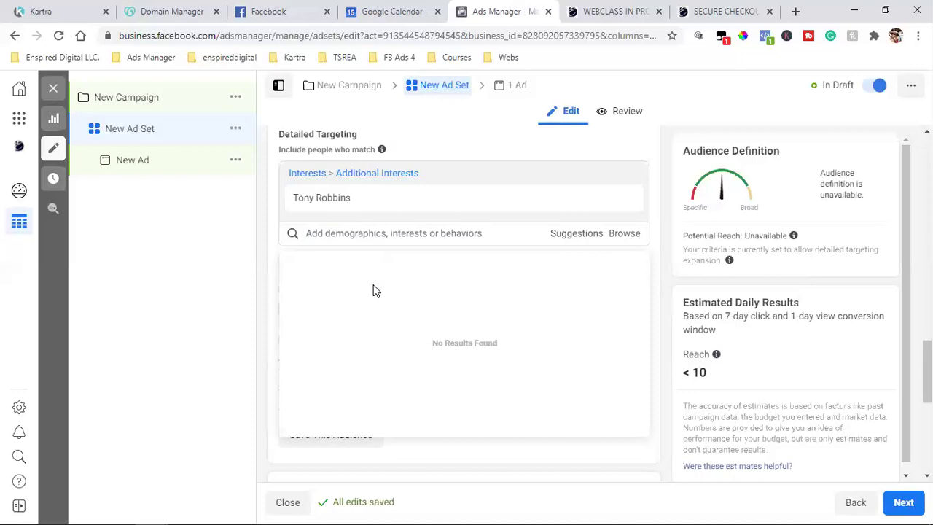
mouse_move(417, 203)
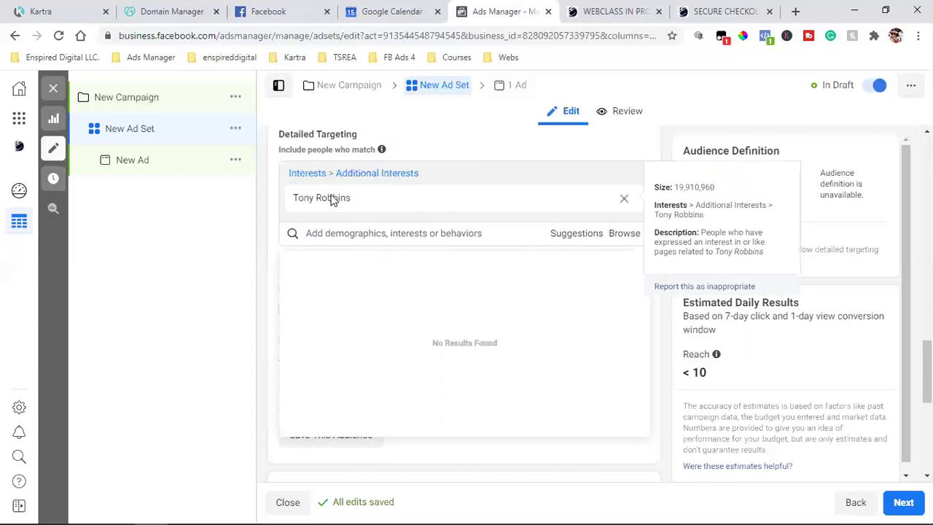
click(137, 160)
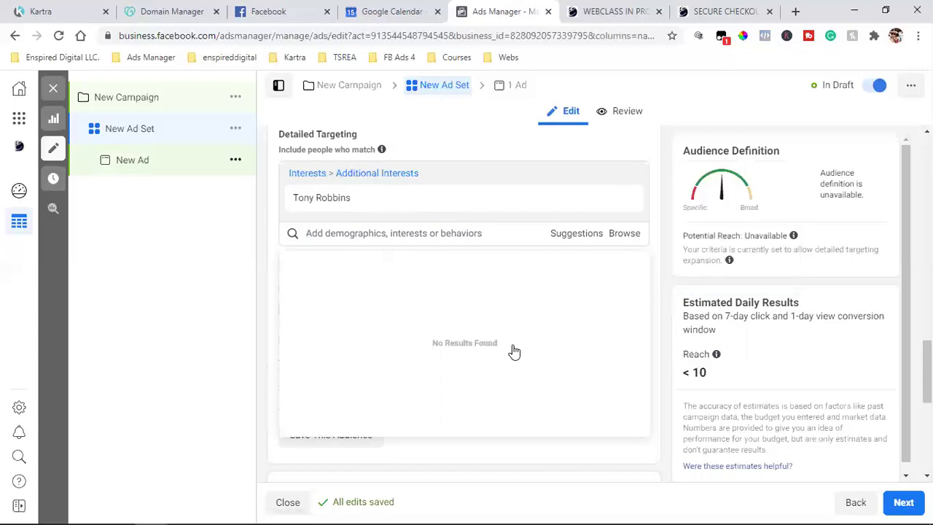
Step: Open the New Ad's Primary Text and Headline fields, then switch to the Facebook news feed
click(139, 162)
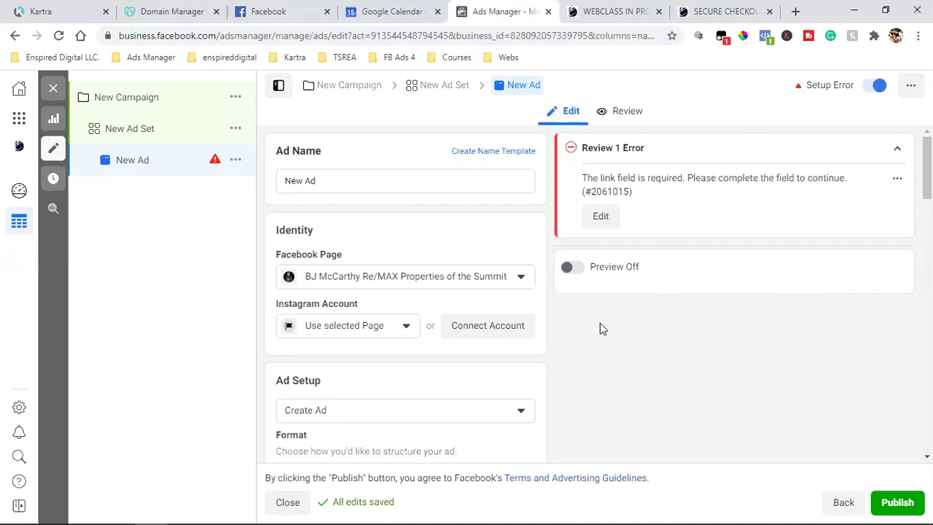
scroll(455, 344, down, 5)
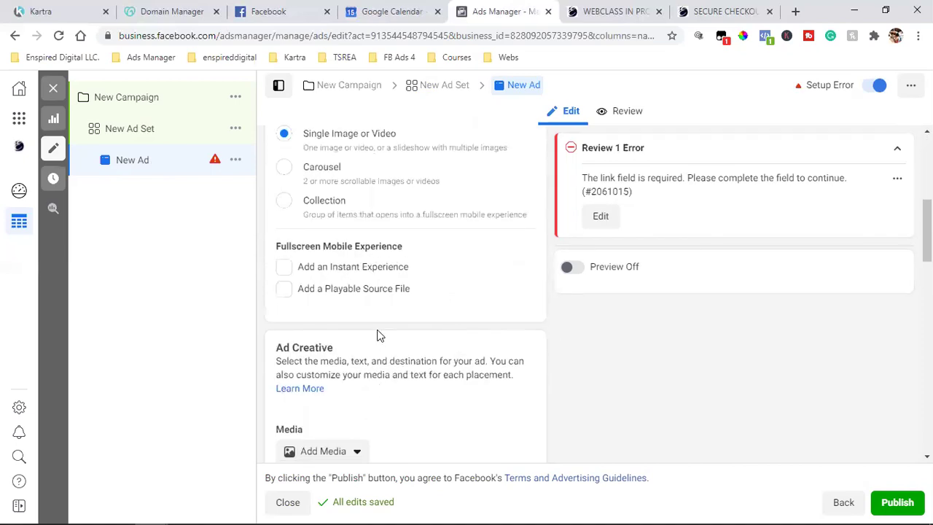
scroll(377, 333, down, 4)
click(319, 271)
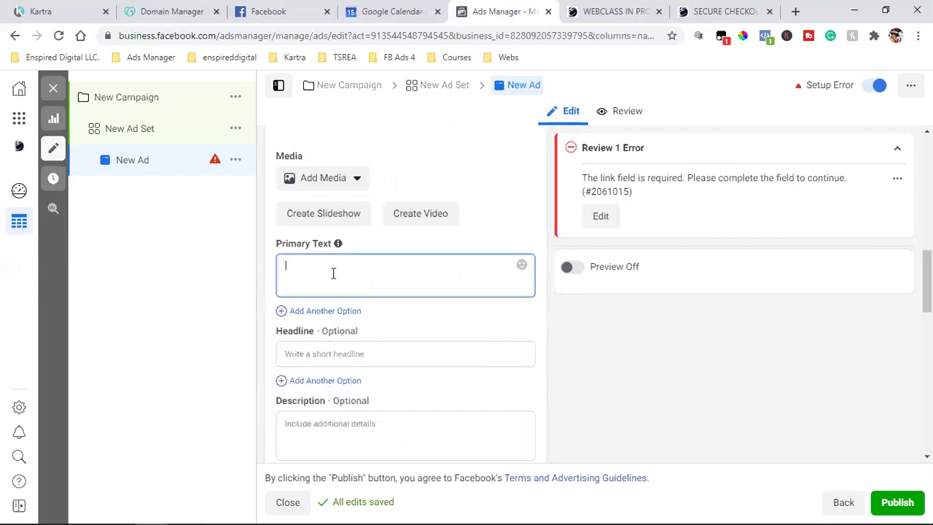
click(331, 353)
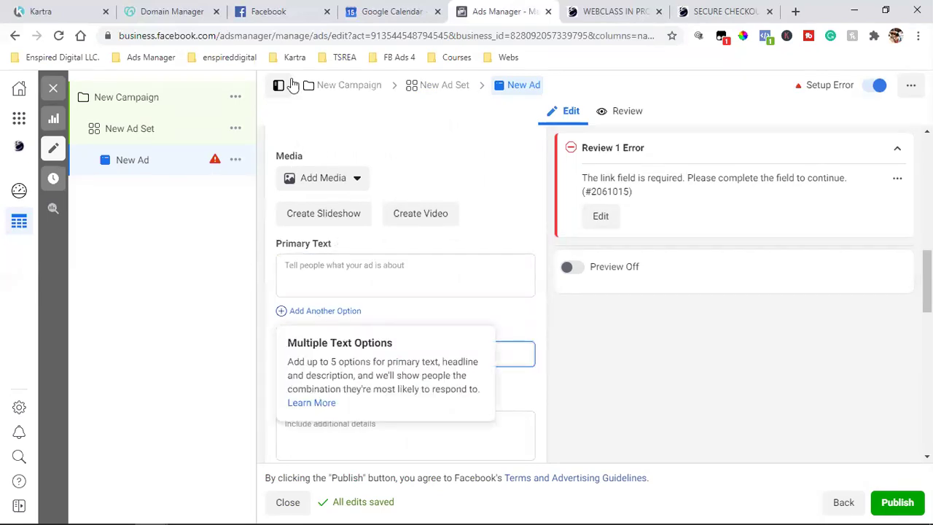
click(269, 11)
scroll(426, 287, up, 3)
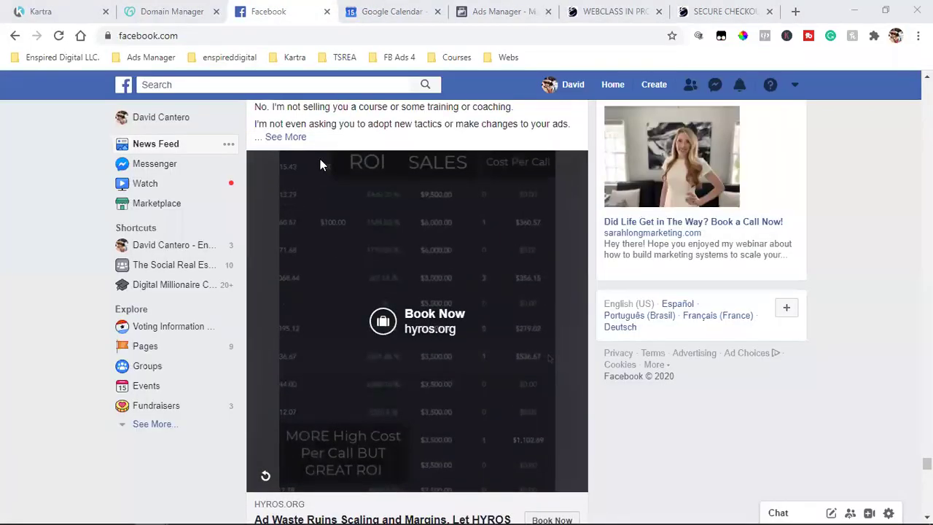
Step: Scroll to the HYROS sponsored video post, select its text, then go back to Ads Manager
scroll(320, 164, up, 2)
drag(285, 225, 423, 264)
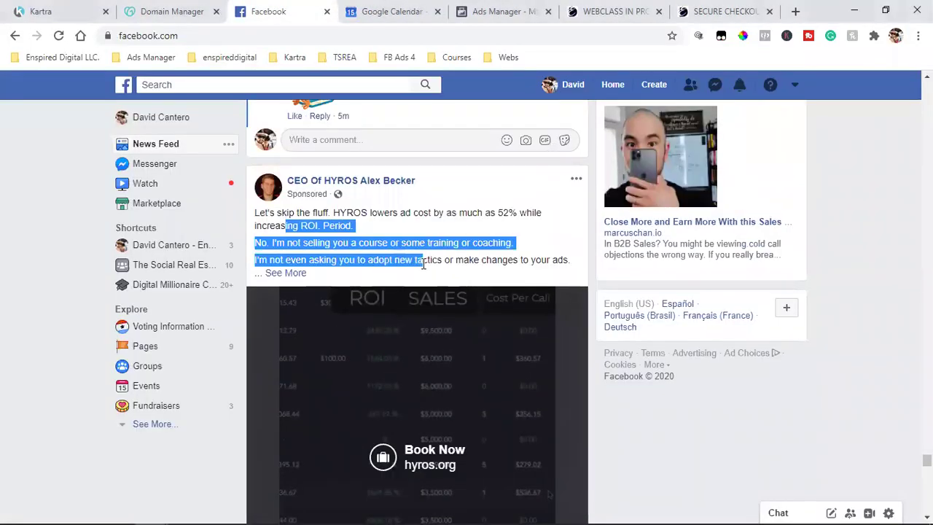
scroll(423, 262, down, 5)
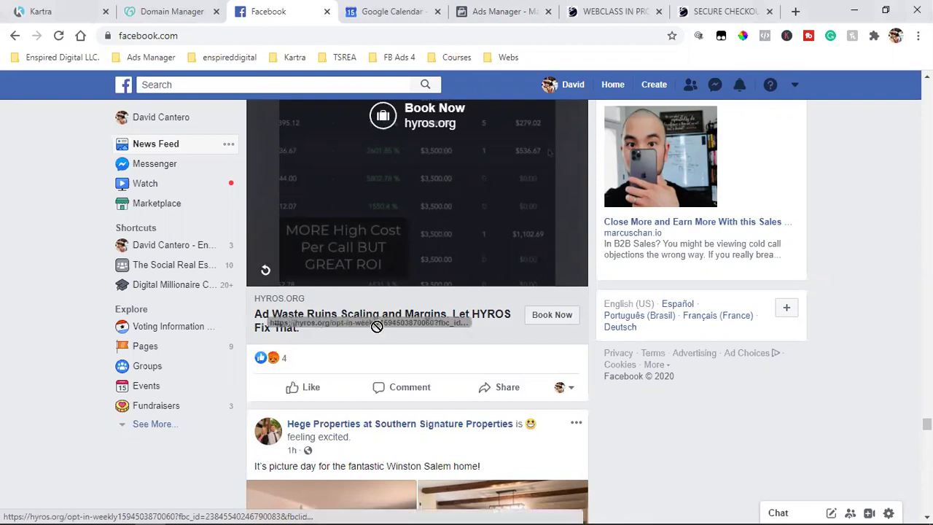
scroll(394, 207, up, 3)
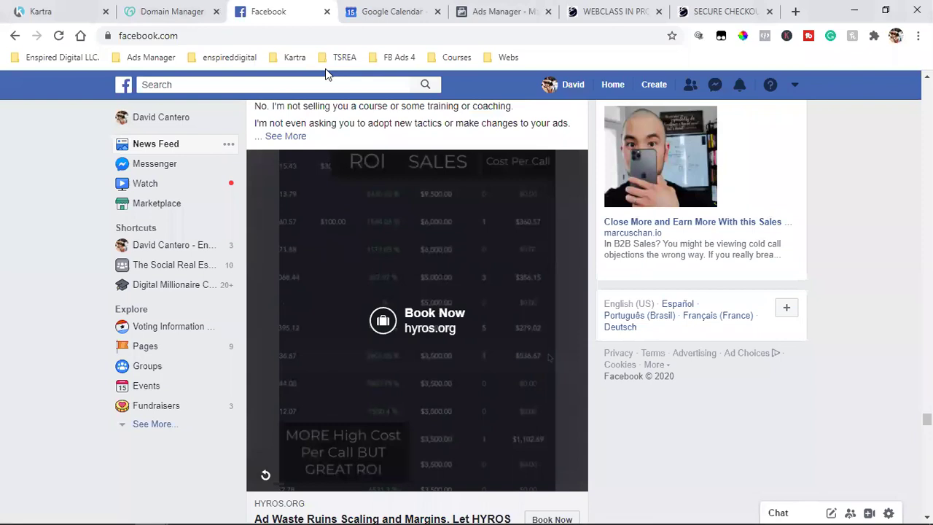
click(467, 12)
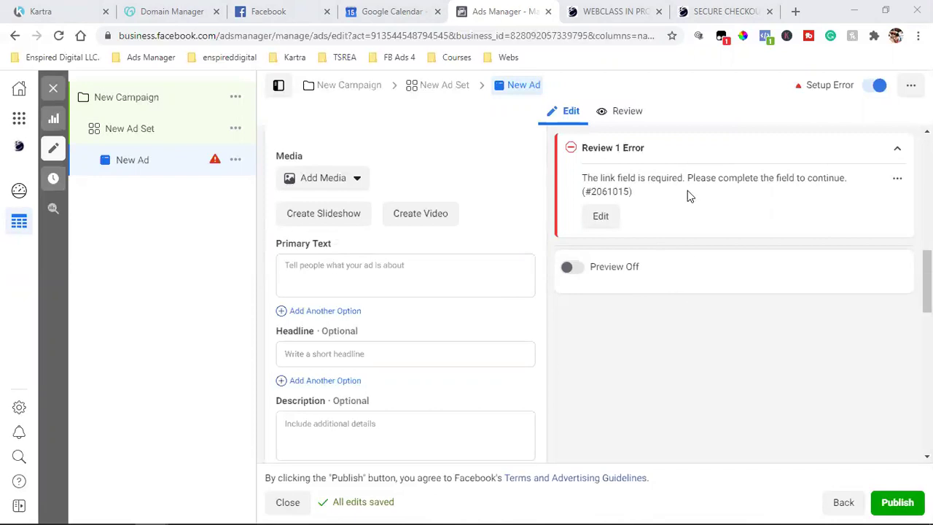
Step: Click into the New Ad's Headline field
click(335, 352)
click(270, 11)
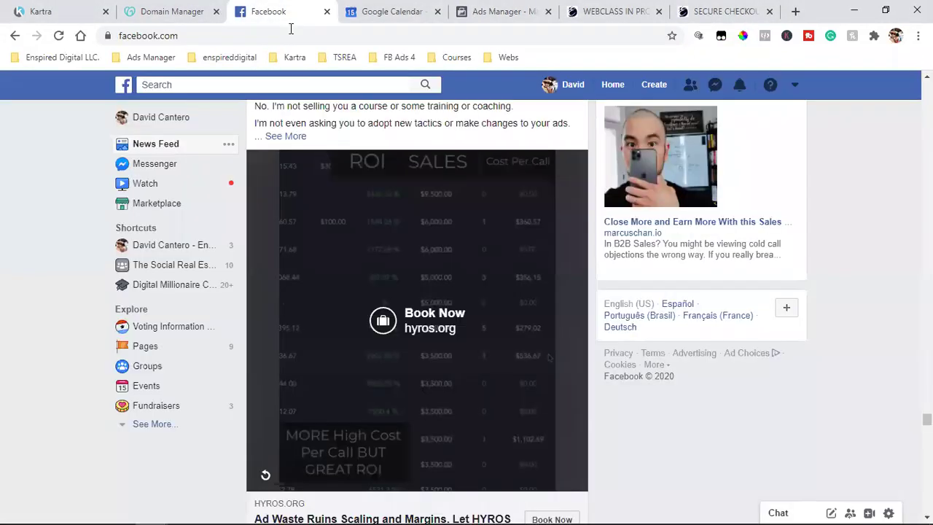
scroll(416, 291, up, 1)
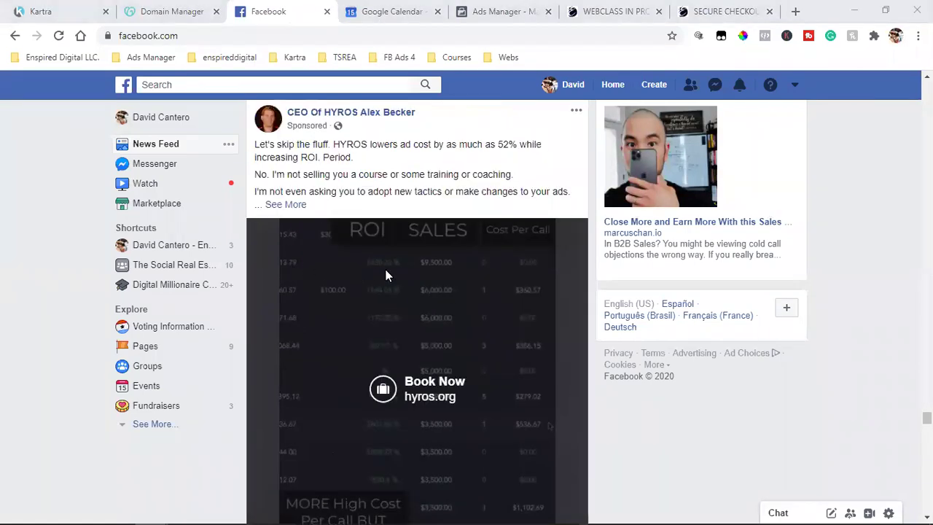
scroll(387, 276, down, 3)
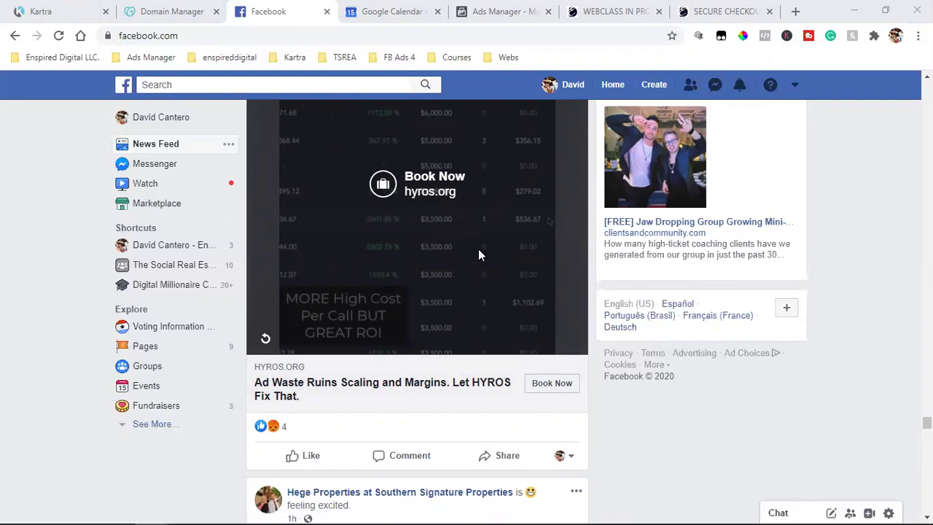
Step: Return to the ad editor, leave the Headline empty and close the editor sidebar
click(507, 11)
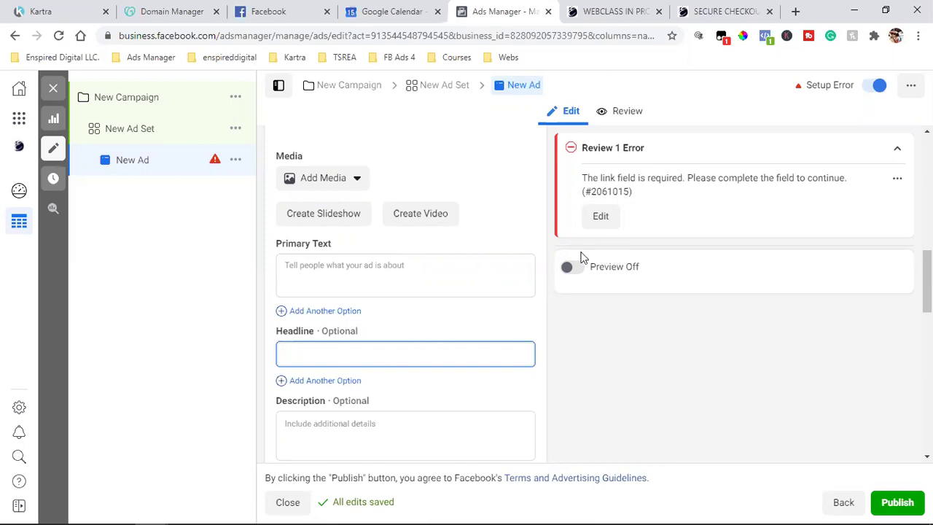
click(546, 271)
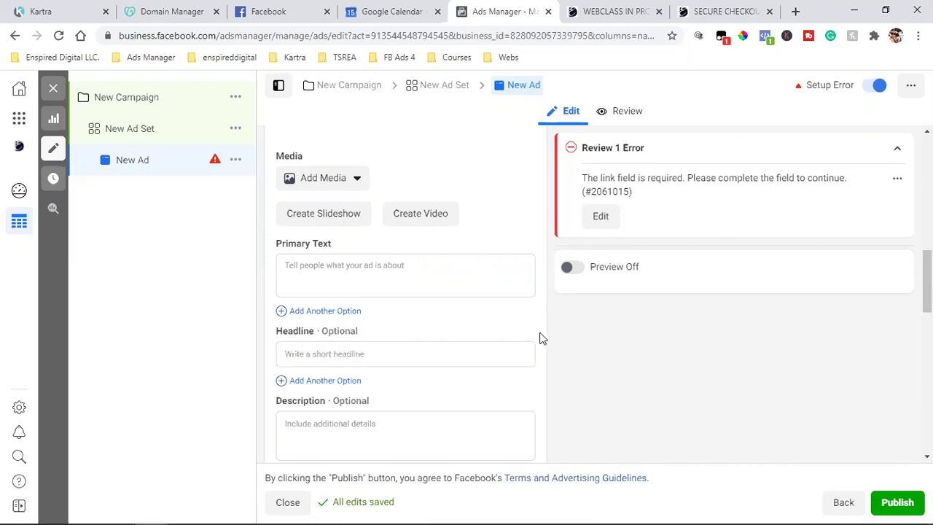
click(53, 88)
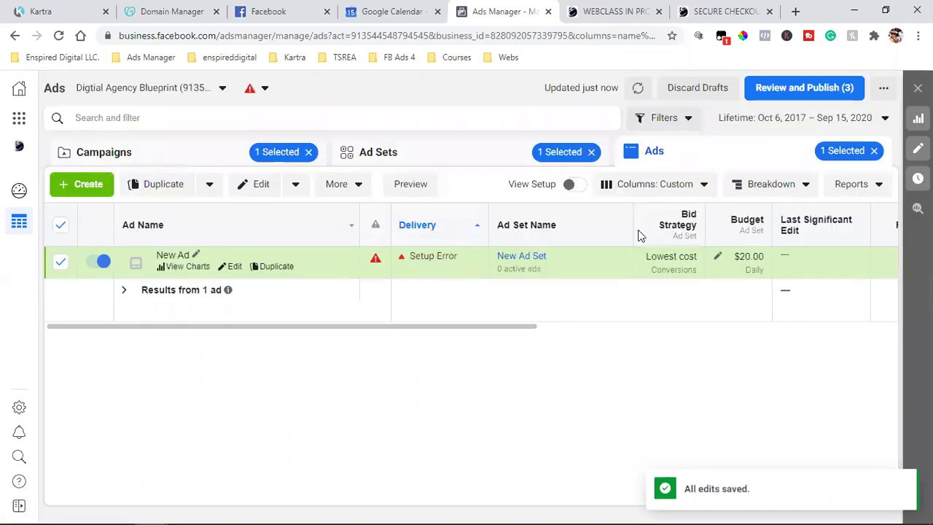
Step: Clear the ad set and campaign filters to list every ad, then select New Ad
click(592, 153)
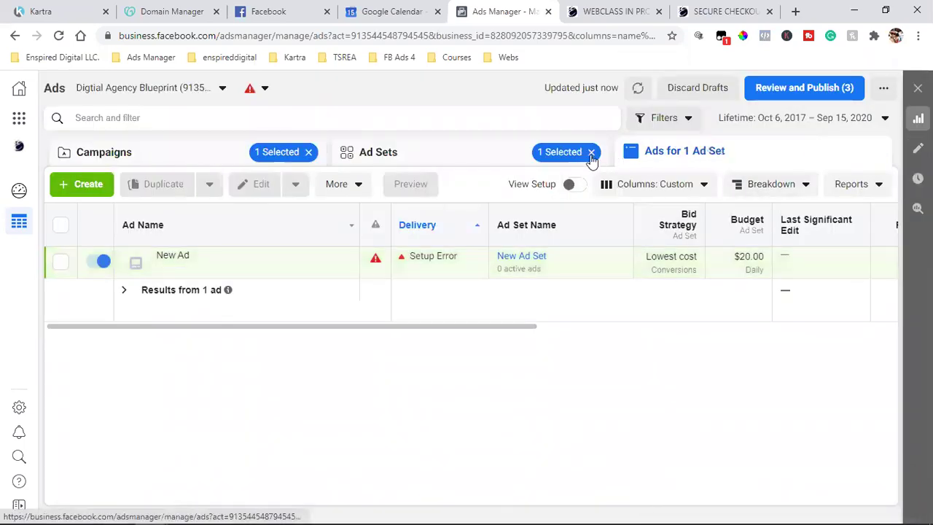
click(309, 153)
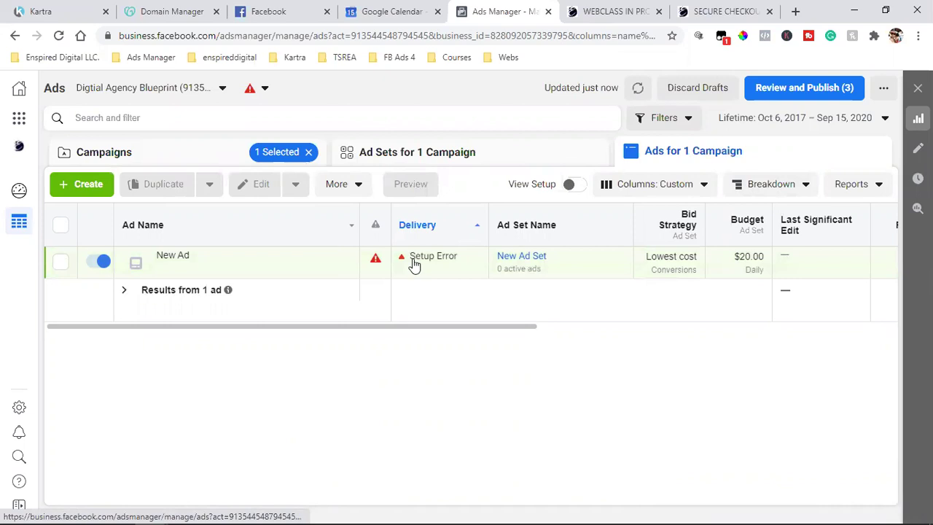
click(415, 264)
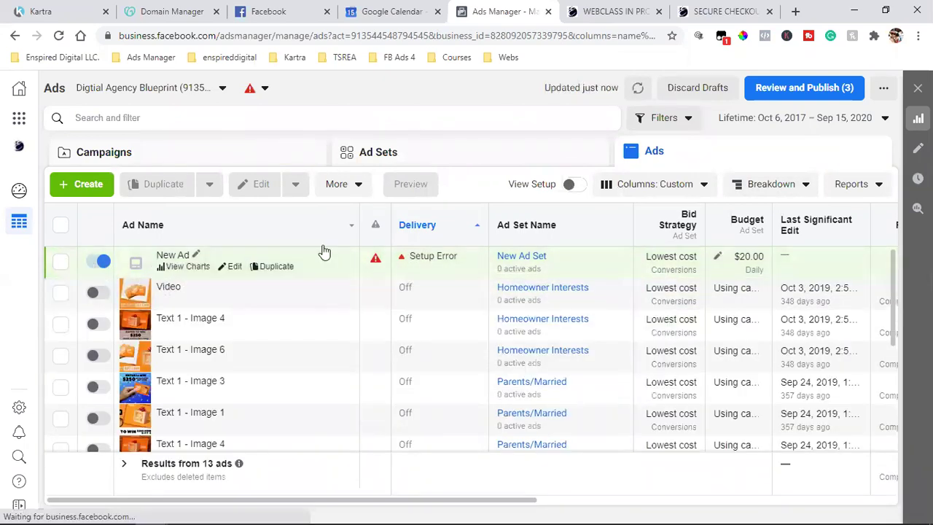
click(369, 247)
Step: Drill from New Campaign into New Ad Set and then its ads
click(215, 159)
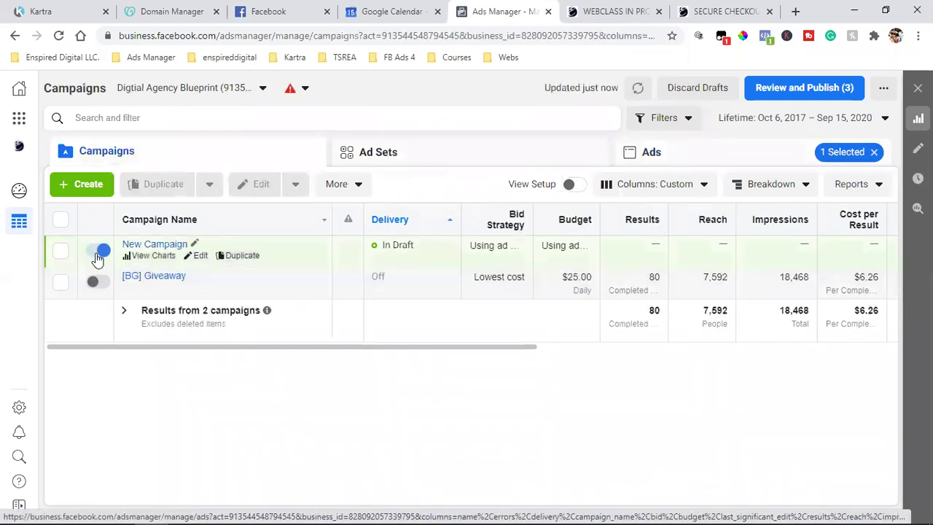
click(422, 243)
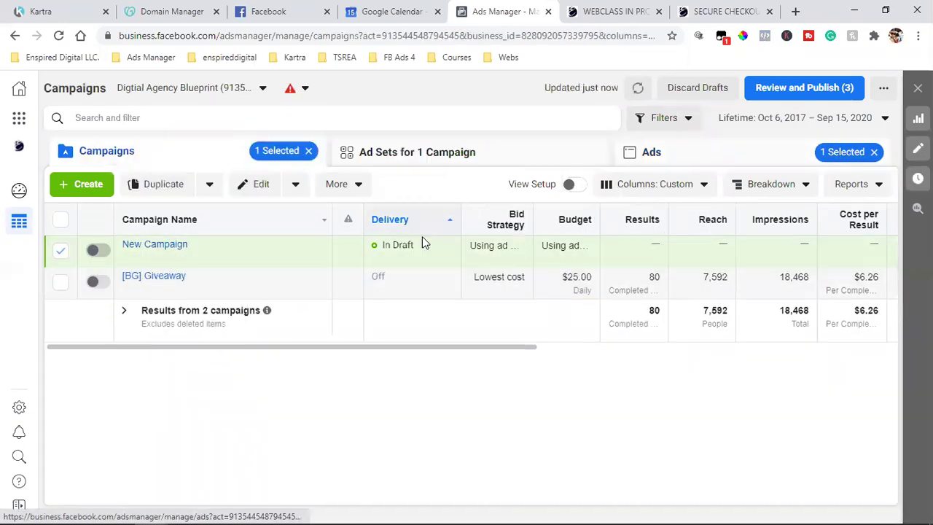
click(412, 157)
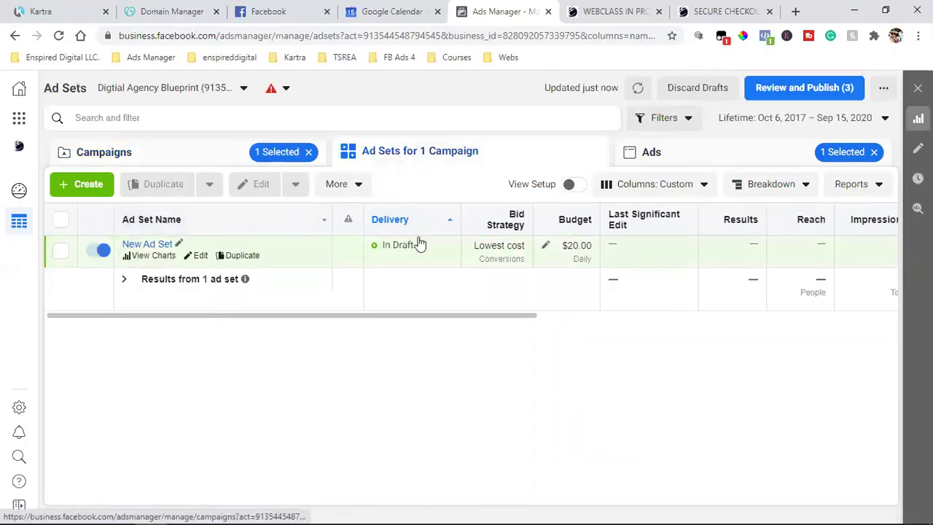
click(416, 245)
click(715, 162)
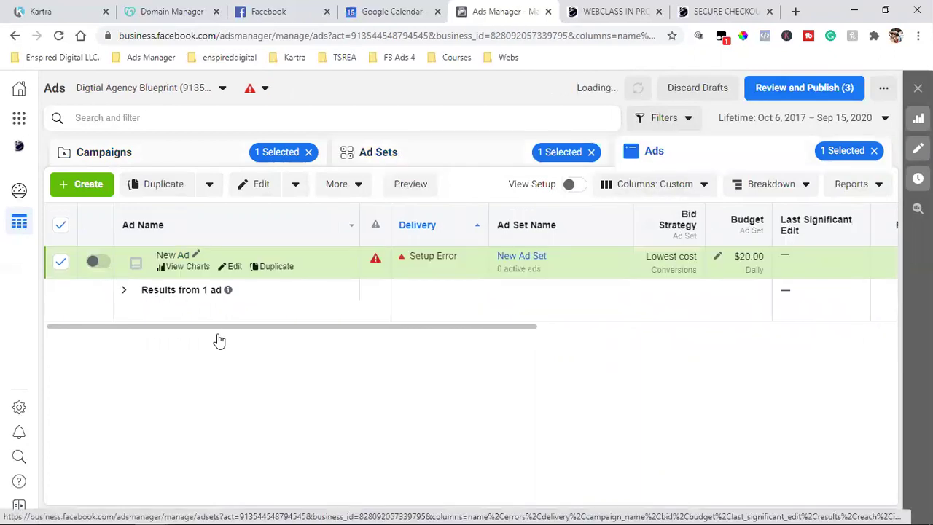
Step: Deselect New Ad and clear the filters to return to the campaigns list
click(874, 151)
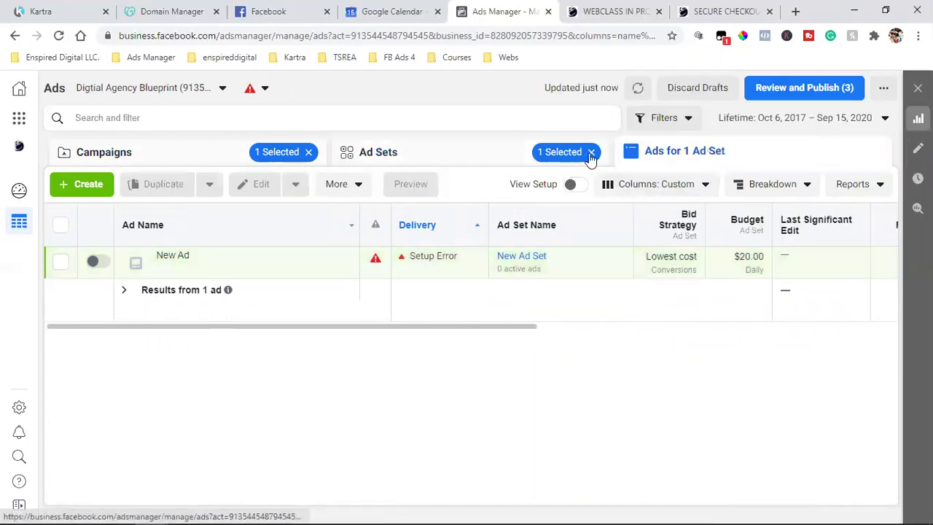
click(592, 152)
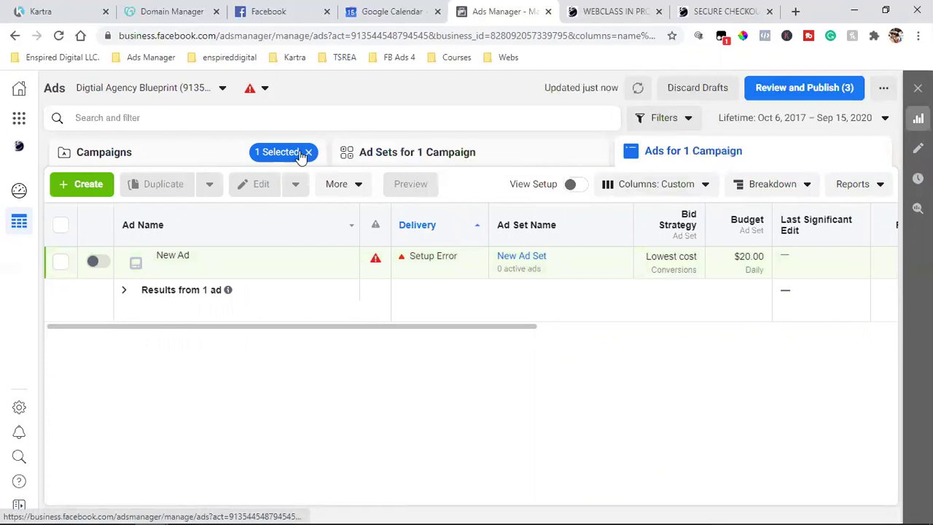
click(307, 152)
click(181, 153)
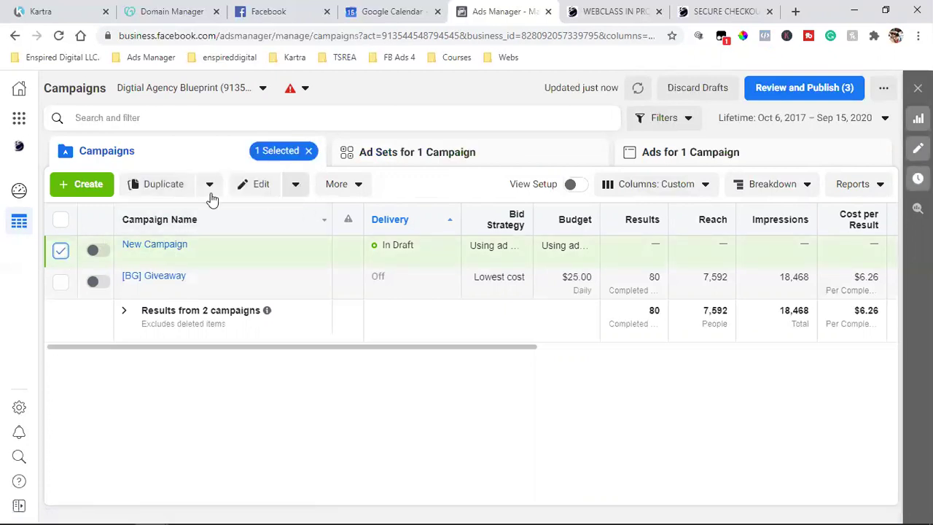
Step: Delete the draft New Campaign from the More actions menu and confirm the deletion
click(339, 188)
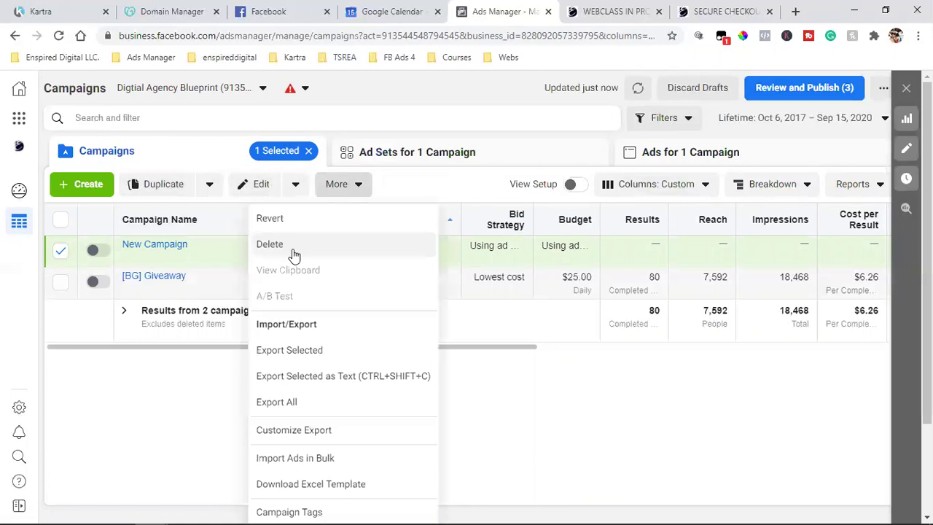
click(294, 252)
click(570, 255)
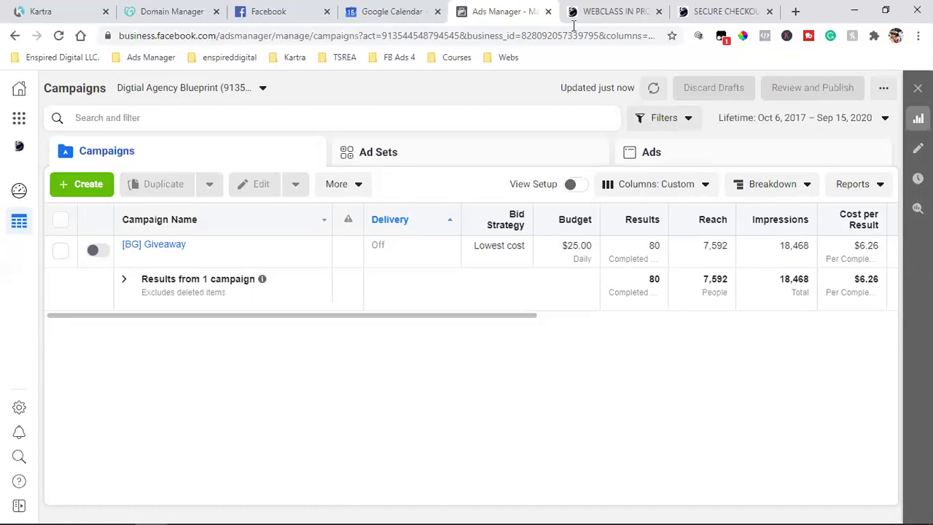
Step: Close the WEBCLASS and SECURE CHECKOUT browser tabs
click(658, 11)
click(658, 12)
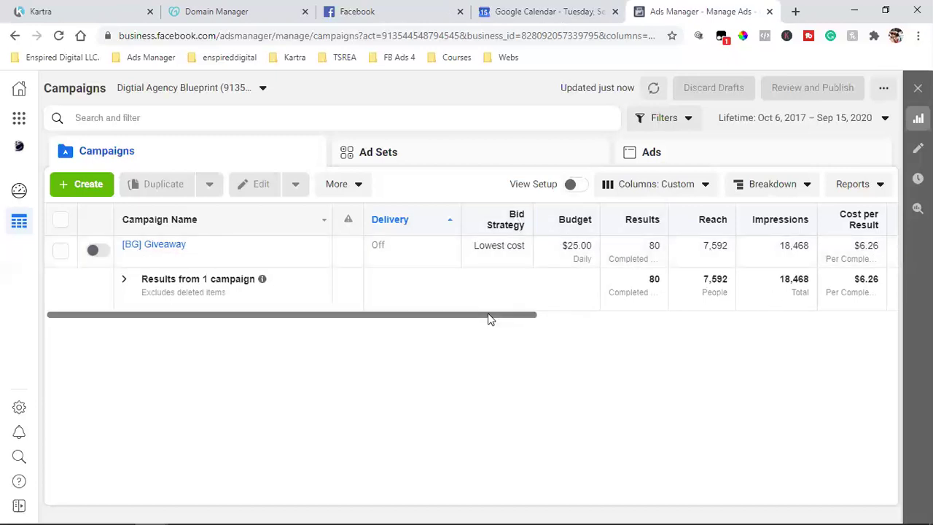
Step: Scroll the campaigns table right to check [BG] Giveaway's 80 results at $6.26 each
drag(488, 316, 577, 319)
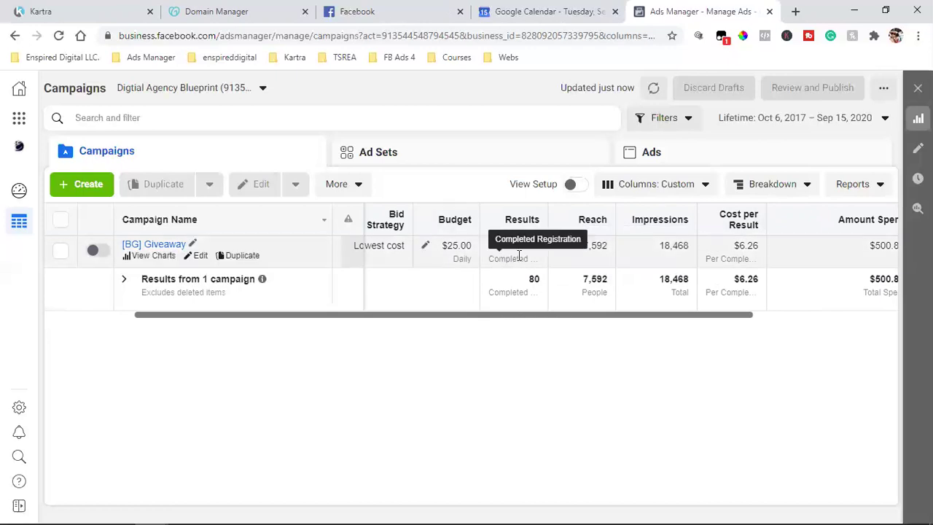
mouse_move(536, 248)
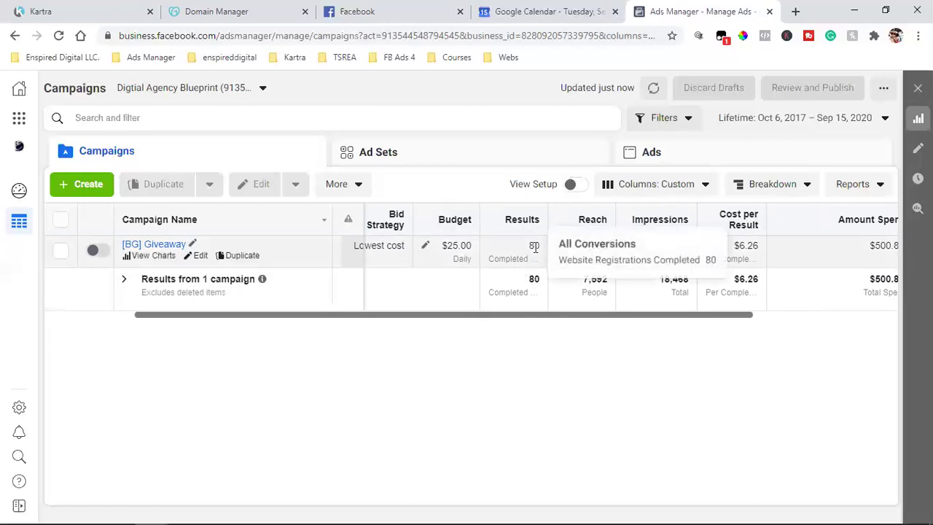
double_click(535, 247)
click(692, 349)
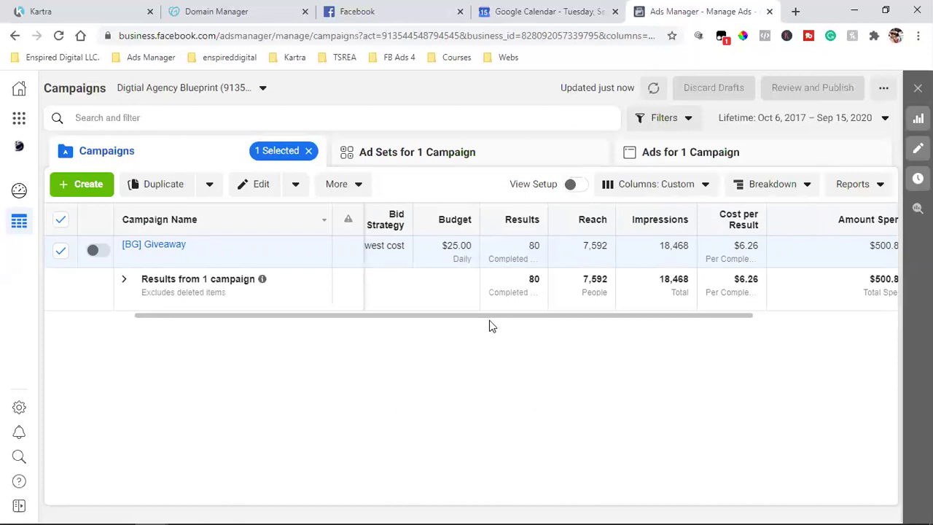
Step: Scroll the campaigns table back left to show [BG] Giveaway's Delivery and Bid Strategy columns
drag(493, 316, 348, 315)
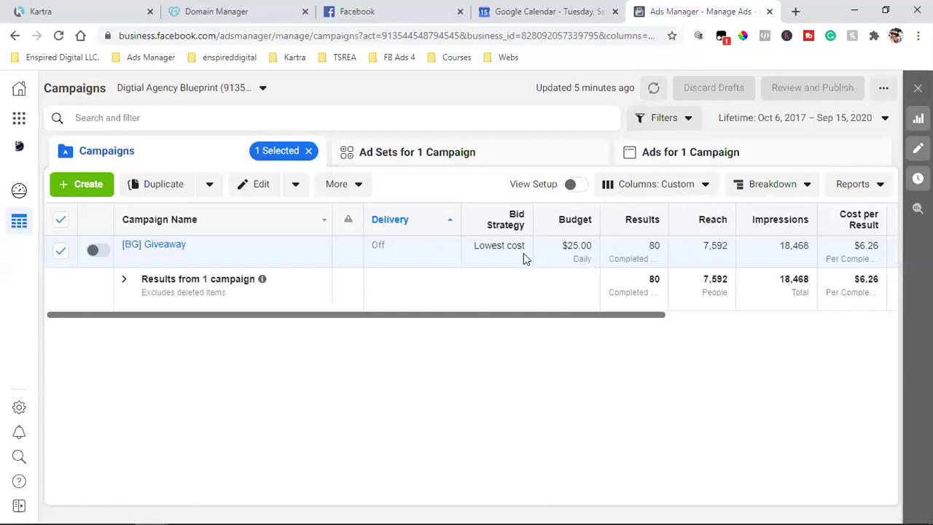
Step: In the Facebook news feed, play the sponsored 'Join the YouTube Ads for Entrepreneurs Group' video ad
click(381, 9)
scroll(433, 236, down, 15)
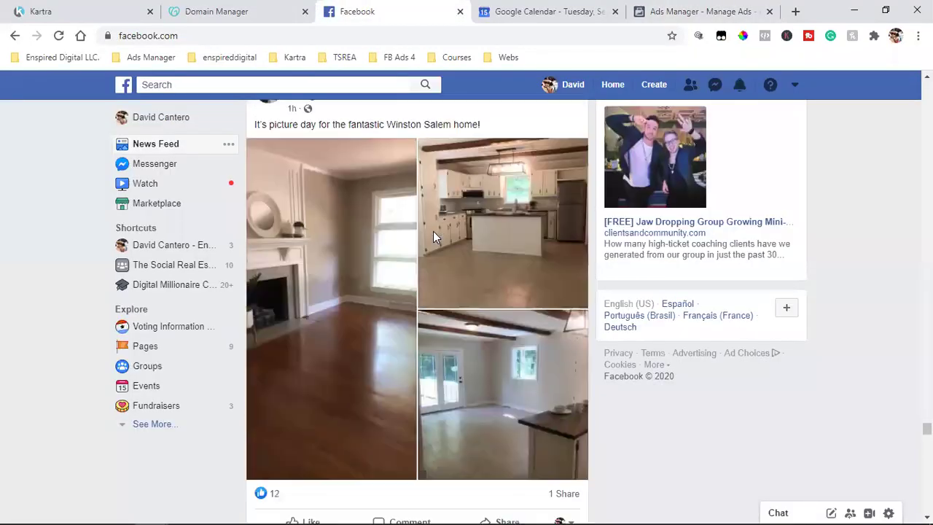
scroll(412, 234, down, 8)
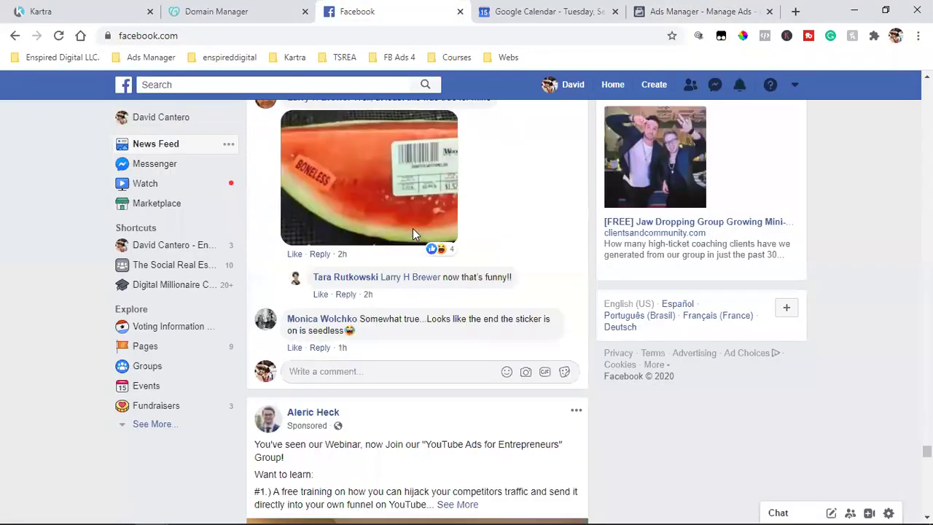
scroll(342, 183, up, 1)
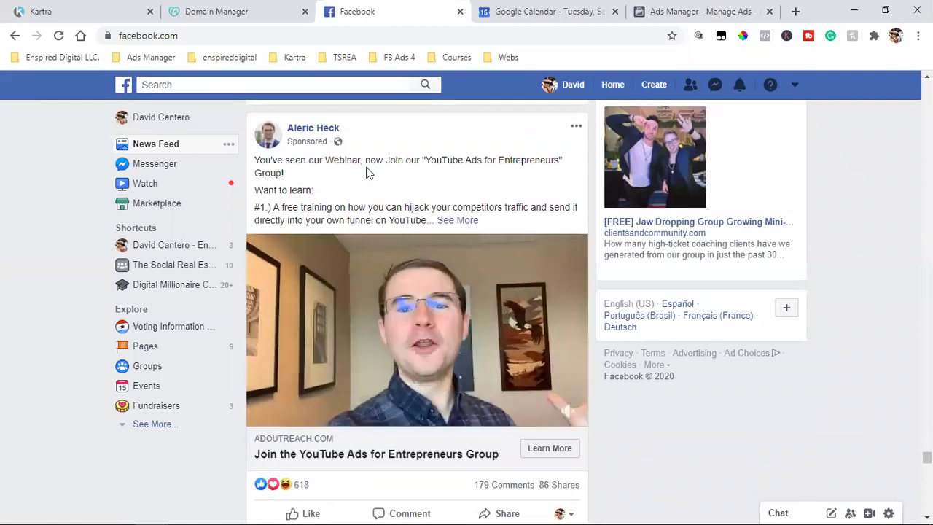
scroll(384, 162, down, 1)
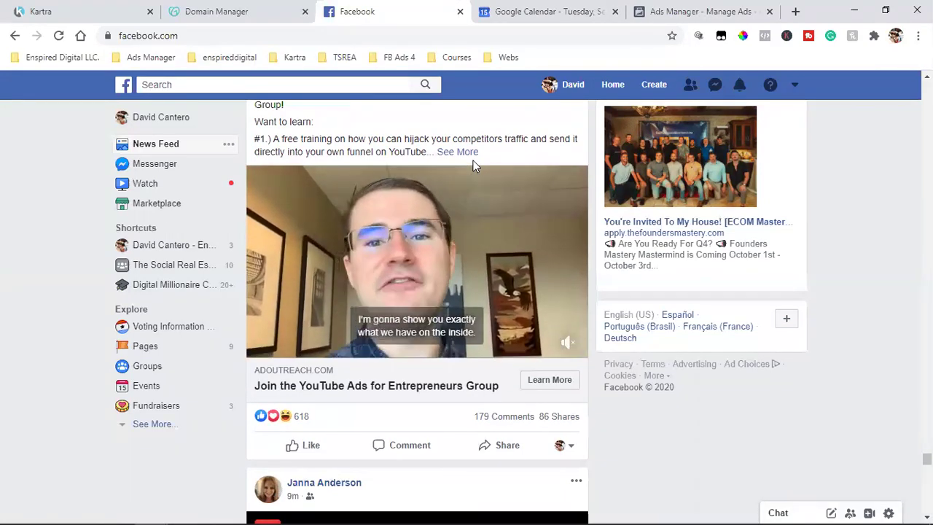
mouse_move(483, 242)
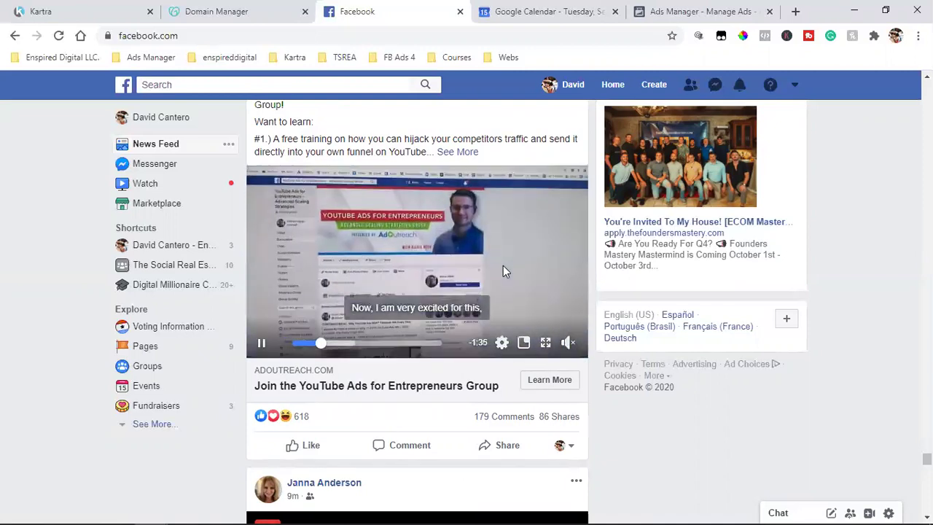